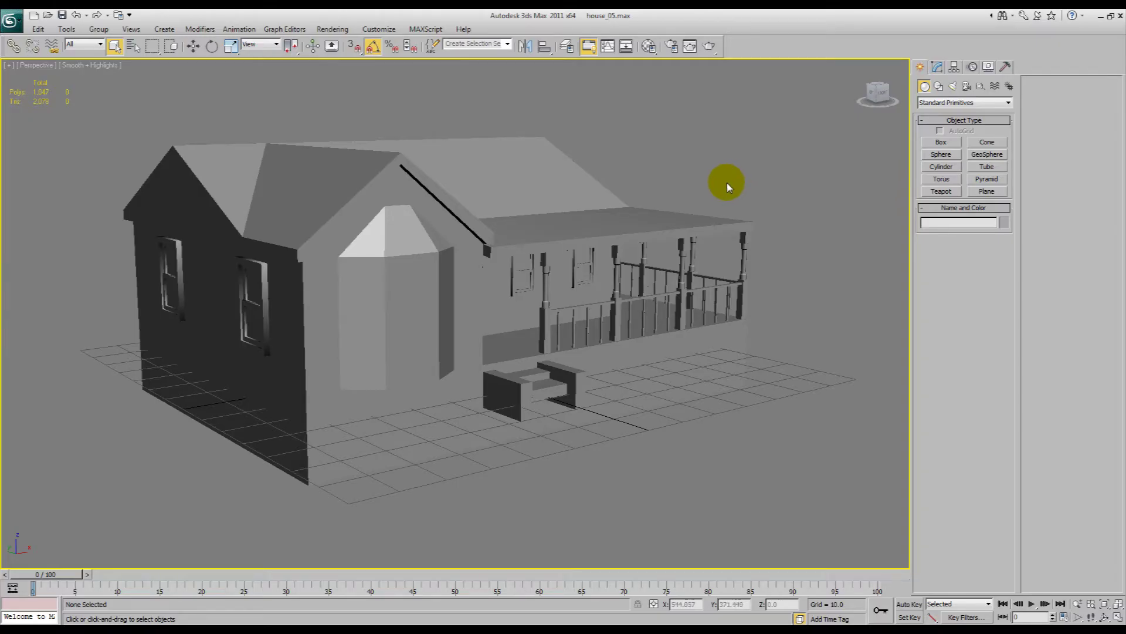
Step: Try to isolate the main house body by hiding all other objects
key("ctrl+r")
mouse_move(573, 254)
left_mouse_down()
mouse_move(462, 242)
mouse_move(548, 258)
mouse_move(444, 268)
mouse_move(450, 254)
mouse_move(526, 262)
left_mouse_up()
key("F3")
key("Escape")
key("F3")
left_click(566, 205)
key("ctrl+r")
right_click(521, 272)
right_click(531, 249)
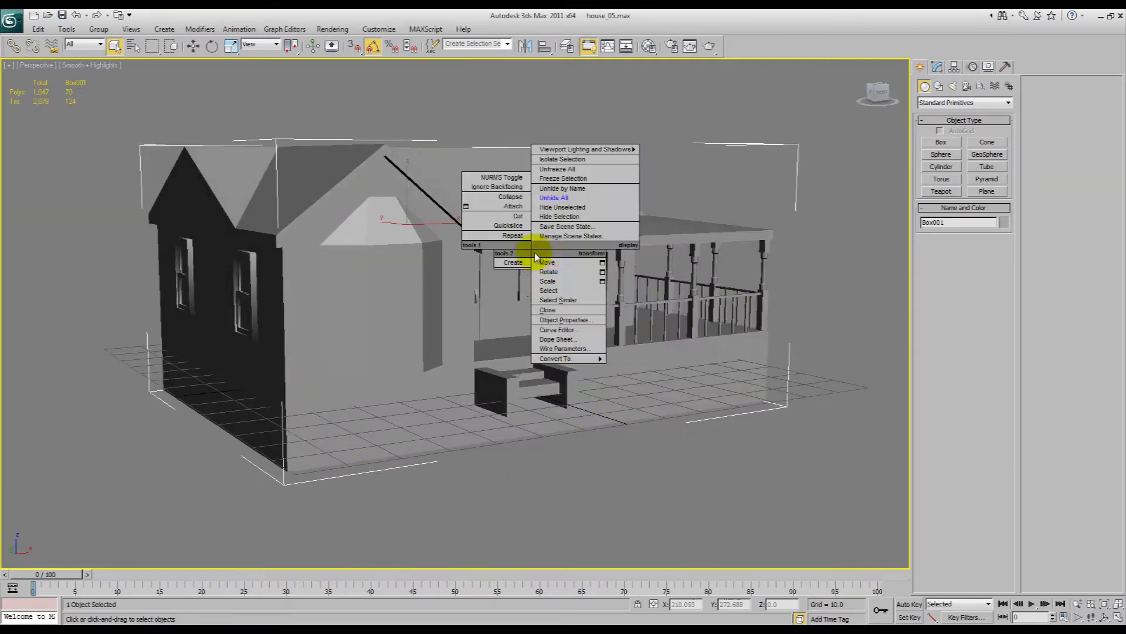
left_click(580, 209)
key("ctrl+r")
left_click_drag(558, 264, 475, 266)
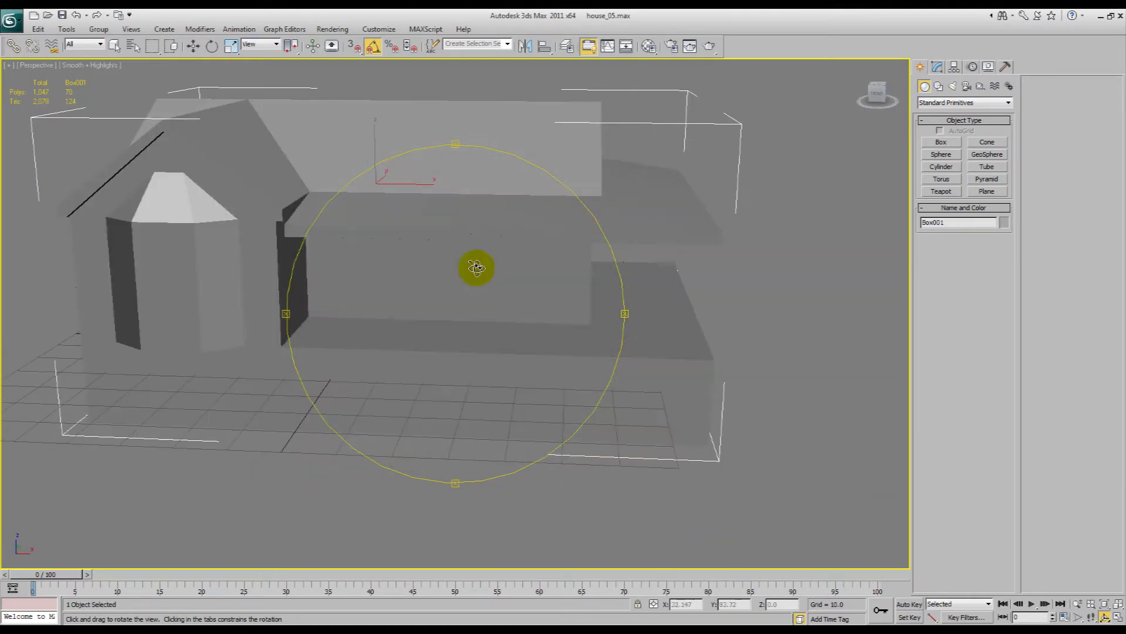
right_click(475, 266)
left_click(460, 235)
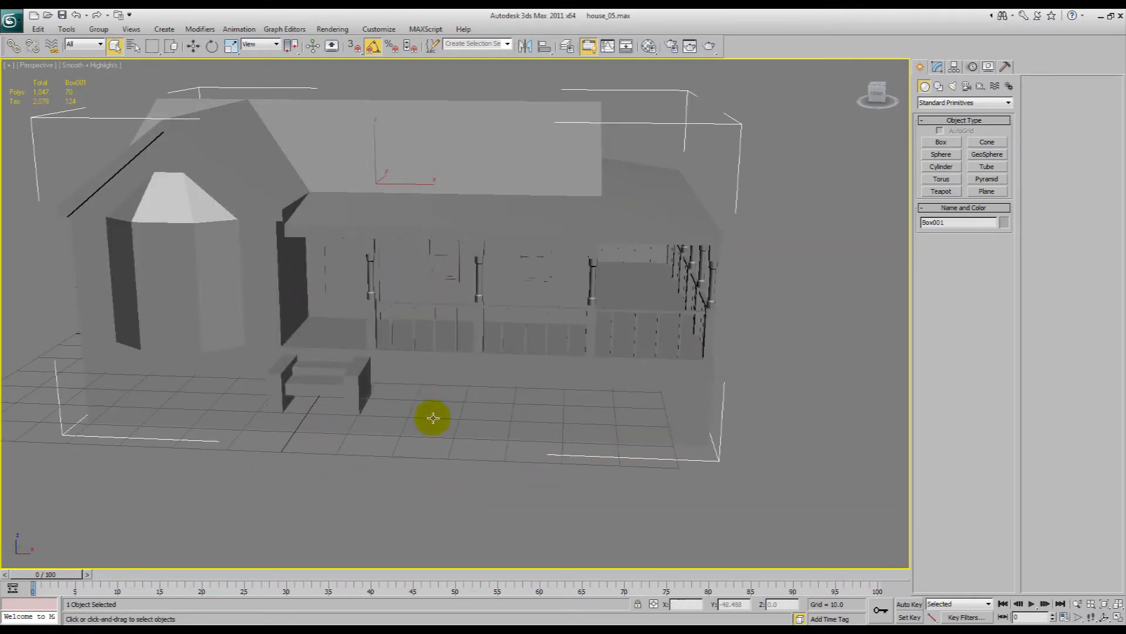
Step: Select the main house body together with the porch door parts, and hide every unselected object
key("ctrl+r")
right_click(398, 295)
left_click(389, 267)
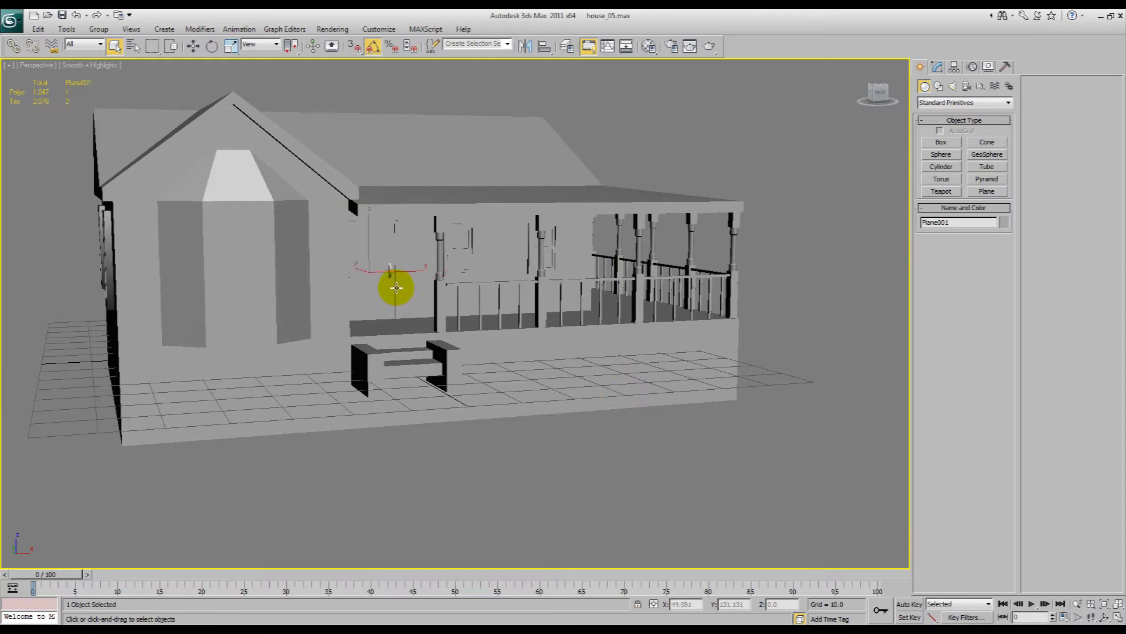
left_click(390, 270, "ctrl")
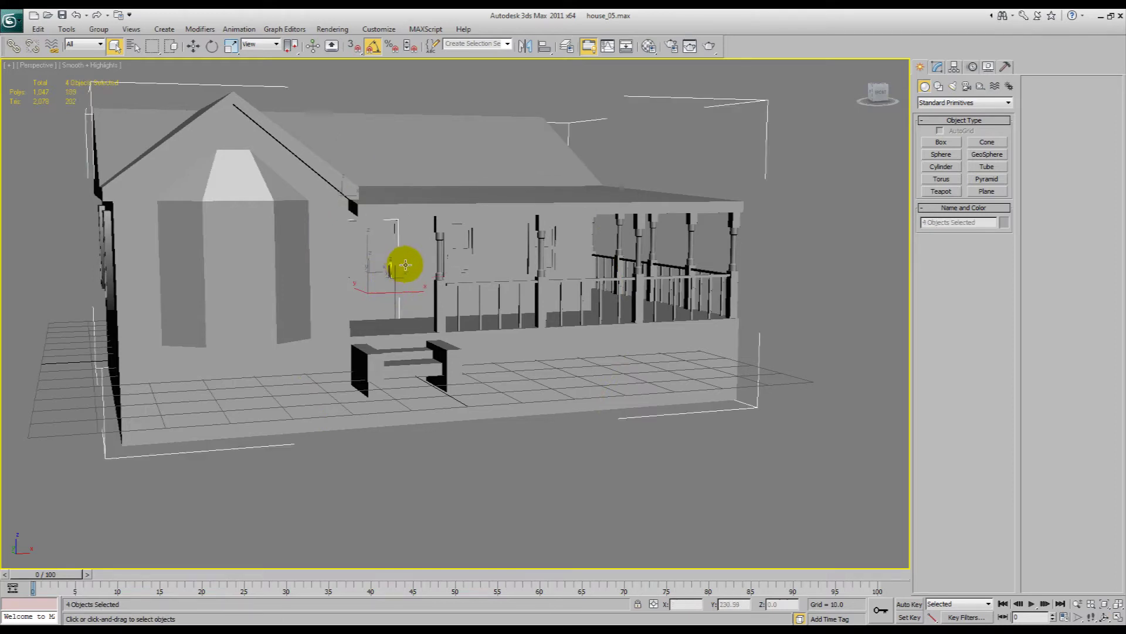
right_click(403, 259)
left_click(449, 223)
Step: In the top wireframe view, create a box about 110.8 wide, 68.5 long and 4.8 high inside the main house walls
key("ctrl+r")
key("F4")
left_click_drag(492, 281, 389, 284)
key("t")
key("F3")
middle_click_drag(456, 326, 489, 287)
right_click(470, 292)
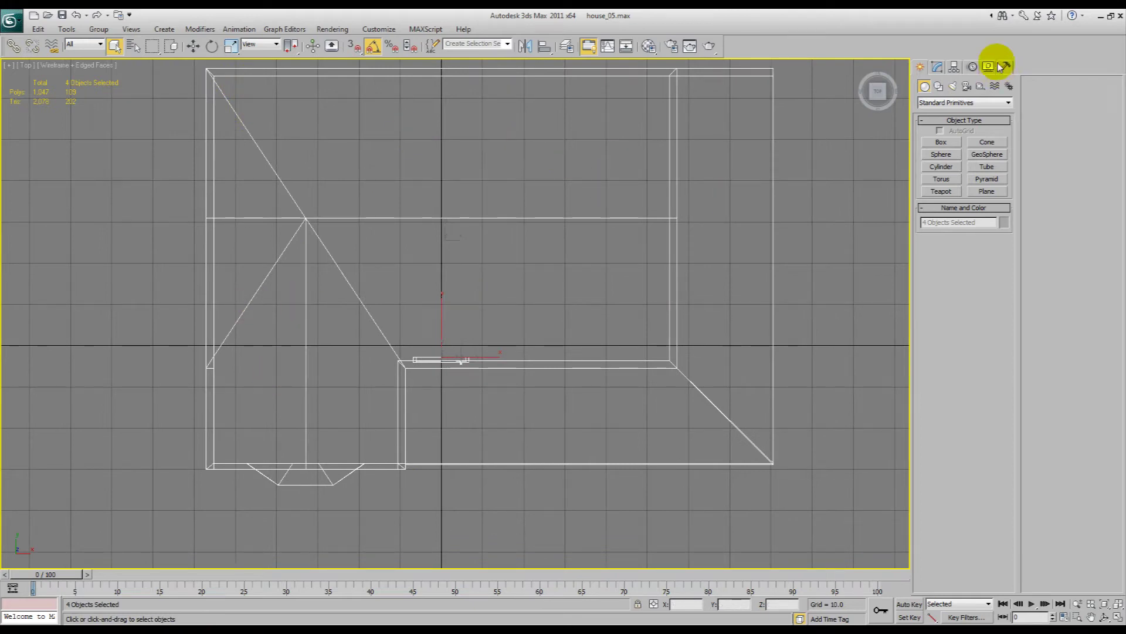
left_click(942, 144)
left_click_drag(674, 75, 216, 357)
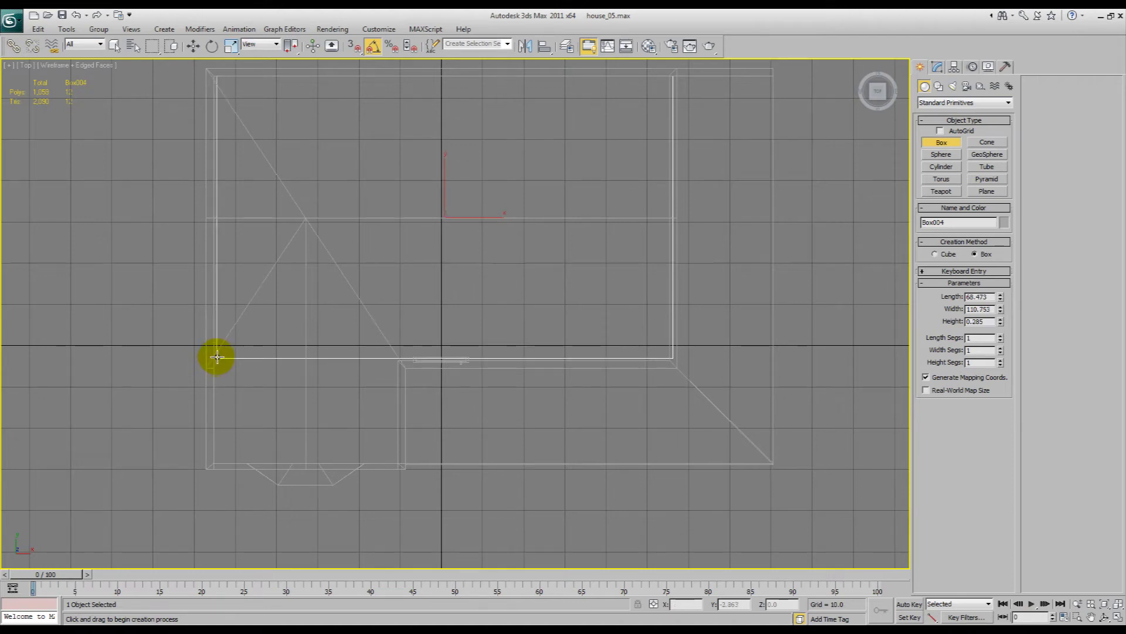
double_click(989, 297)
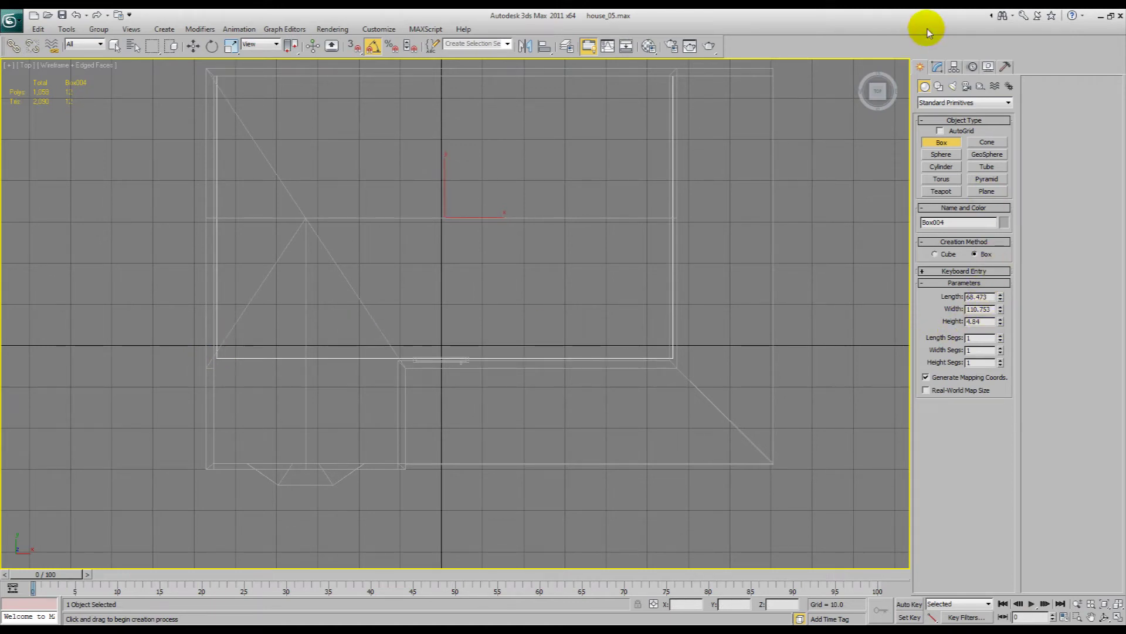
Step: Convert the new box to an Editable Poly
left_click(938, 66)
right_click(958, 115)
left_click(1003, 207)
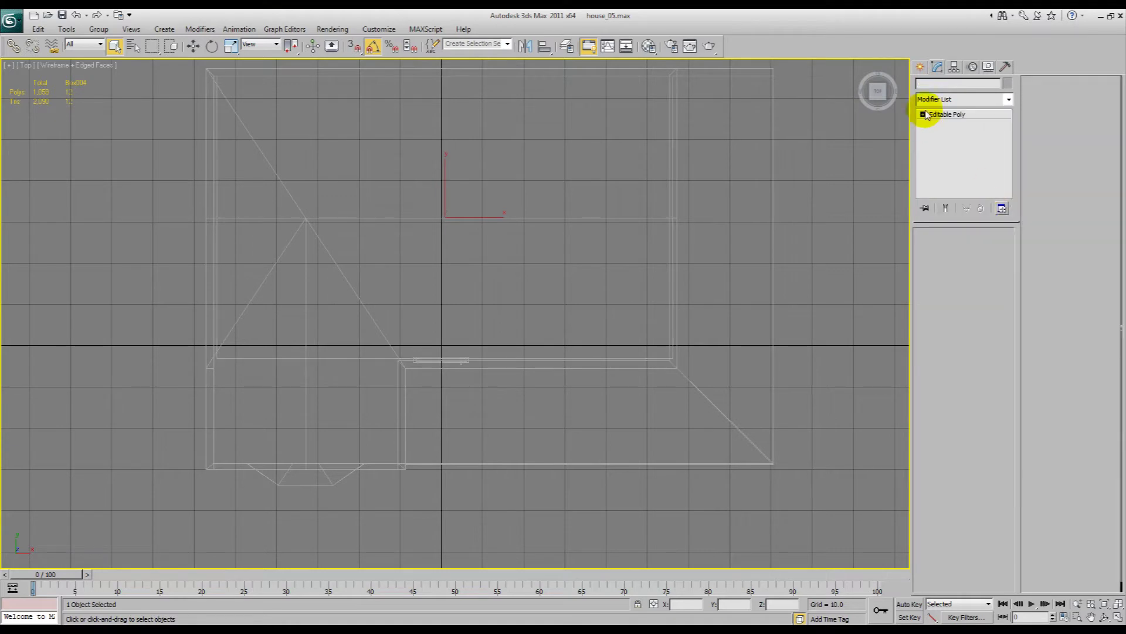
Step: Move the box's right-side vertices about 1.45 units and its rear vertices about 0.32 units inward to fit inside the walls
left_click(924, 114)
left_click(943, 124)
left_click_drag(671, 76, 725, 371)
left_click_drag(711, 216, 703, 219)
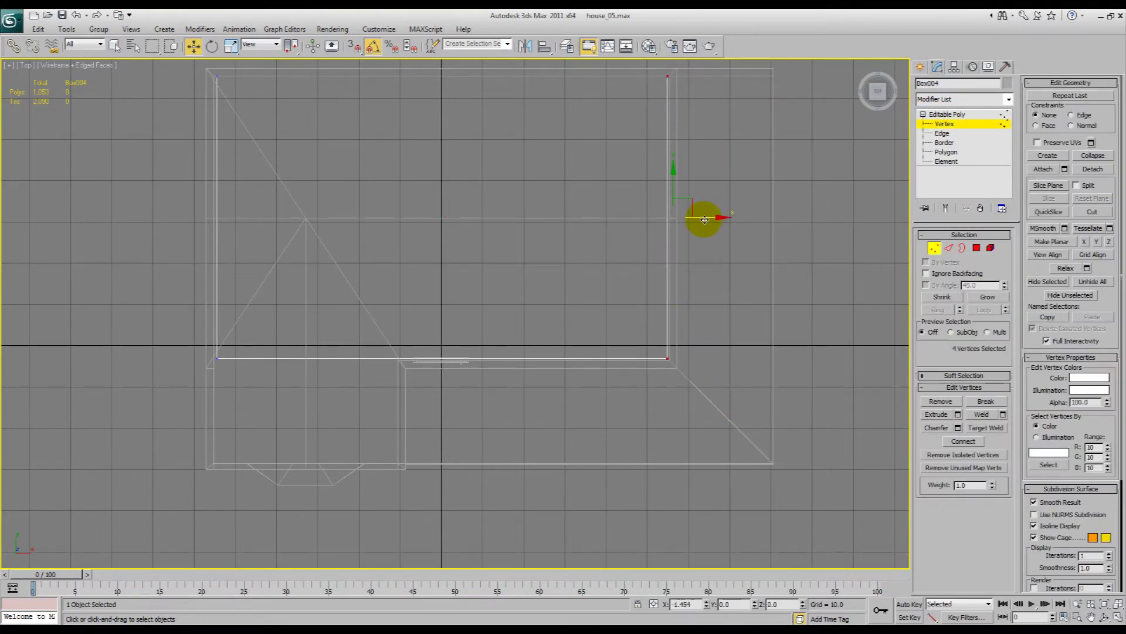
middle_click_drag(704, 116, 709, 206)
left_click_drag(702, 184, 187, 113)
left_click_drag(448, 131, 449, 137)
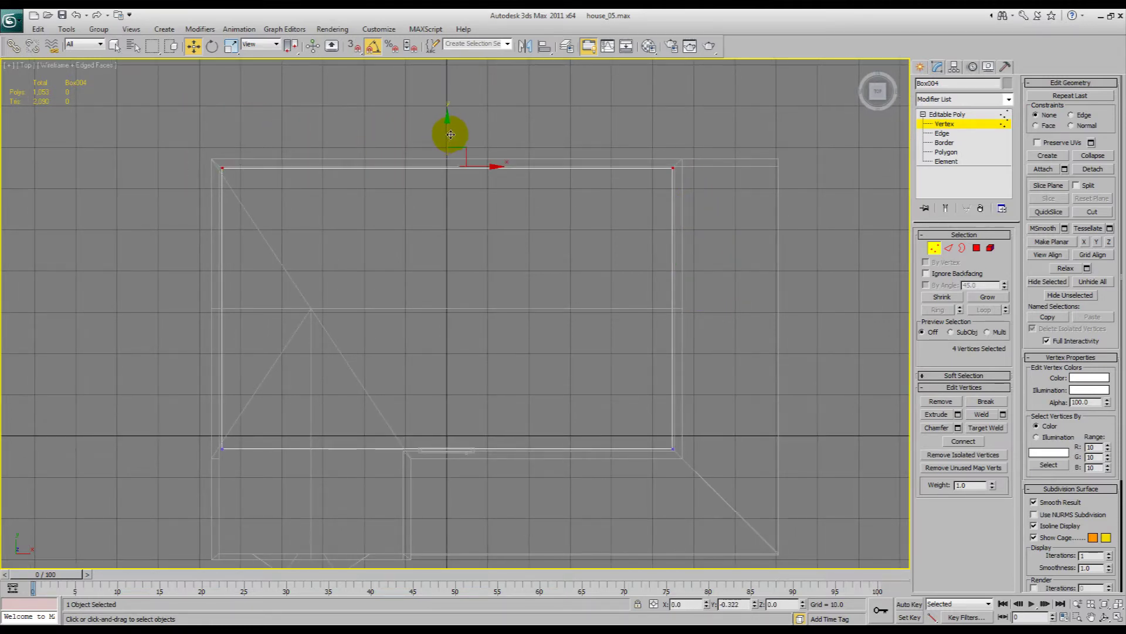
Step: Connect the box's front and rear edges with a dividing edge loop aligned to the front wing's inner wall
middle_click_drag(455, 430, 475, 232)
scroll(465, 264, "up", 2)
scroll(399, 196, "down", 1)
scroll(505, 282, "down", 4)
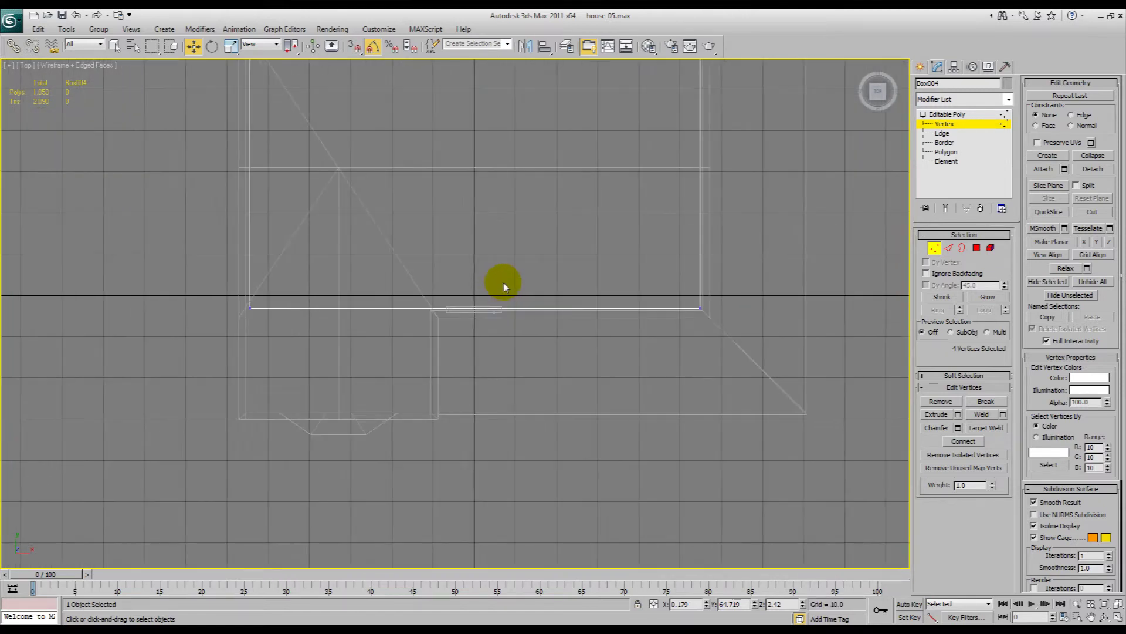
left_click(941, 134)
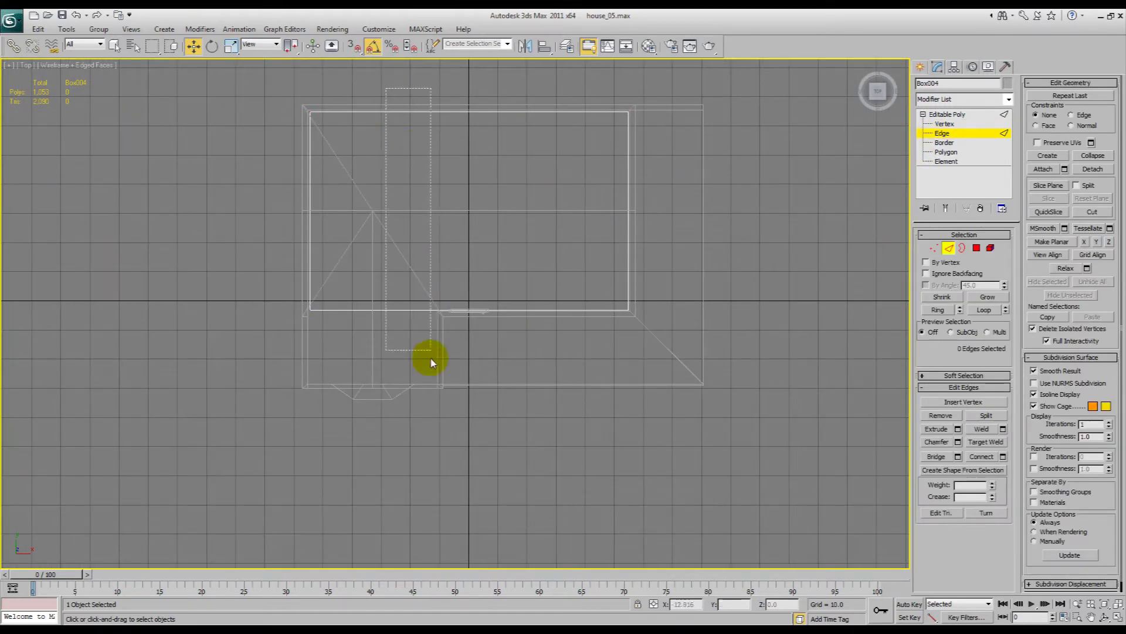
left_click(990, 458)
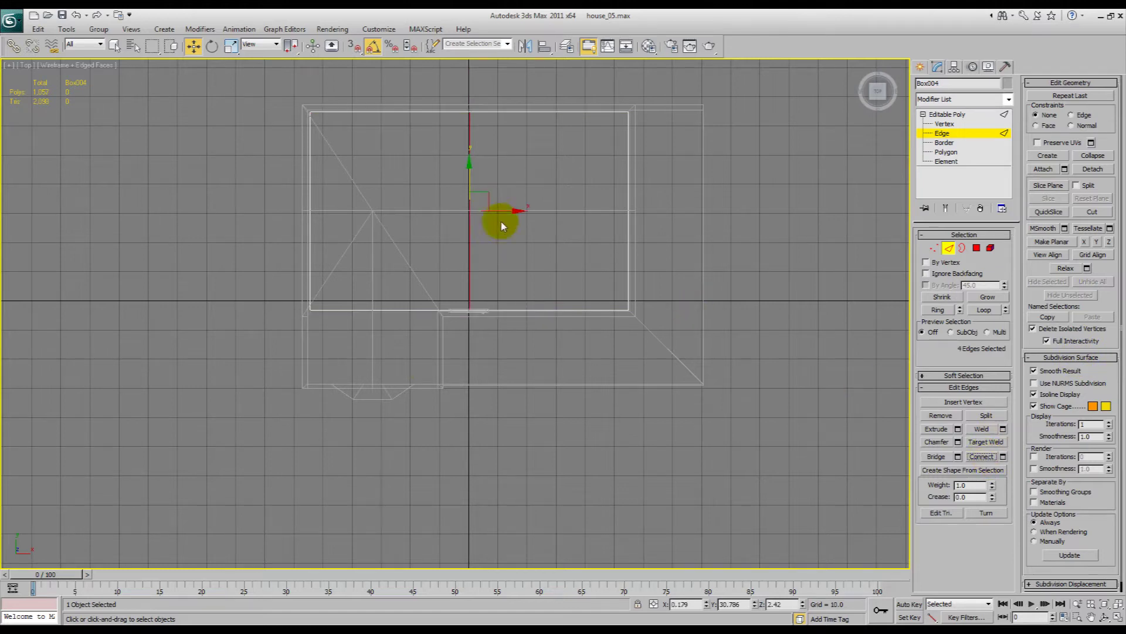
Step: Delete the front polygon of the box's wing section and extend the open border forward to the wing's front wall
left_click(946, 152)
left_click_drag(252, 115, 528, 185)
left_click(945, 142)
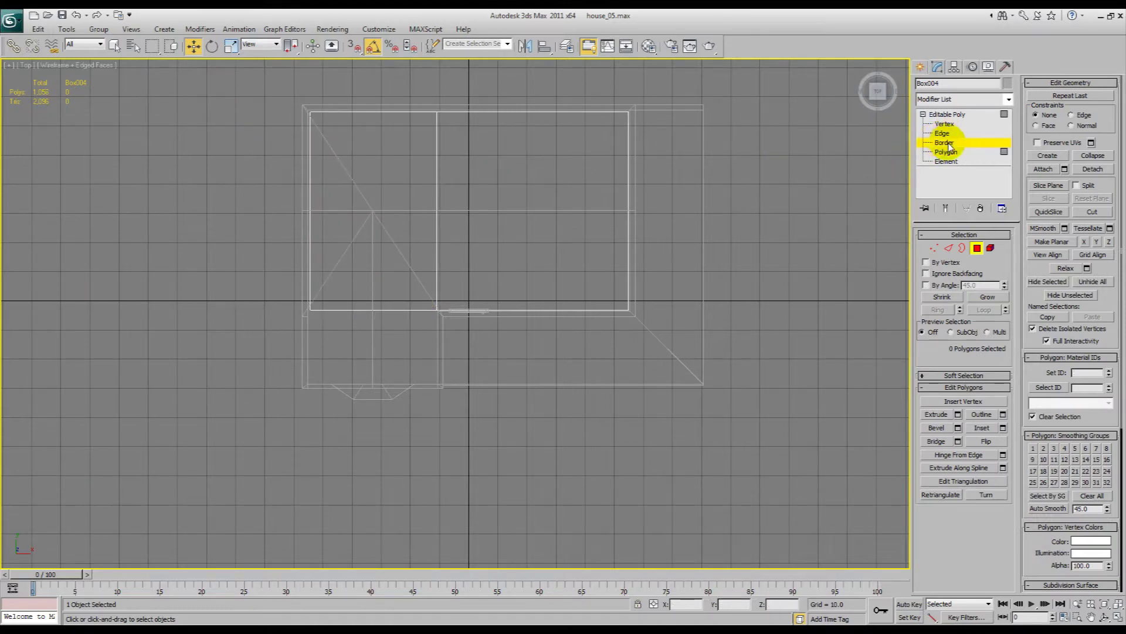
left_click(330, 373)
left_click(415, 265)
left_click_drag(372, 269, 386, 334, "shift")
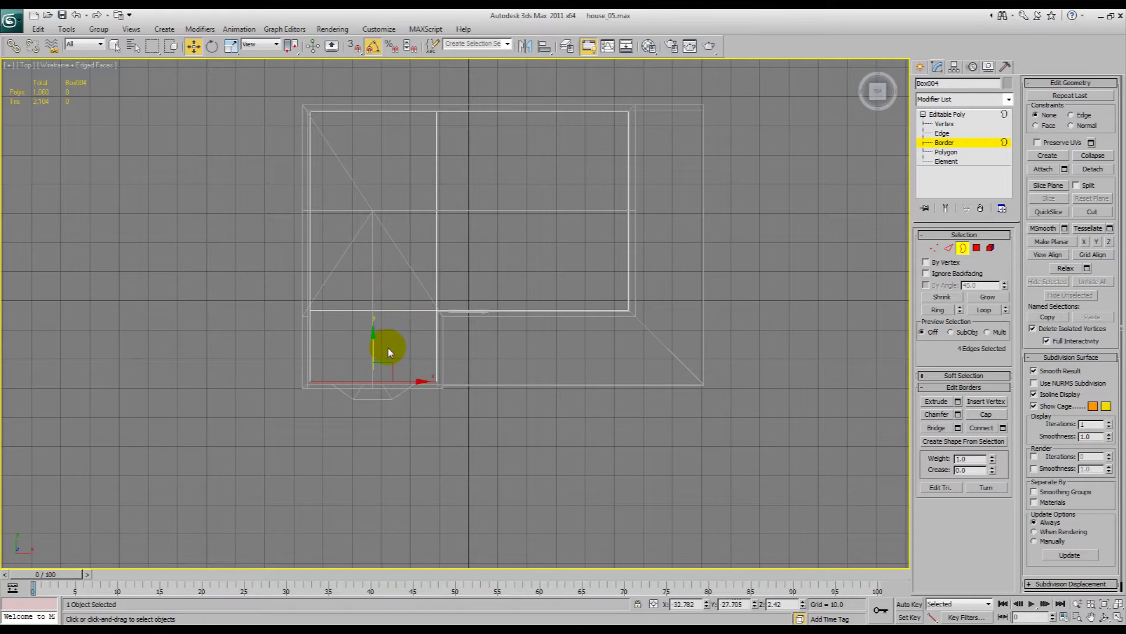
Step: Select the six crosswise edges of the wing section and connect them with two lengthwise segments
key("p")
key("ctrl+r")
left_click_drag(490, 357, 490, 335)
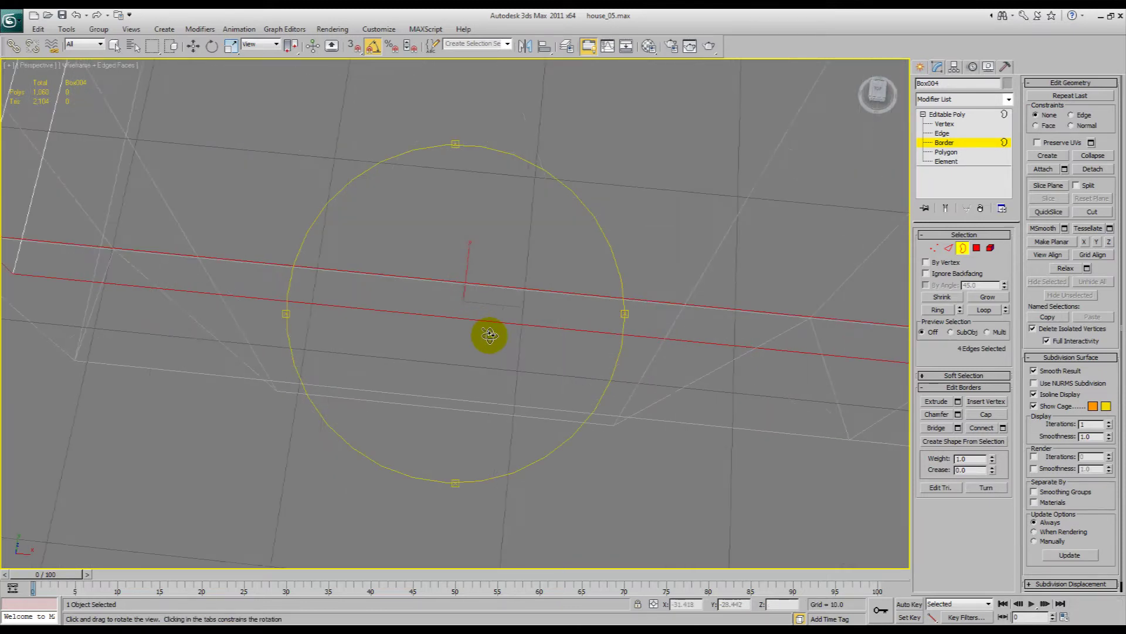
middle_click_drag(490, 335, 464, 320, "alt")
left_click(943, 134)
left_click_drag(428, 370, 488, 288)
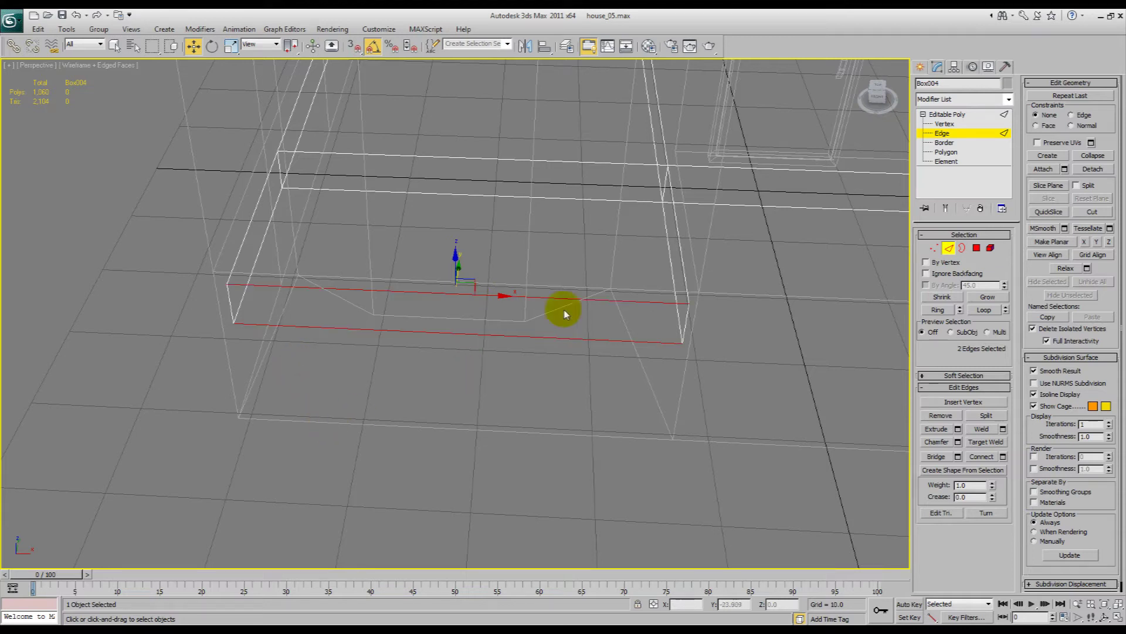
key("ctrl+r")
mouse_move(437, 272)
left_mouse_down()
mouse_move(442, 282)
mouse_move(440, 262)
mouse_move(420, 272)
mouse_move(452, 270)
mouse_move(442, 267)
left_mouse_up()
mouse_move(442, 267)
middle_mouse_down("alt")
mouse_move(433, 239)
mouse_move(442, 256)
middle_mouse_up("alt")
left_click_drag(487, 376, 487, 369)
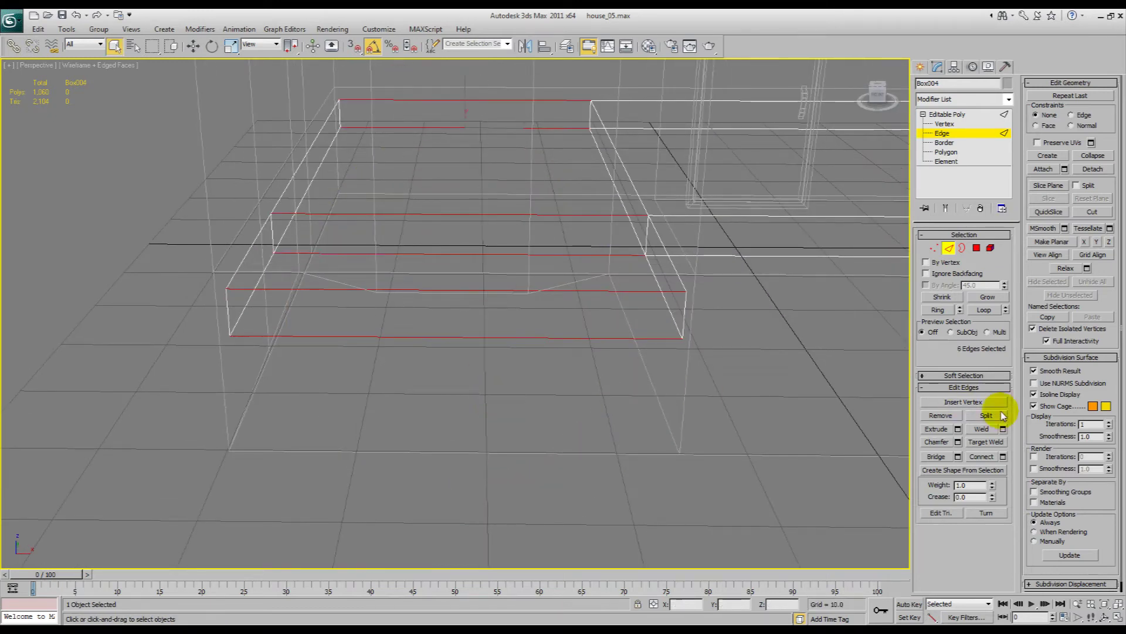
left_click(982, 456)
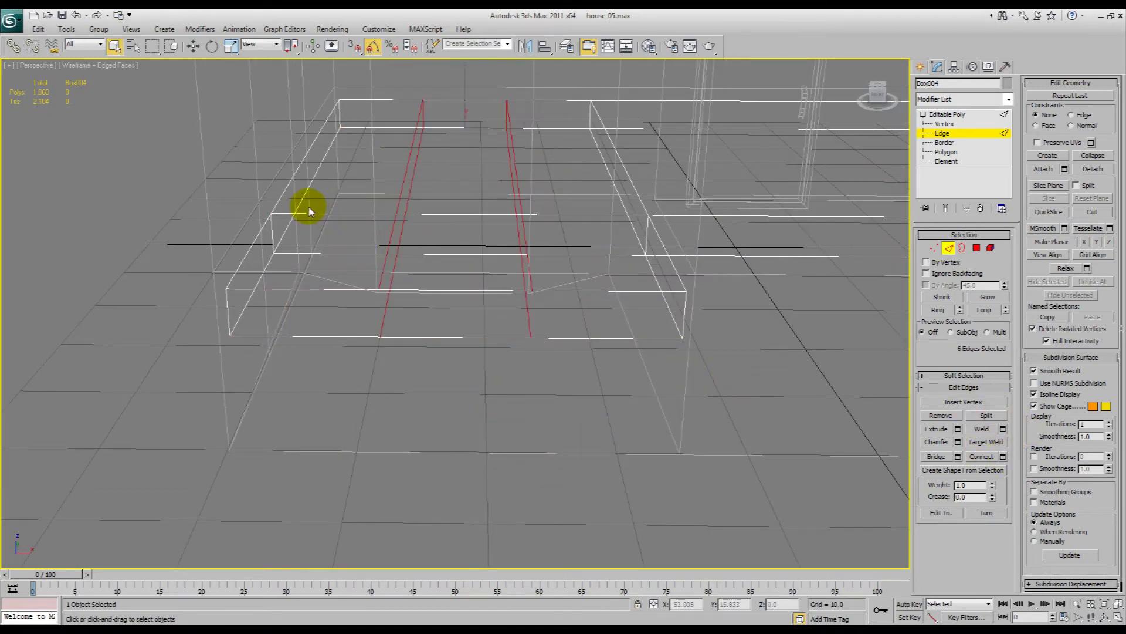
Step: Collapse the middle edges at the rear wall and at the wing's junction into single centre points
mouse_move(475, 245)
middle_mouse_down("alt")
mouse_move(481, 265)
mouse_move(481, 252)
middle_mouse_up("alt")
key("t")
key("z")
key("F3")
key("F3")
right_click(509, 278)
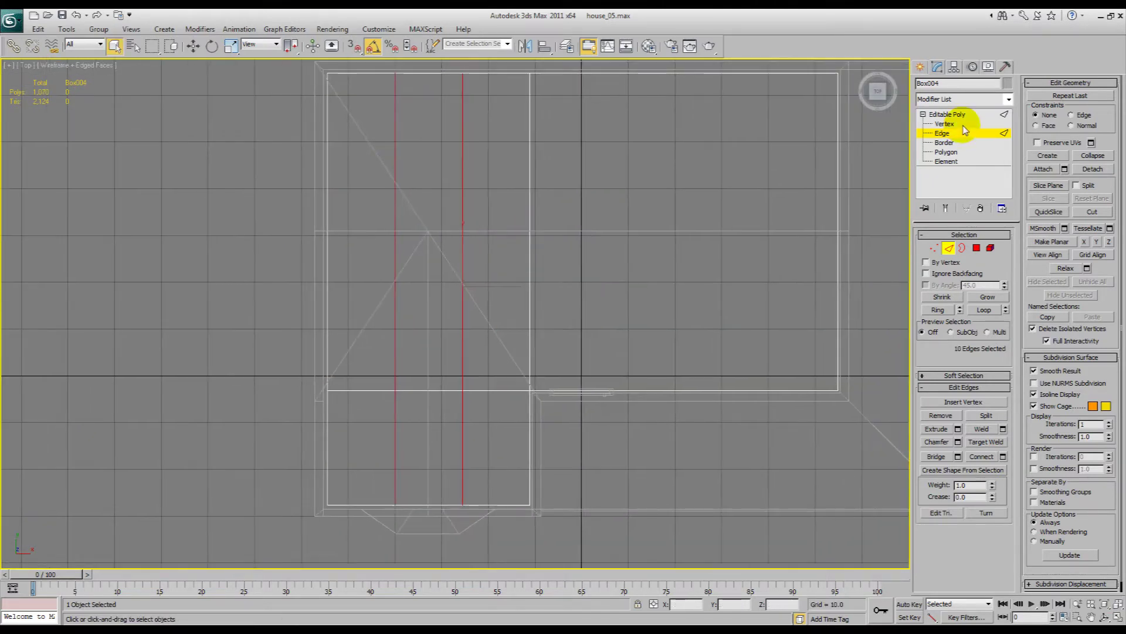
left_click(431, 389)
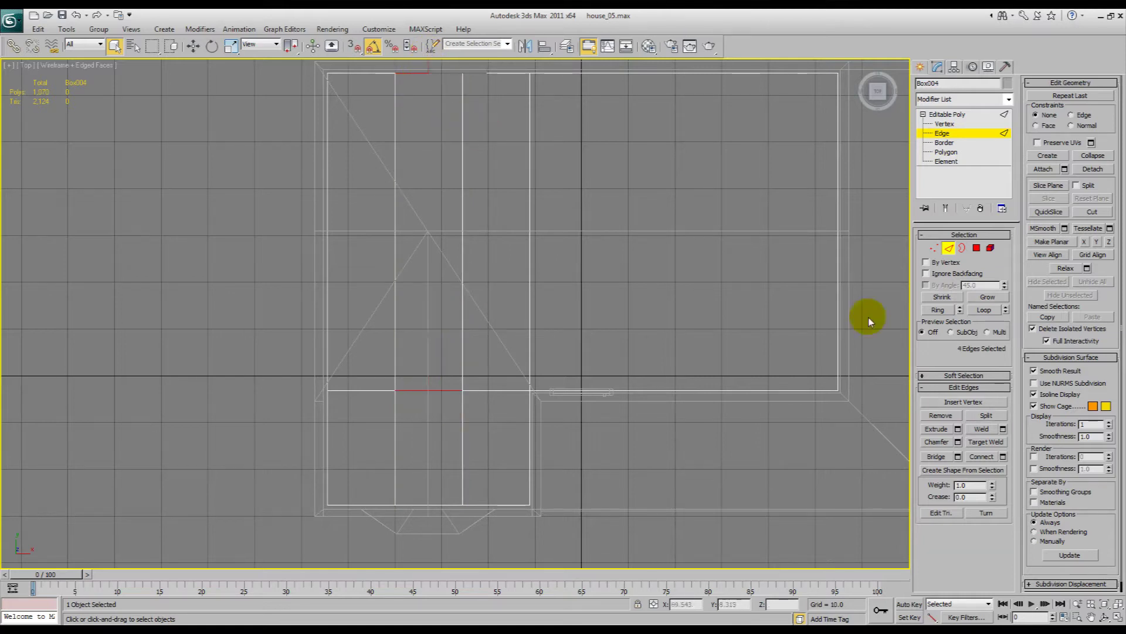
left_click(1092, 155)
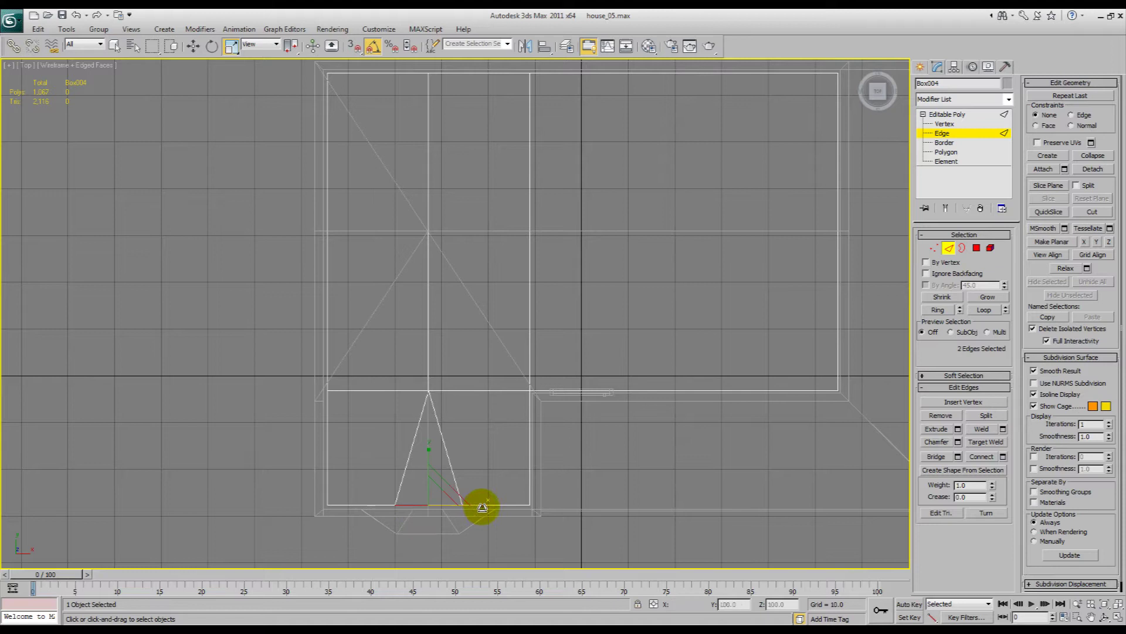
Step: Scale the middle front edges outward to the bay window's width and cap the open front border
left_click_drag(483, 507, 515, 507)
key("w")
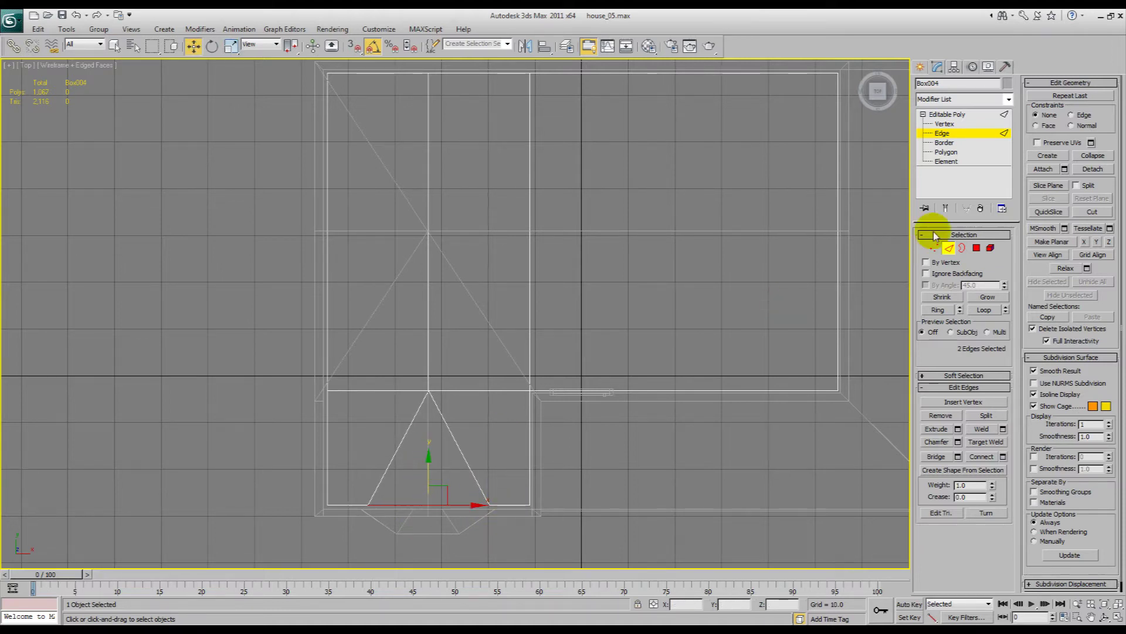
left_click(945, 142)
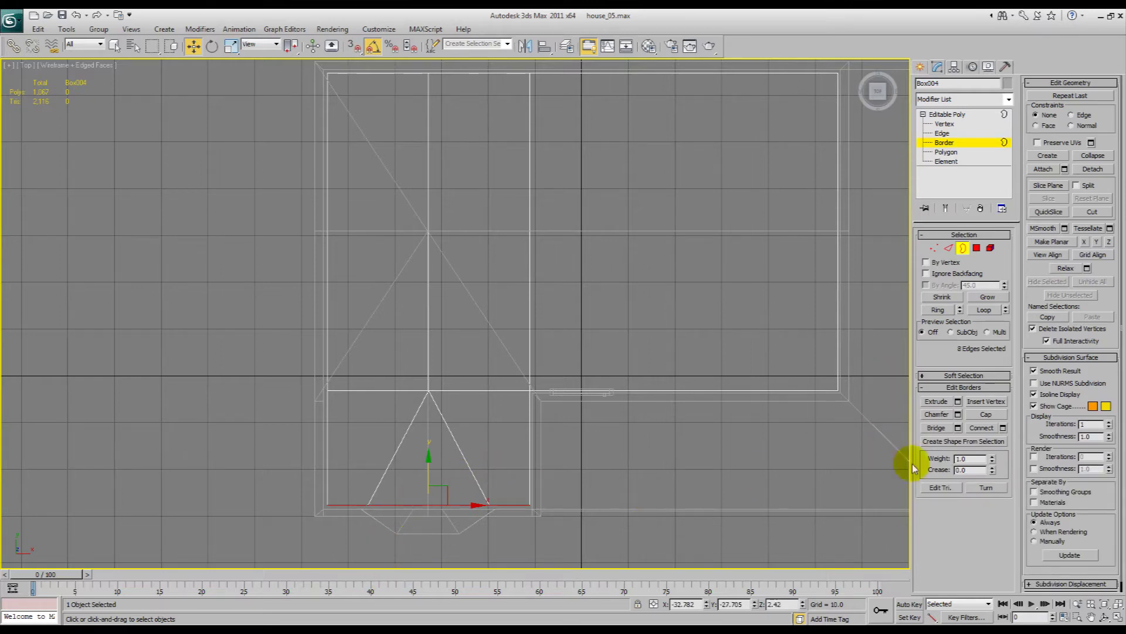
Step: Select the wing section's front face and the triangular faces behind the bay window
left_click(946, 152)
left_click_drag(347, 493, 407, 518)
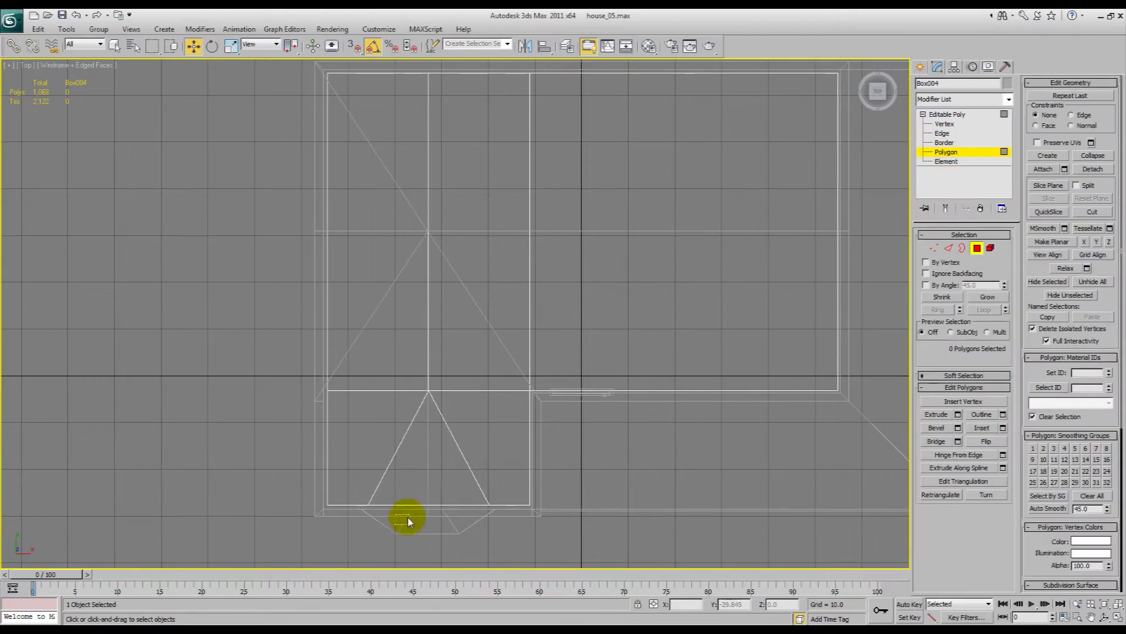
left_click_drag(347, 430, 511, 478, "alt")
left_click_drag(423, 514, 439, 514)
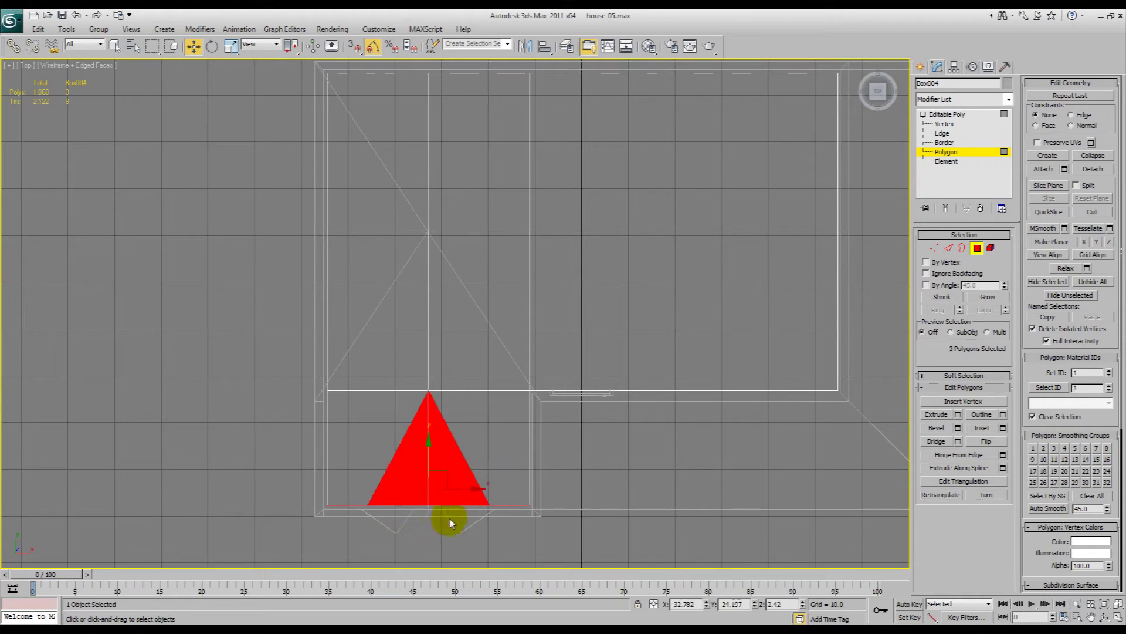
Step: Hide all objects except the edited box in the perspective view
key("p")
key("ctrl+r")
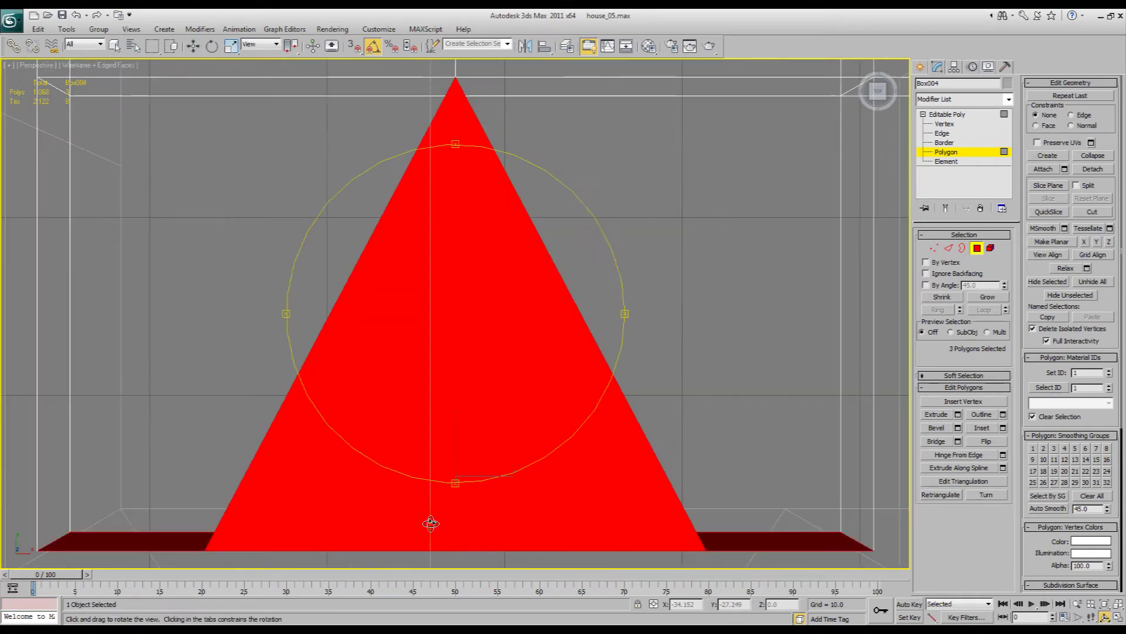
left_click_drag(430, 523, 468, 328)
scroll(422, 362, "down", 3)
scroll(437, 355, "down", 5)
right_click(437, 355)
right_click(548, 356)
left_click(583, 308)
key("ctrl+r")
key("z")
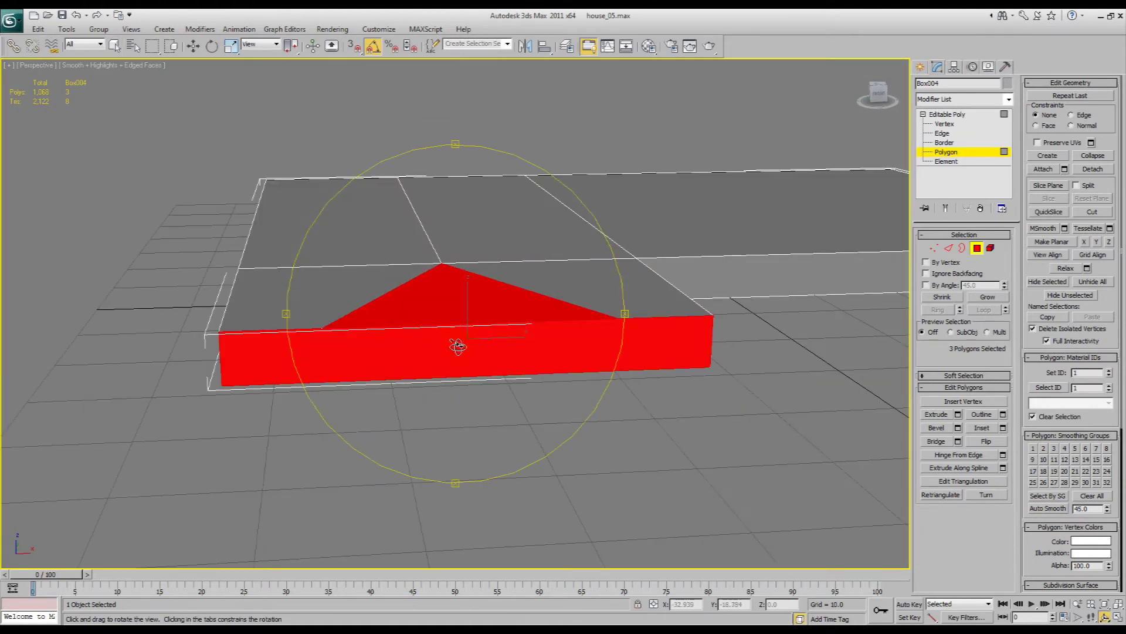
Step: Clear the polygon selection and display the box in plain wireframe without edged faces
key("F4")
right_click(463, 422)
middle_click_drag(470, 424, 442, 440)
left_click(443, 444)
key("F3")
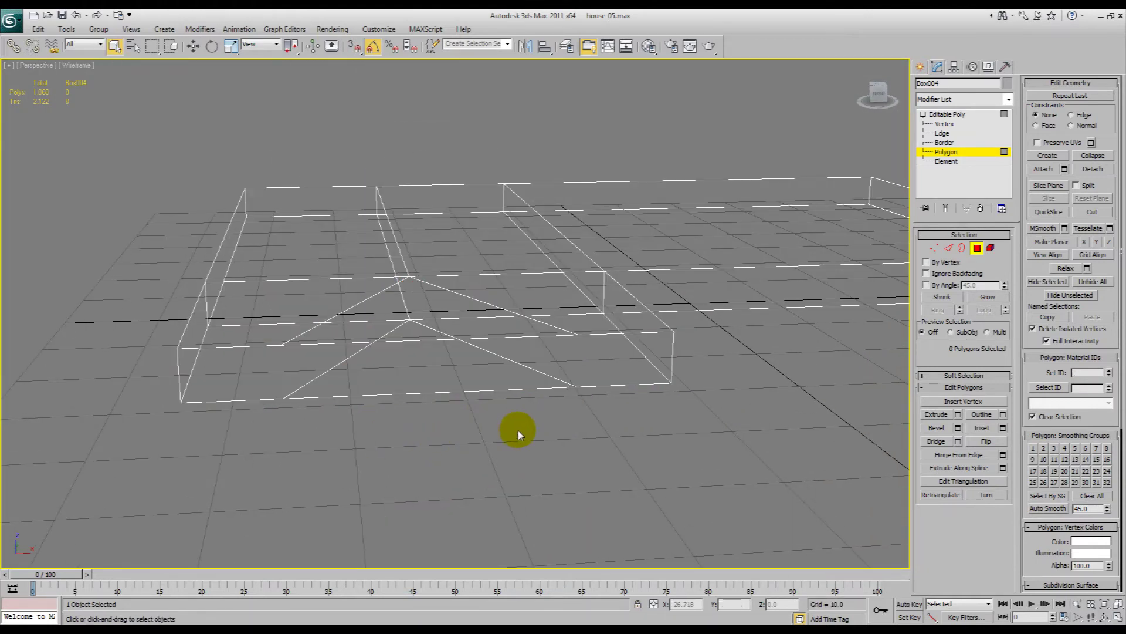
Step: Try to cut an edge between the upper and lower vertices at the right of the front face's middle section
middle_click_drag(424, 376, 428, 399, "alt")
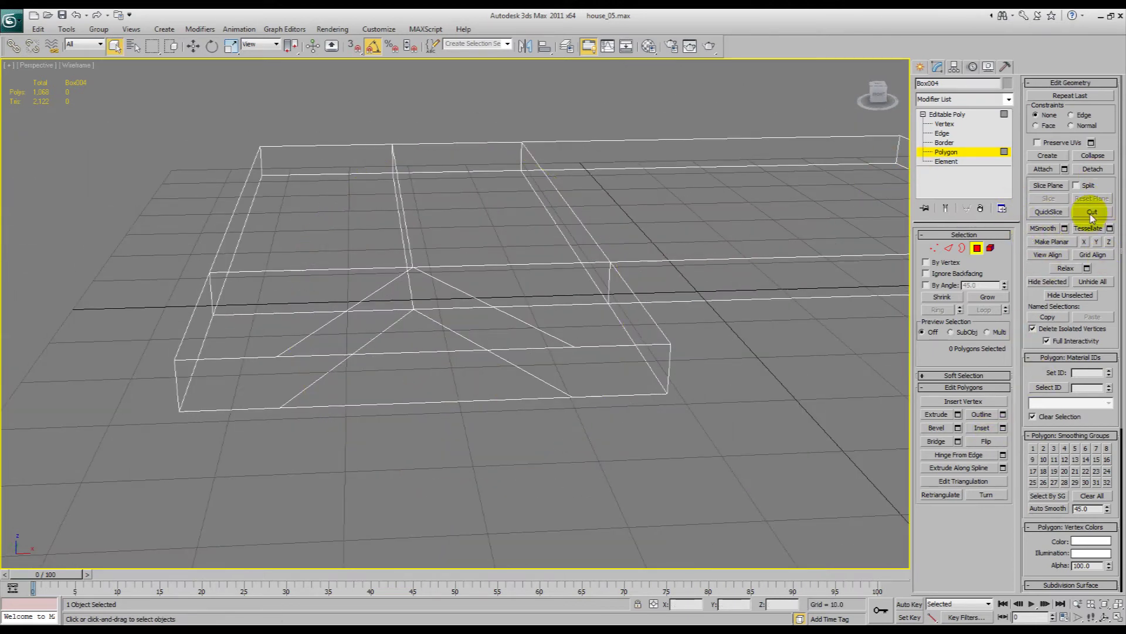
key("1")
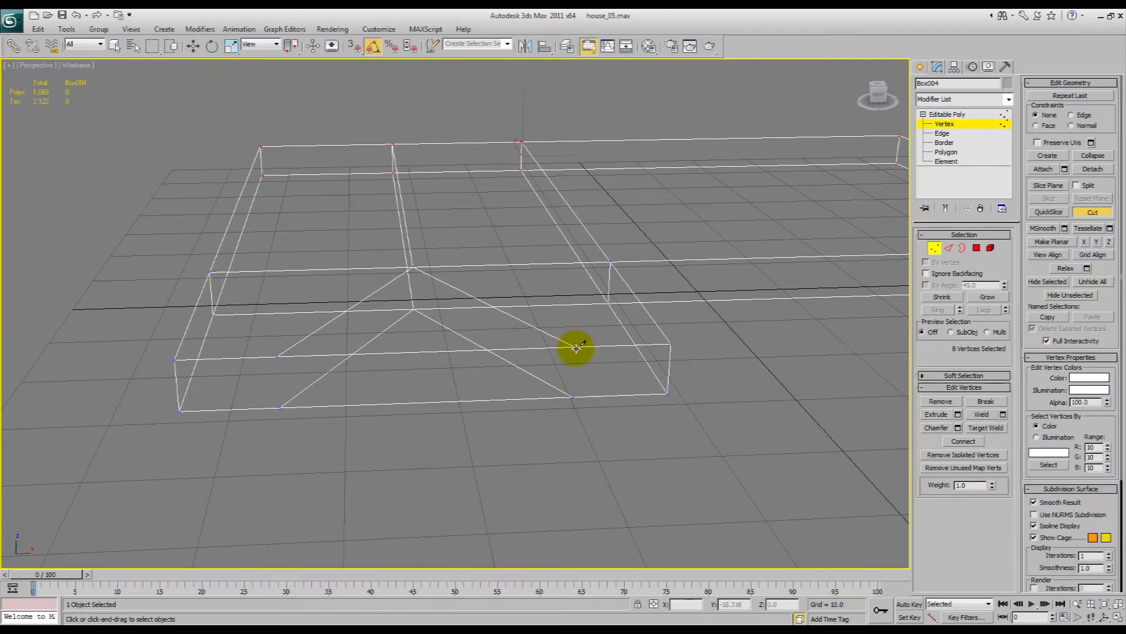
left_click(576, 347)
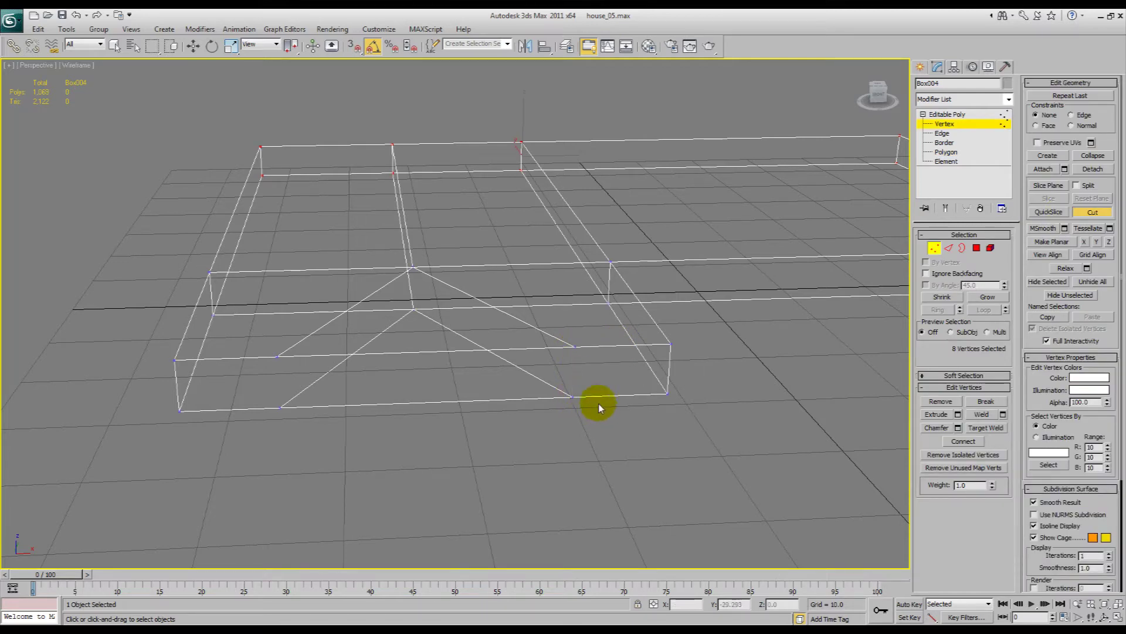
Step: Cut vertical edges joining the upper and lower vertices at both sides of the front face's middle section
key("ctrl+r")
left_click_drag(521, 347, 616, 304)
right_click(616, 304)
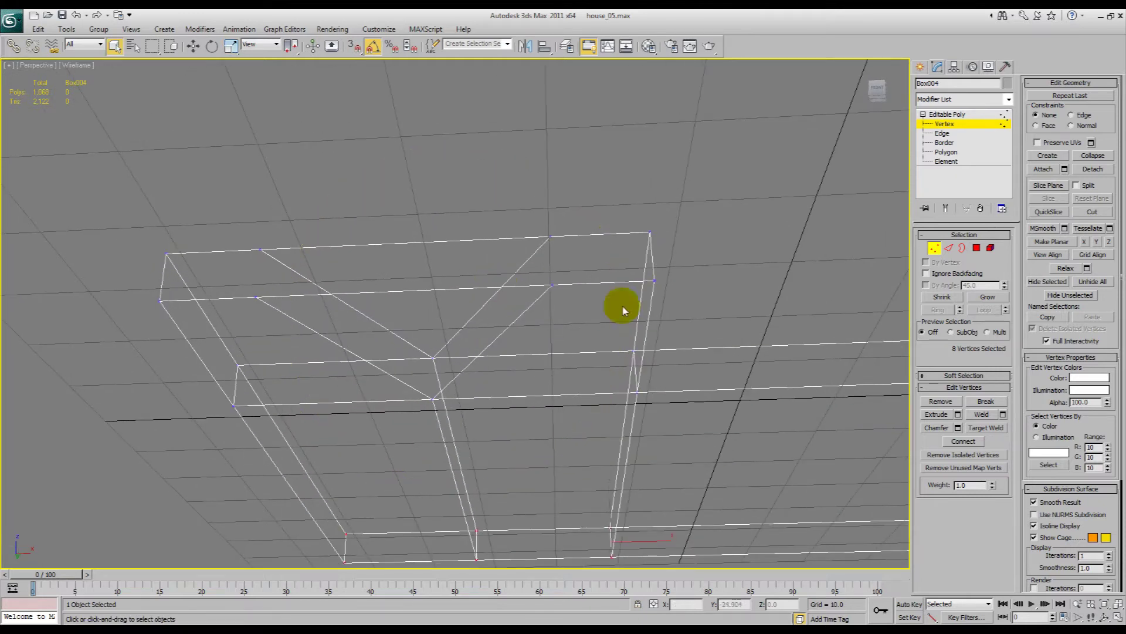
left_click(1092, 212)
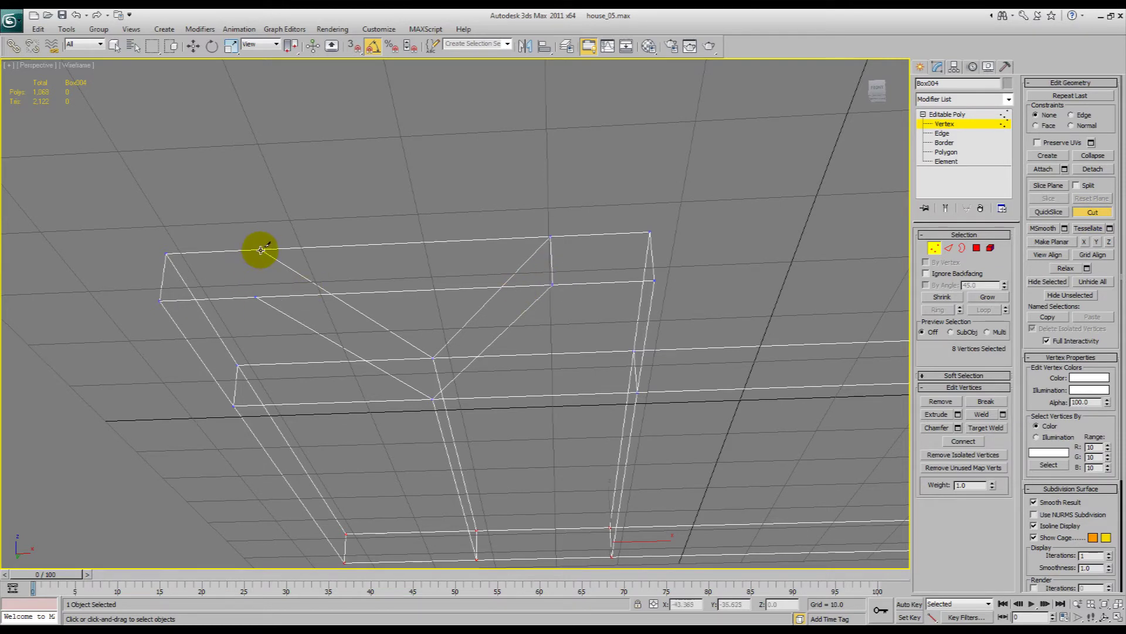
Step: Select the middle polygon of the wing's front face in shaded view and extrude it slightly outward
key("ctrl+r")
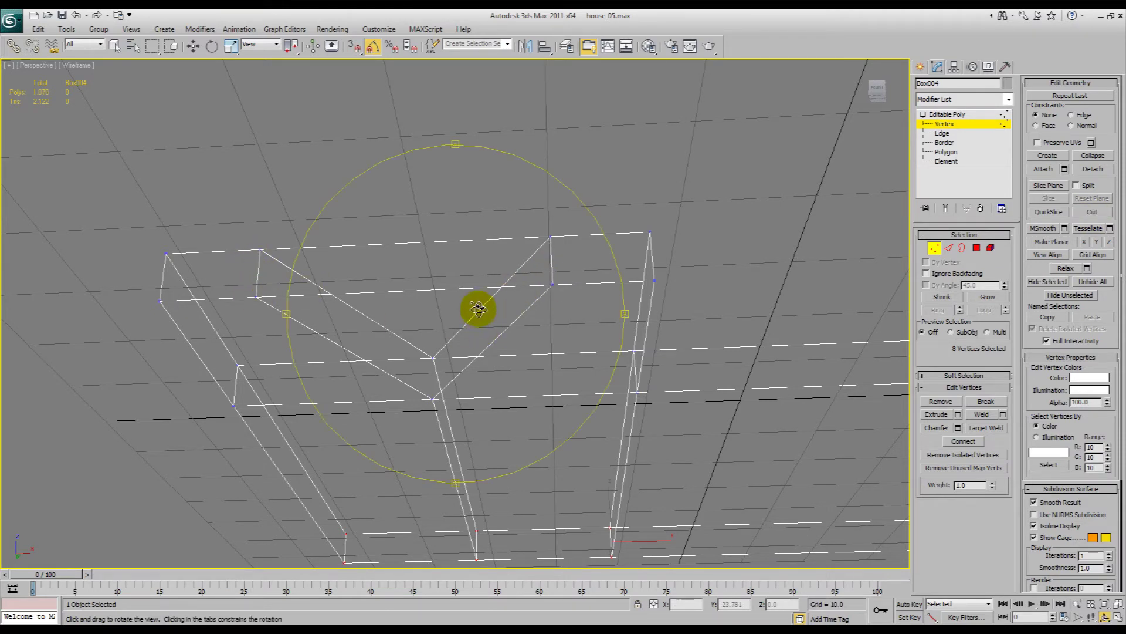
left_click_drag(478, 310, 502, 370)
right_click(503, 369)
key("F3")
left_click(945, 152)
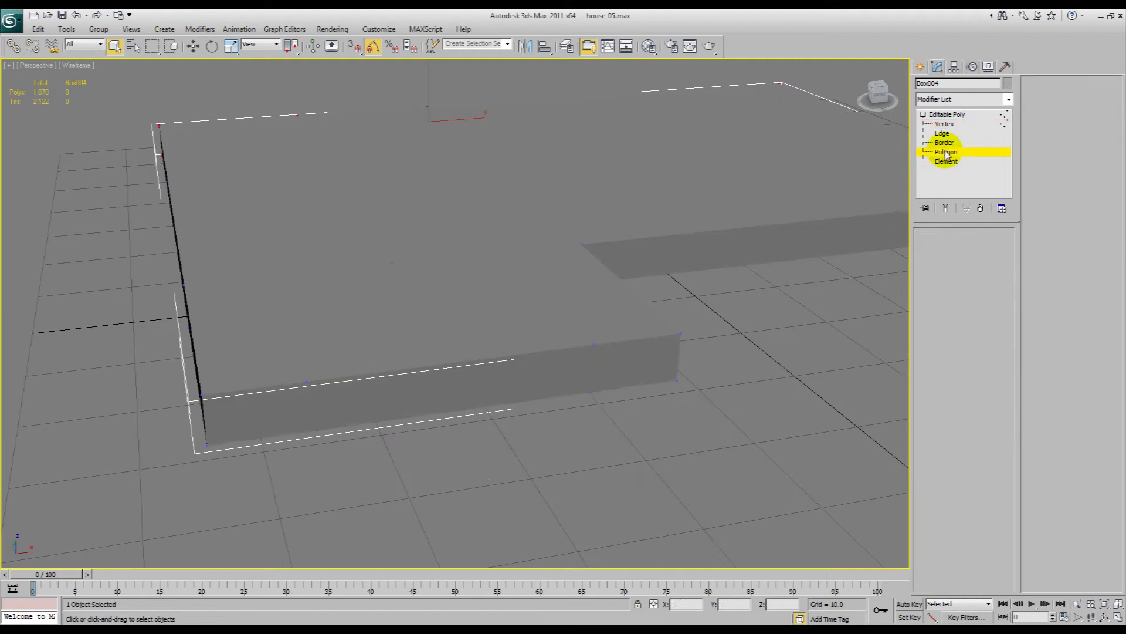
key("F3")
left_click(459, 393)
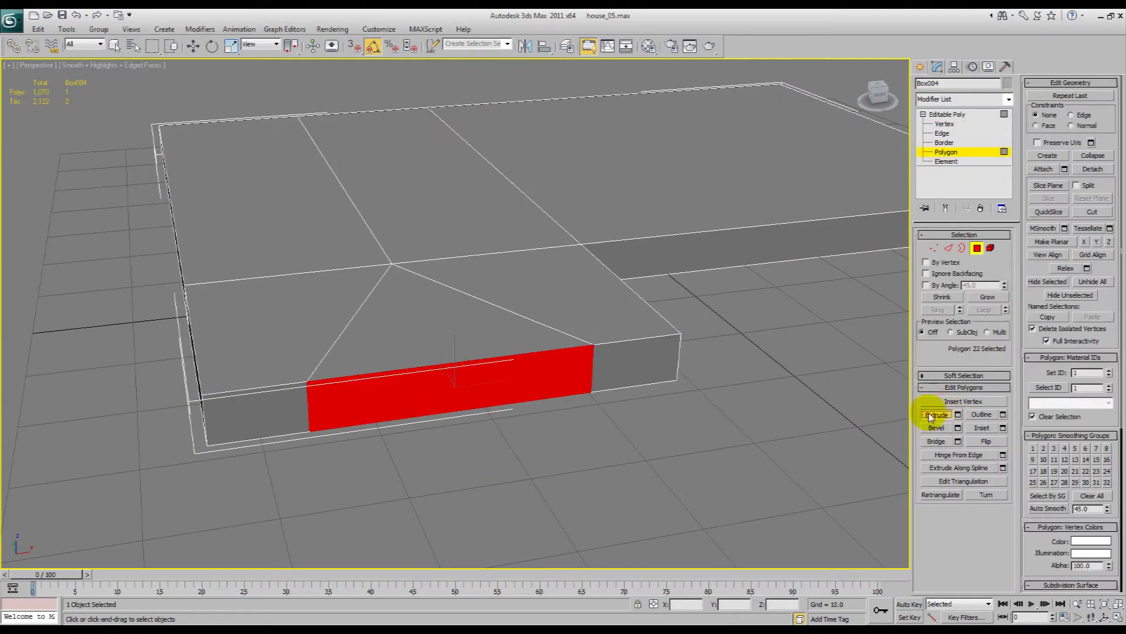
left_click_drag(475, 385, 517, 389)
Step: Unhide all objects and frame the extruded bay face in the Top view
right_click(611, 336)
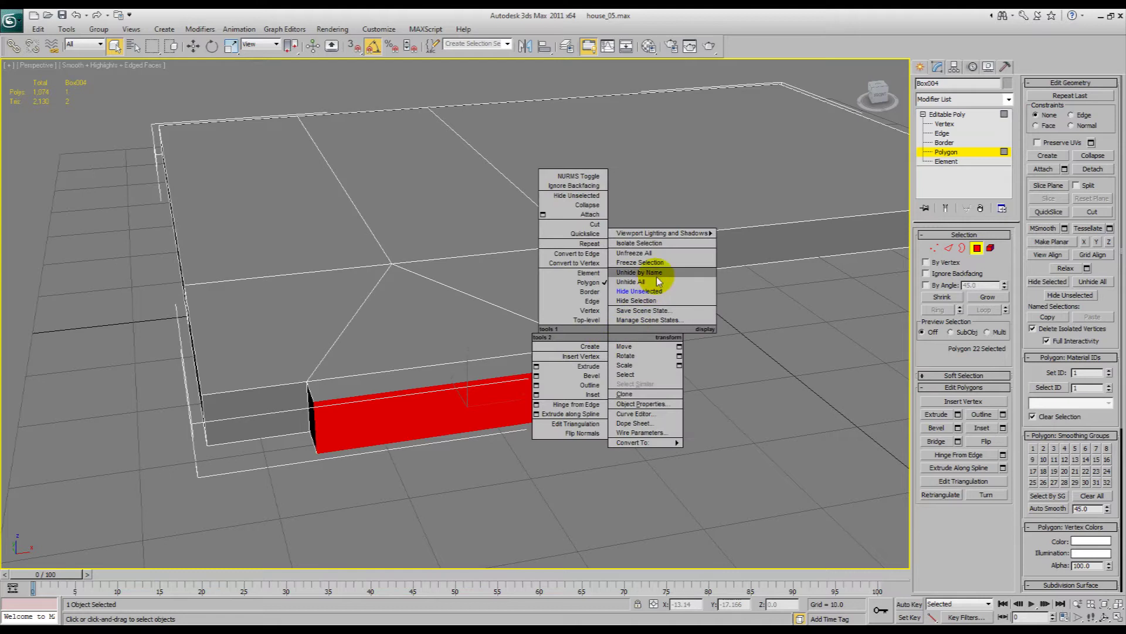
left_click(652, 284)
key("t")
key("z")
middle_click_drag(470, 419, 461, 422)
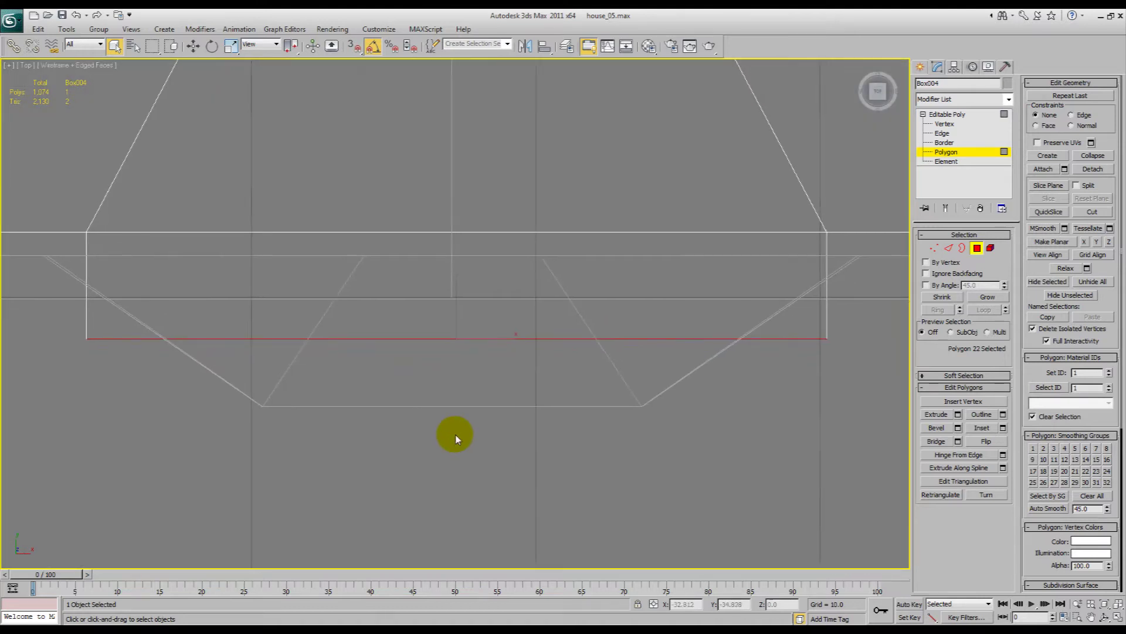
Step: Move the extruded face outward and scale it narrower so it fits inside the bay window's outline
key("F3")
key("w")
scroll(455, 422, "down", 3)
left_click_drag(453, 289, 456, 311)
key("r")
left_click_drag(514, 350, 468, 359)
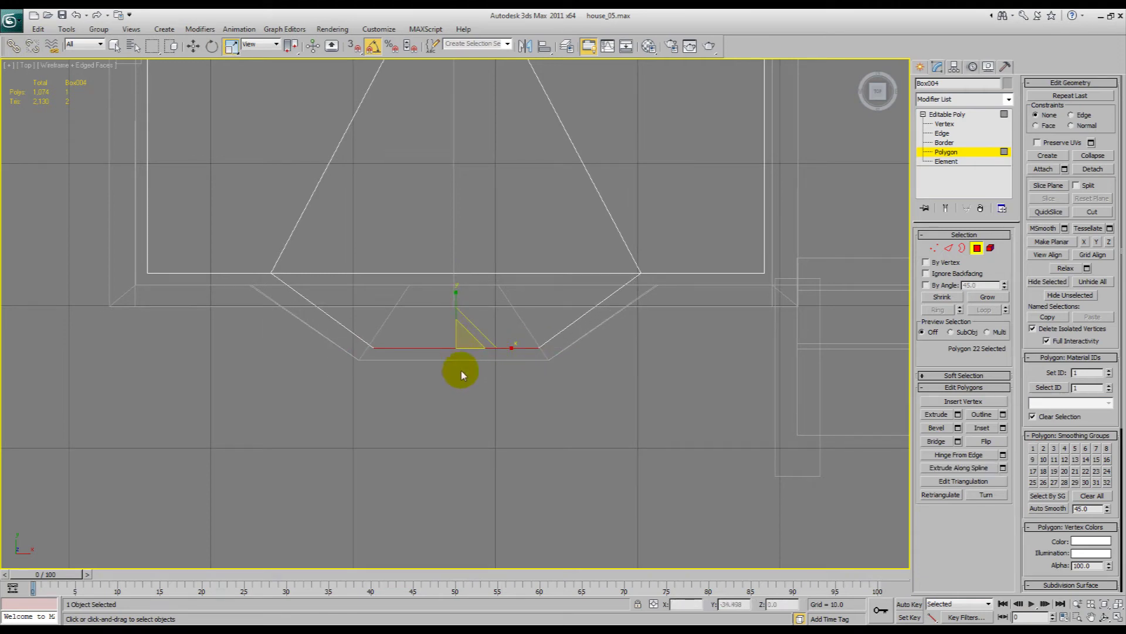
Step: Raise the whole box to floor level in the Front view and scale its height up to the eaves
middle_click_drag(460, 375, 469, 287, "alt")
key("f")
scroll(462, 299, "down", 10)
middle_click_drag(518, 316, 398, 339)
right_click(396, 339)
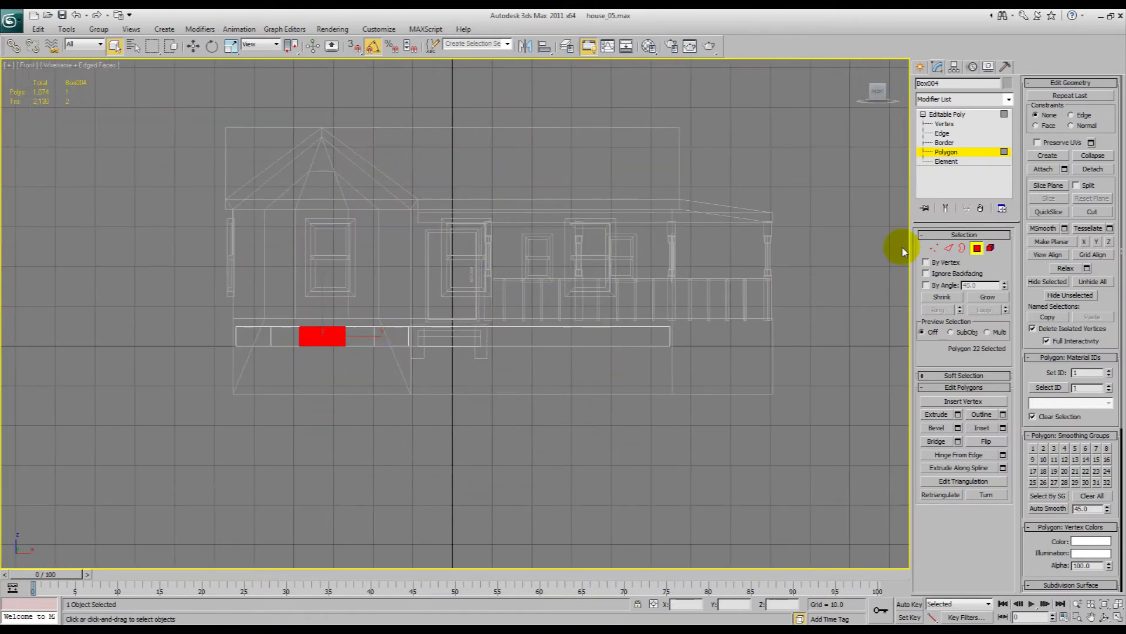
left_click(948, 114)
key("w")
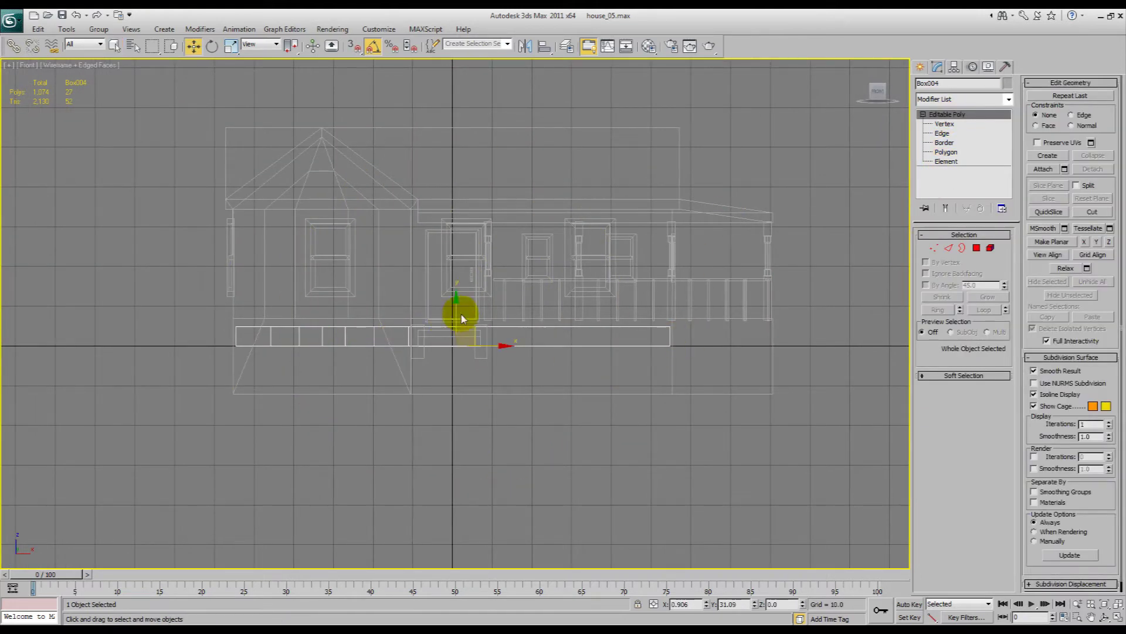
scroll(459, 319, "up", 6)
scroll(462, 319, "down", 5)
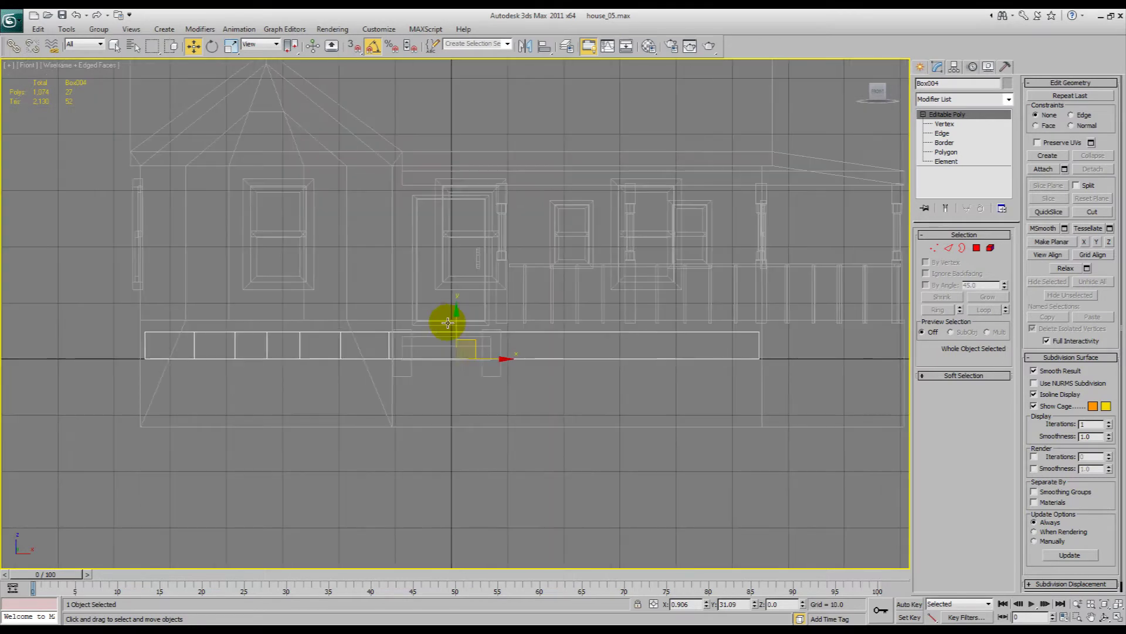
mouse_move(458, 340)
left_mouse_down()
mouse_move(477, 76)
mouse_move(503, 219)
mouse_move(553, 190)
mouse_move(628, 196)
mouse_move(545, 206)
left_mouse_up()
key("r")
Step: Show the model shaded in the Perspective view and set the box's object color to red
key("p")
key("F3")
key("ctrl+r")
key("q")
left_click(1009, 84)
left_click(1009, 82)
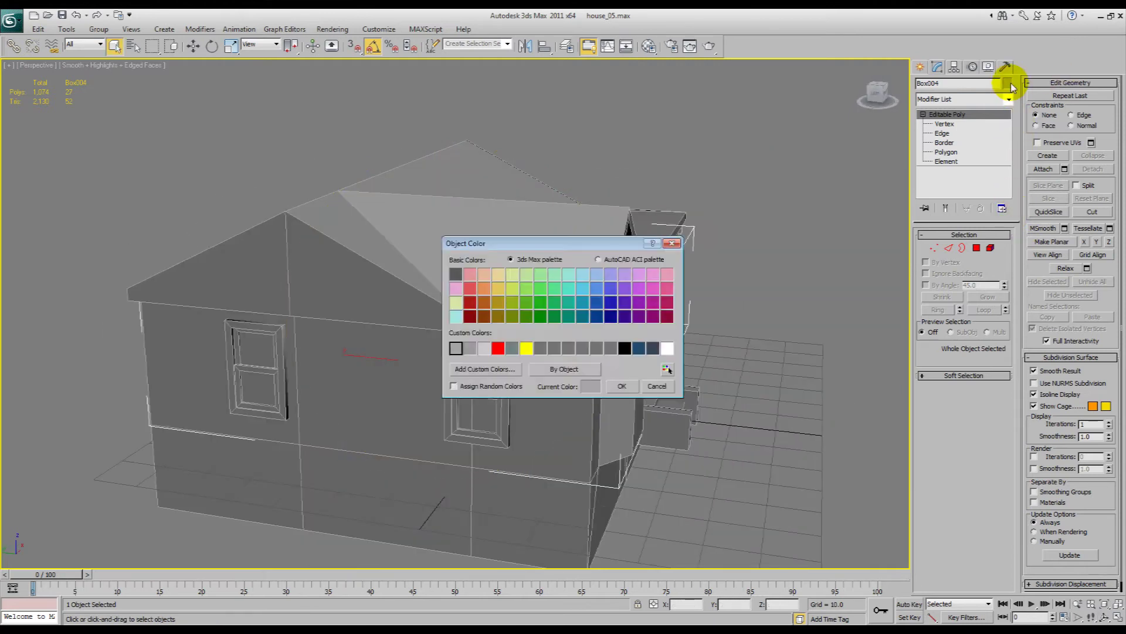
left_click(498, 349)
left_click(622, 386)
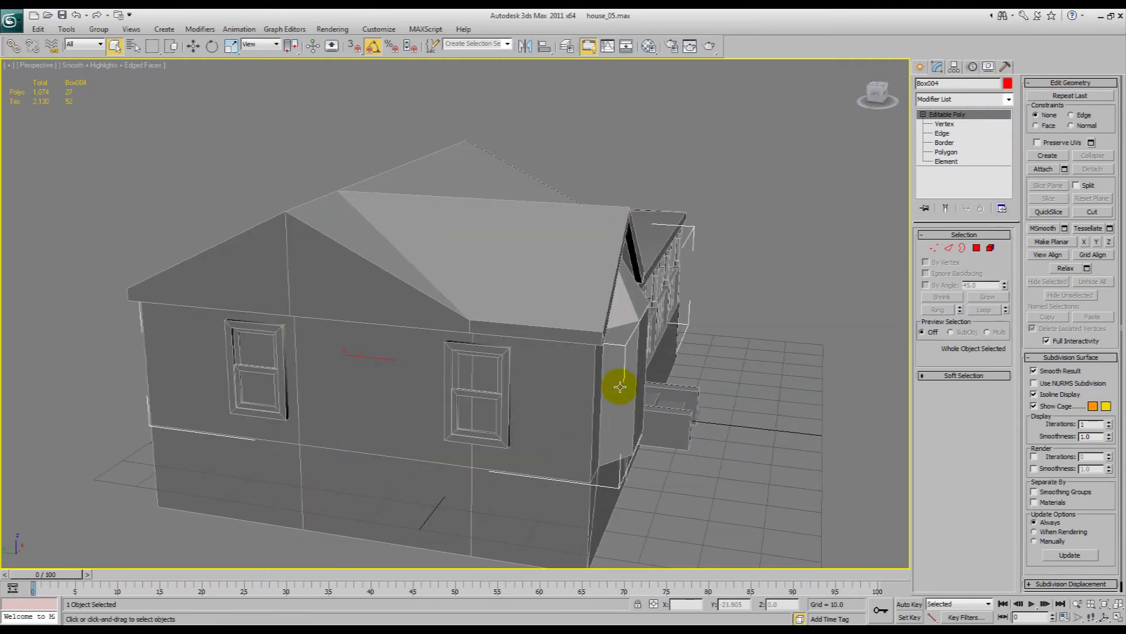
Step: Hide everything except the red box and inspect its shape from the bay window side
key("ctrl+r")
left_click_drag(616, 315, 528, 339)
right_click(527, 339)
right_click(535, 332)
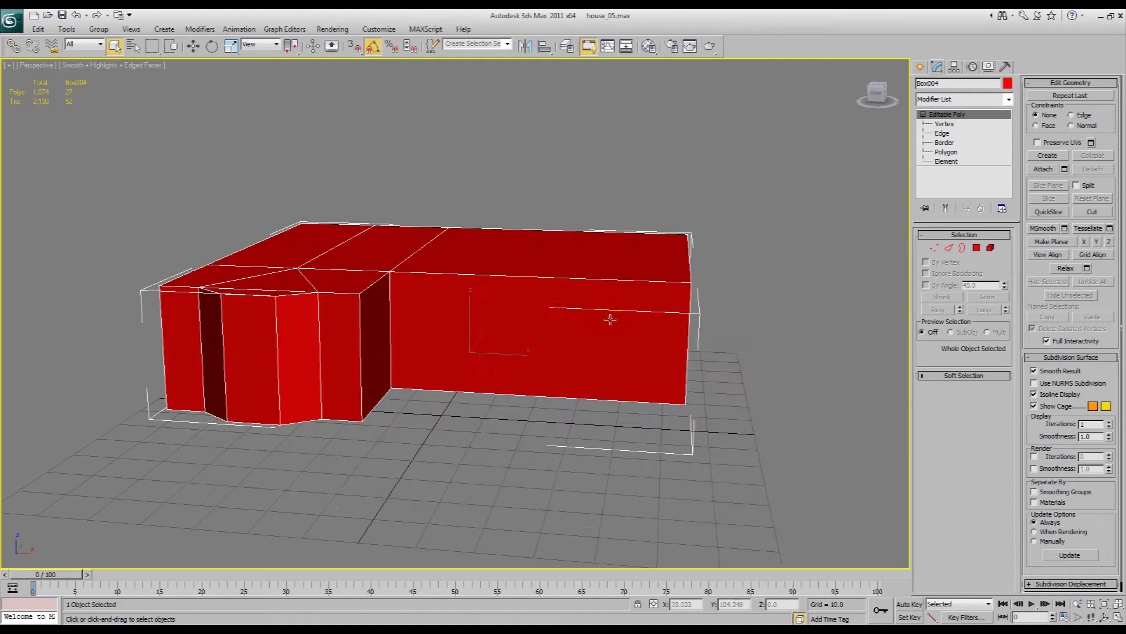
middle_click_drag(610, 319, 476, 311, "alt")
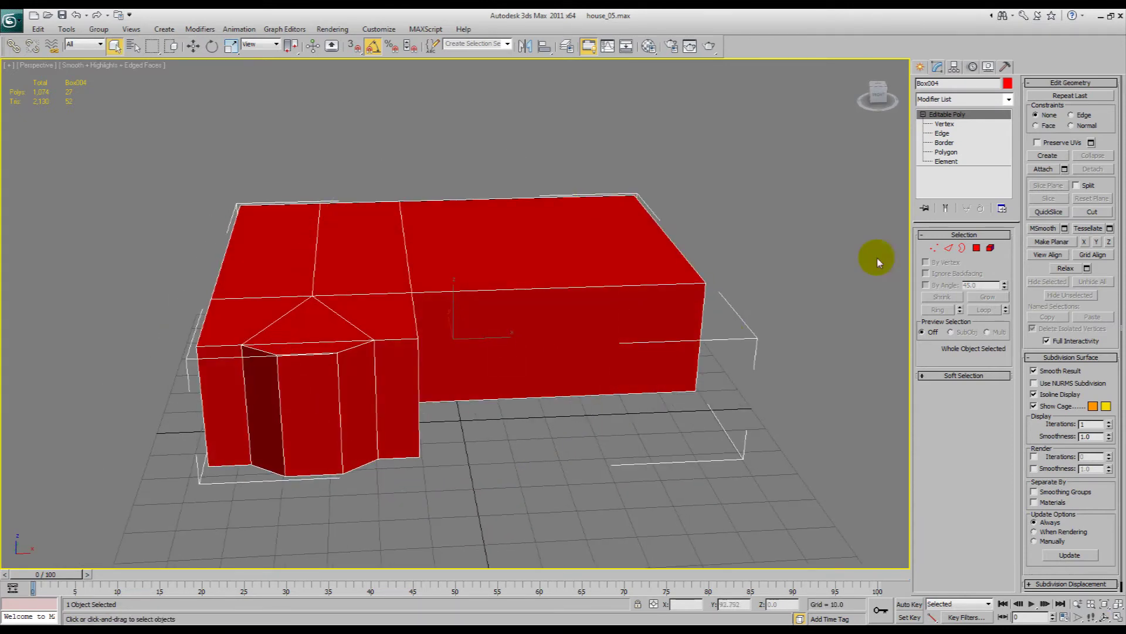
Step: Select all polygons of the box and change the object color to light grey
left_click(953, 153)
left_click_drag(776, 472, 167, 120)
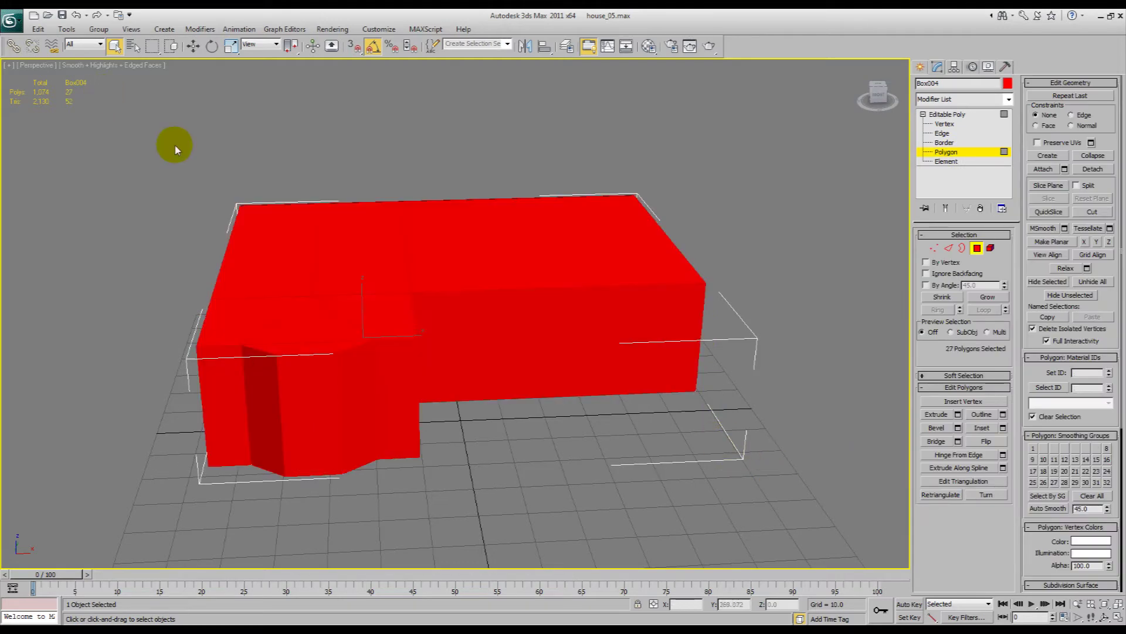
left_click(1007, 85)
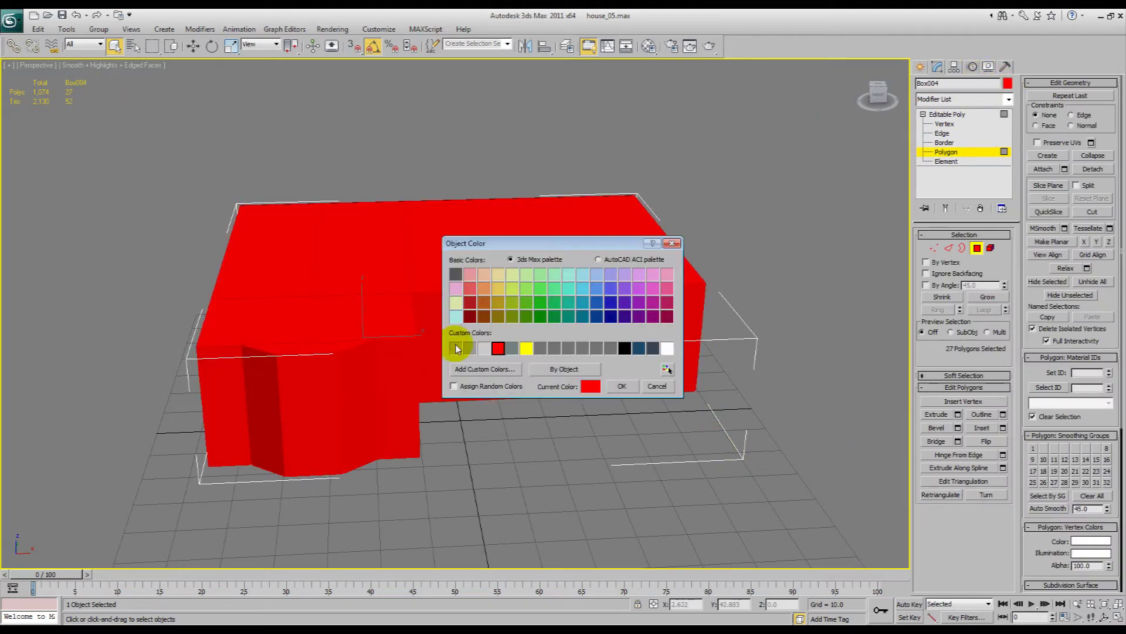
left_click(623, 386)
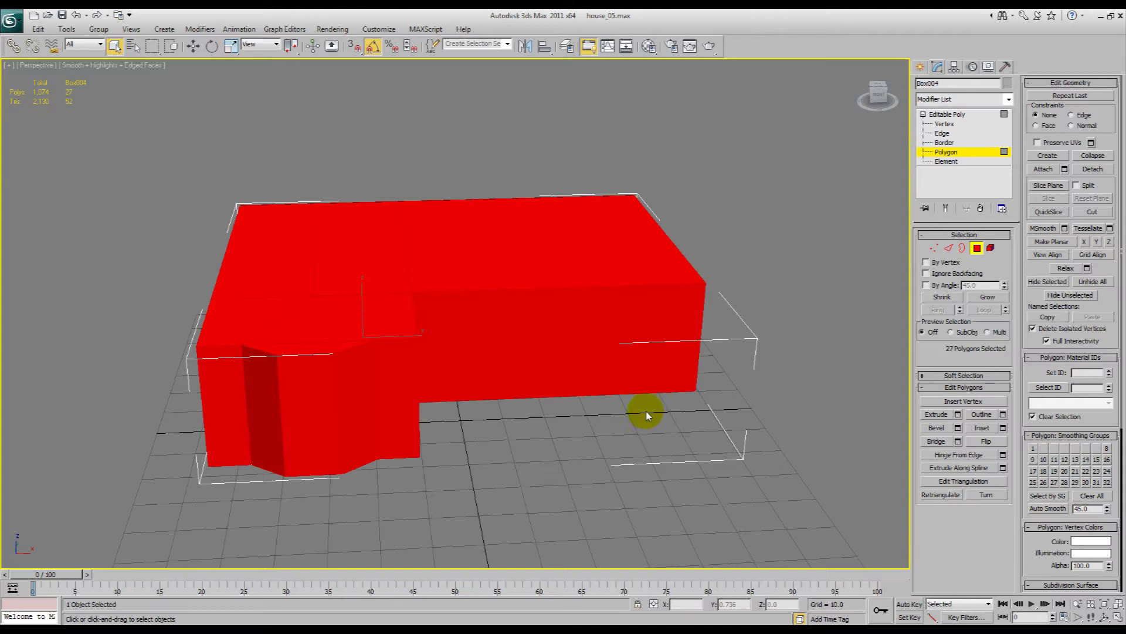
Step: Flip the normals of all selected polygons and clear the selection
left_click(986, 441)
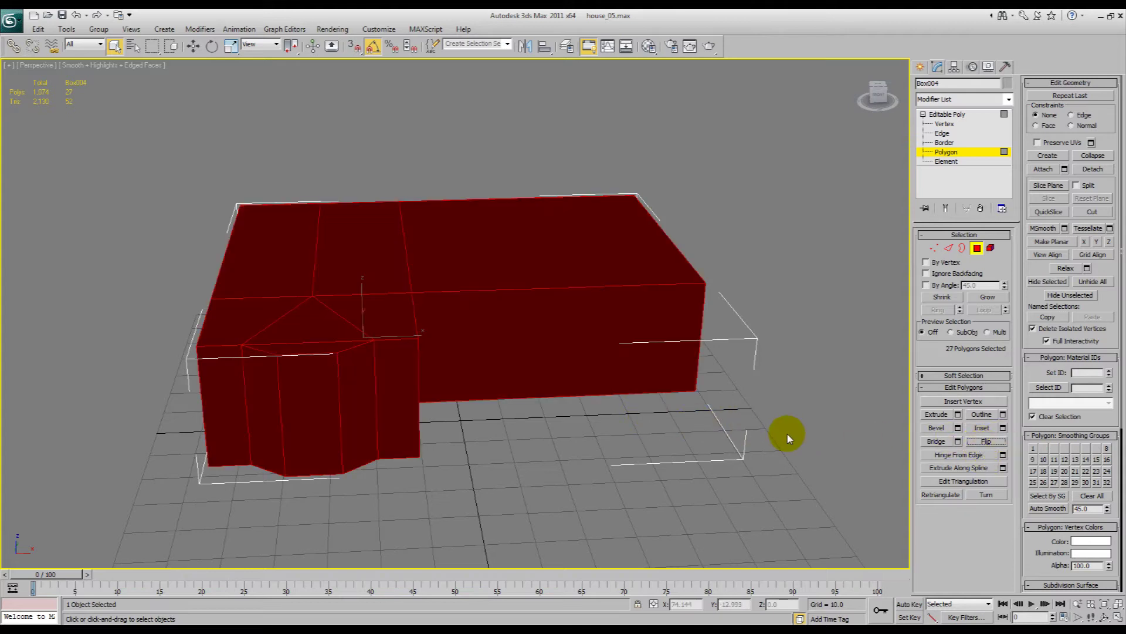
left_click(787, 433)
left_click(525, 345)
Step: Enable Backface Cull in the box's object properties
right_click(480, 314)
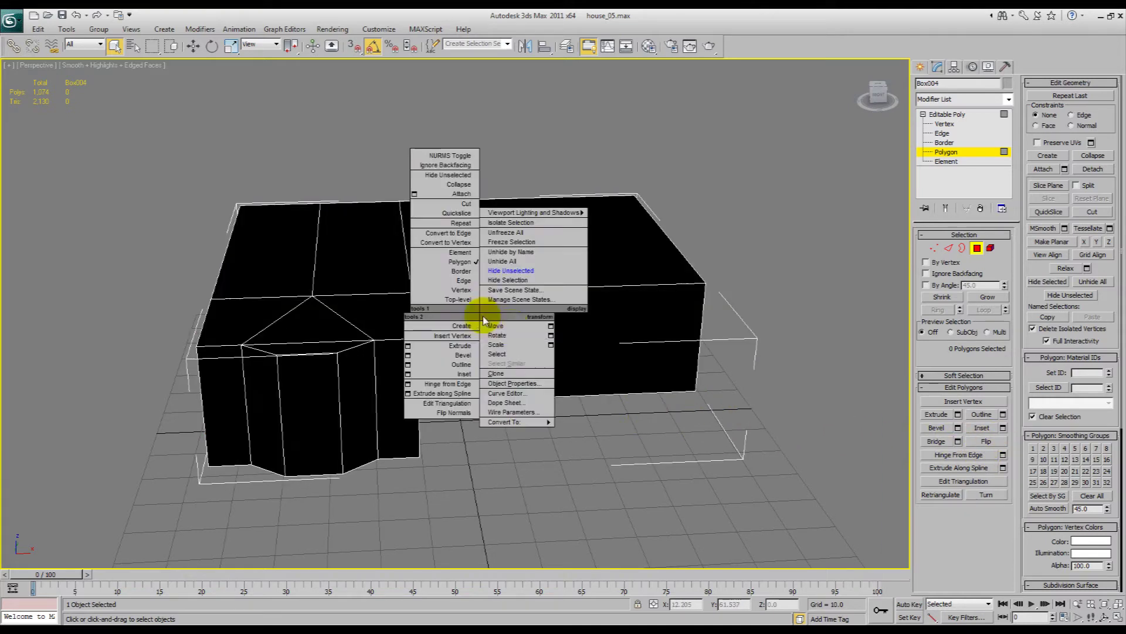
left_click(518, 385)
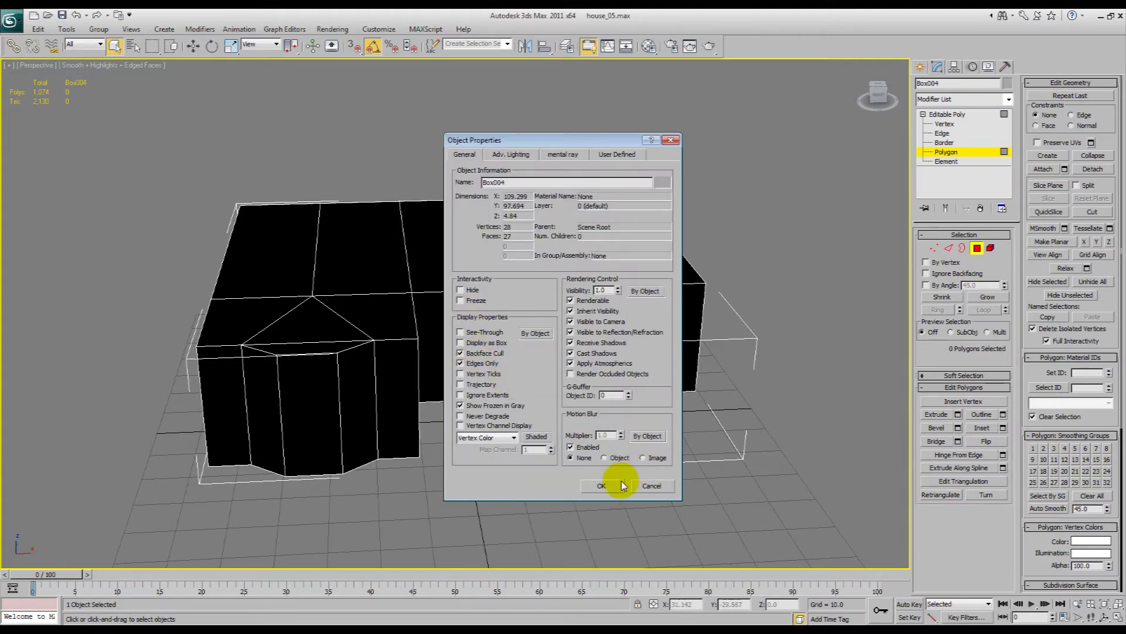
left_click(621, 483)
Step: Target Weld the floor's central vertex to the wing's inner corner, and the extra rear-edge vertex to the neighbouring vertex
key("ctrl+r")
left_click_drag(404, 346, 498, 349)
right_click(747, 255)
left_click(945, 125)
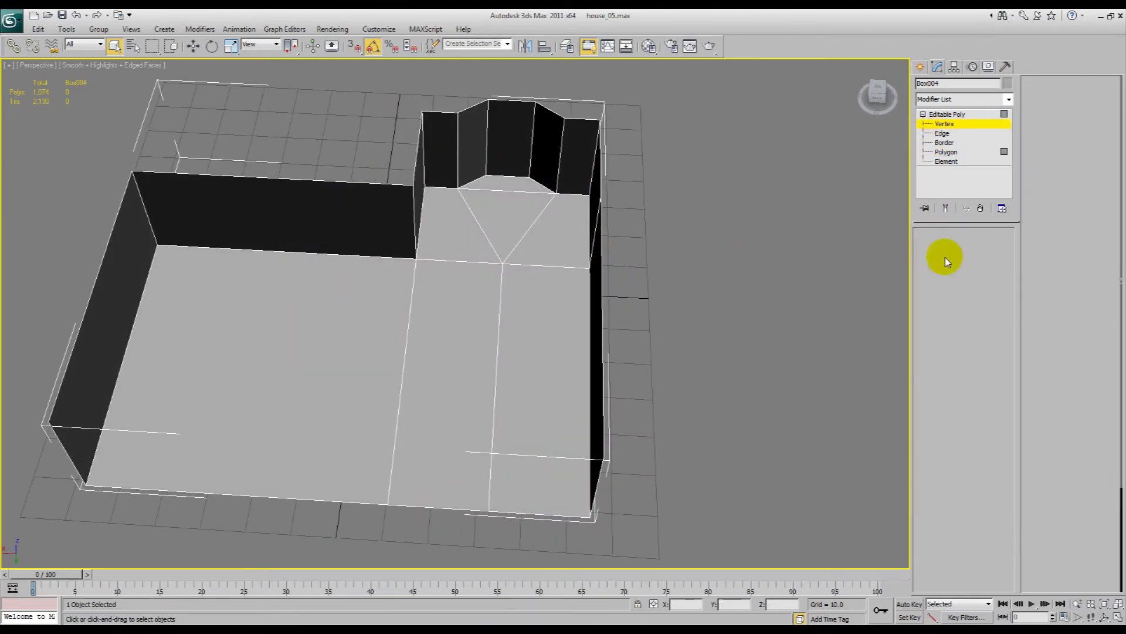
left_click(502, 262)
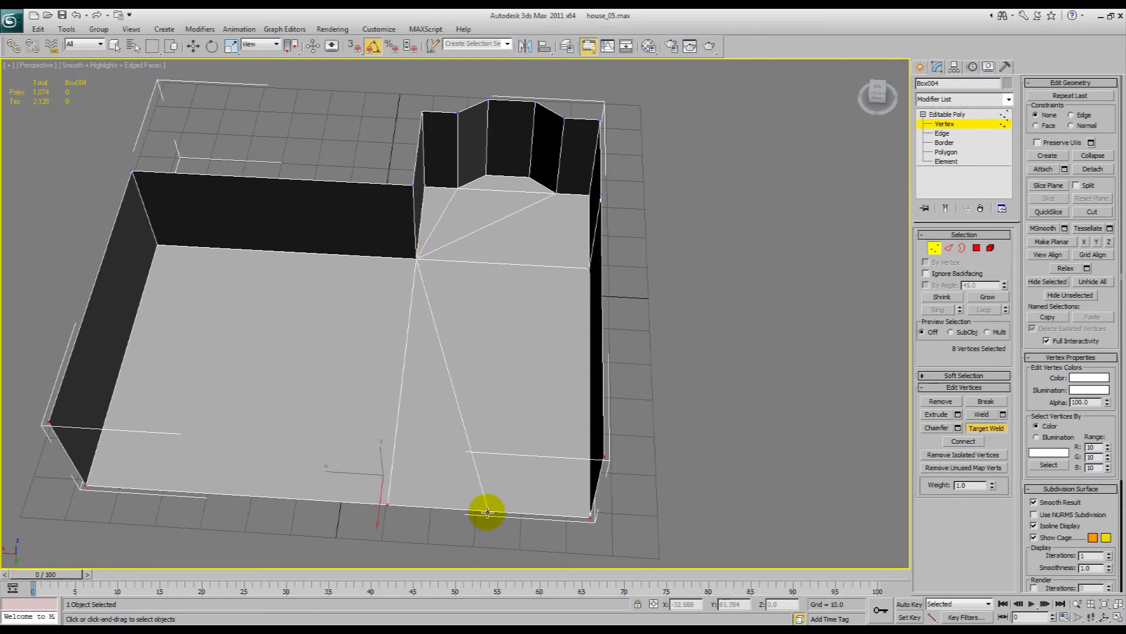
Step: Disable Backface Cull in the box's object properties
key("ctrl+r")
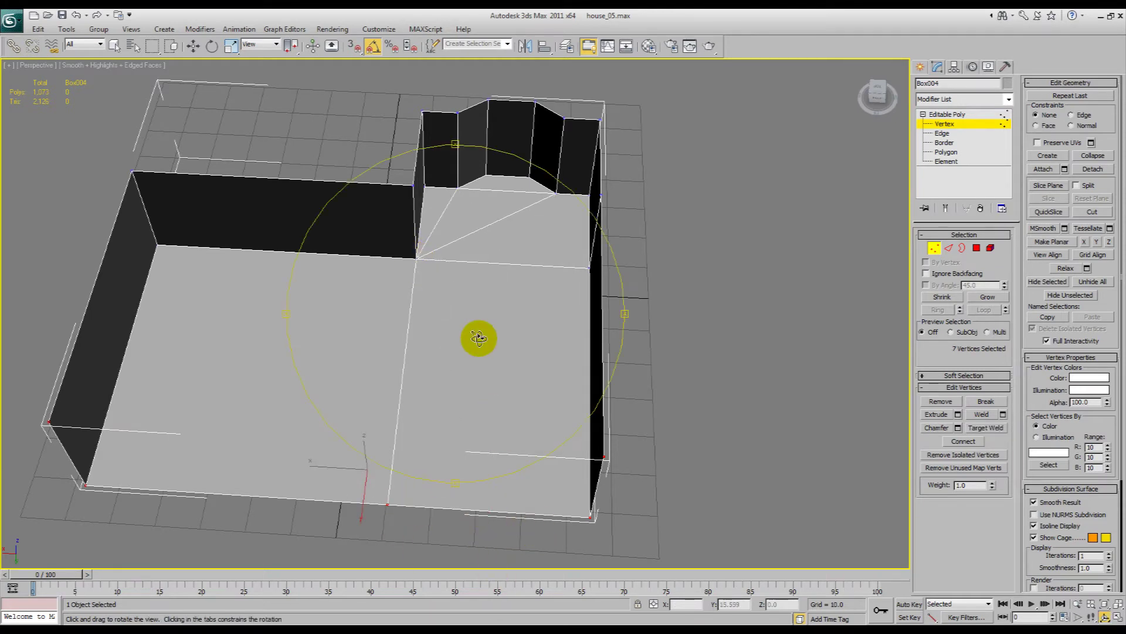
left_click_drag(545, 337, 477, 316)
left_click_drag(478, 255, 656, 318)
right_click(604, 284)
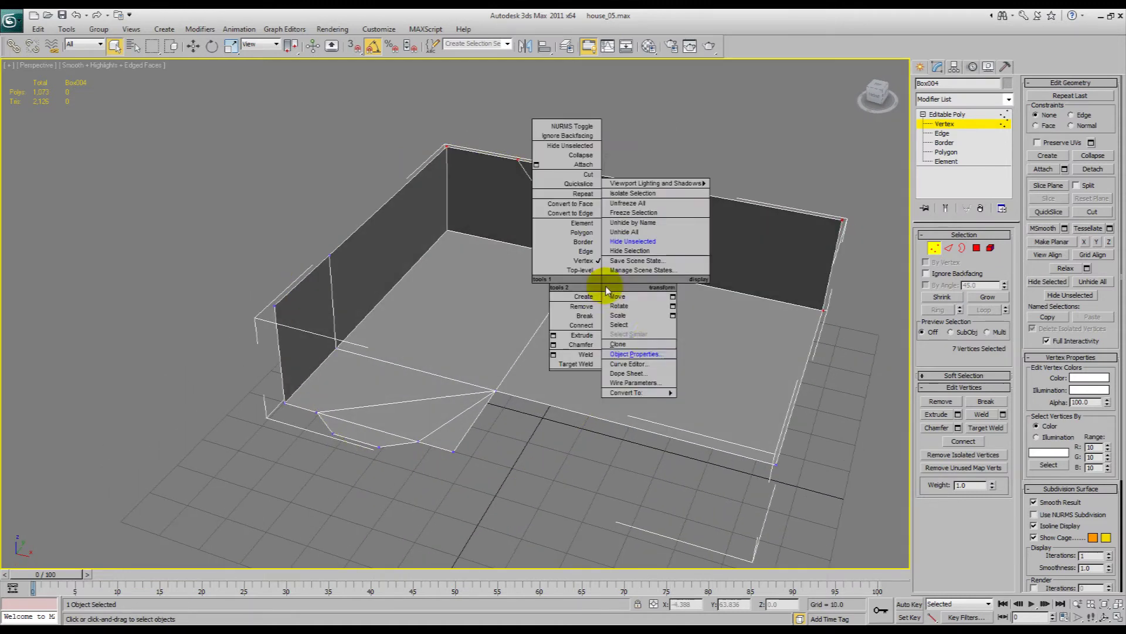
left_click(644, 354)
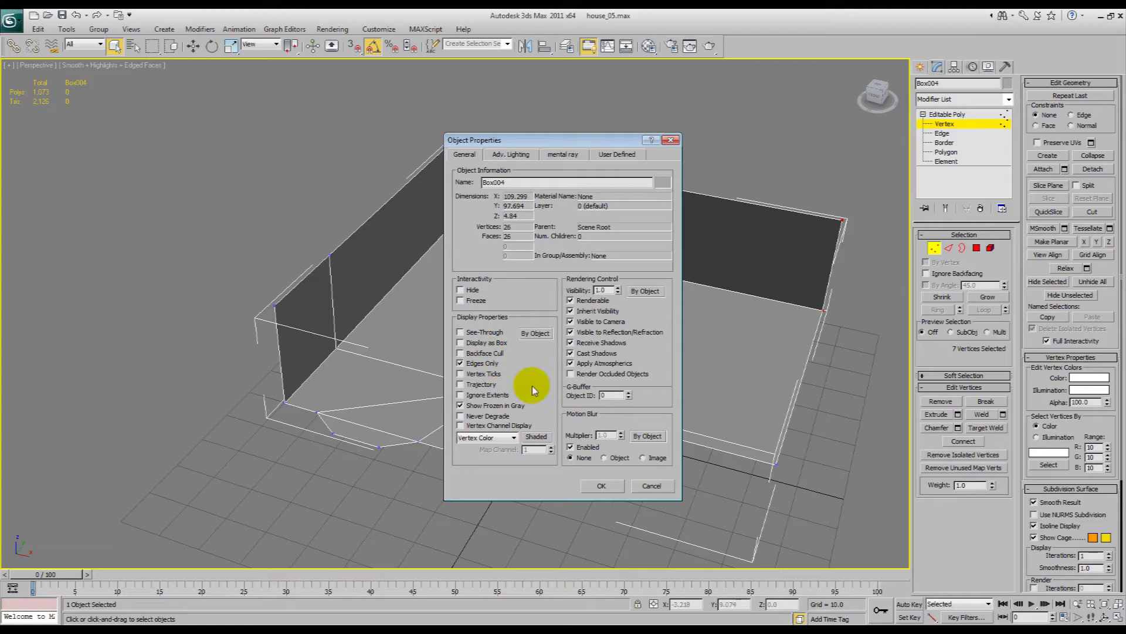
left_click(603, 486)
Step: Switch to wireframe and Target Weld the extra vertex on the ceiling's rear edge to the neighbouring vertex
key("F3")
key("ctrl+r")
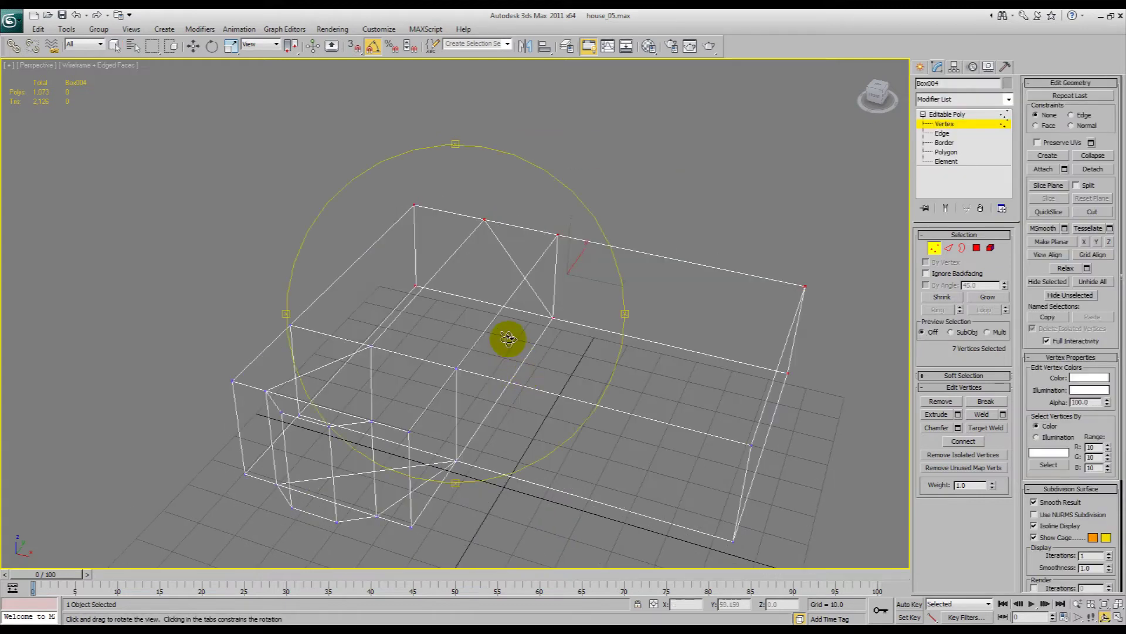
left_click_drag(508, 337, 538, 350)
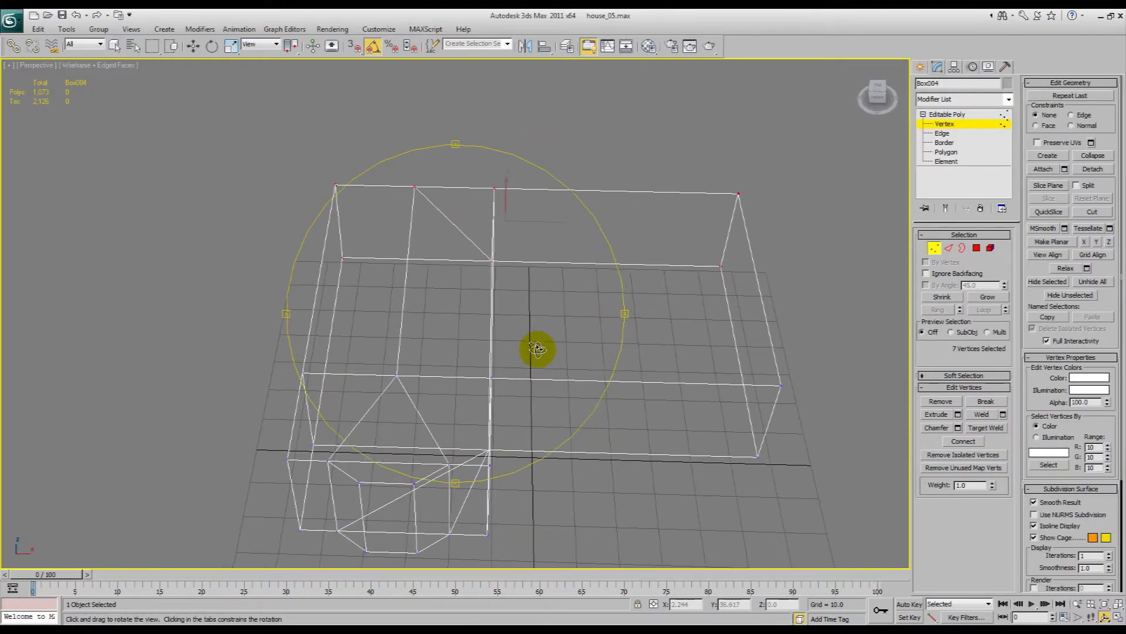
right_click(591, 333)
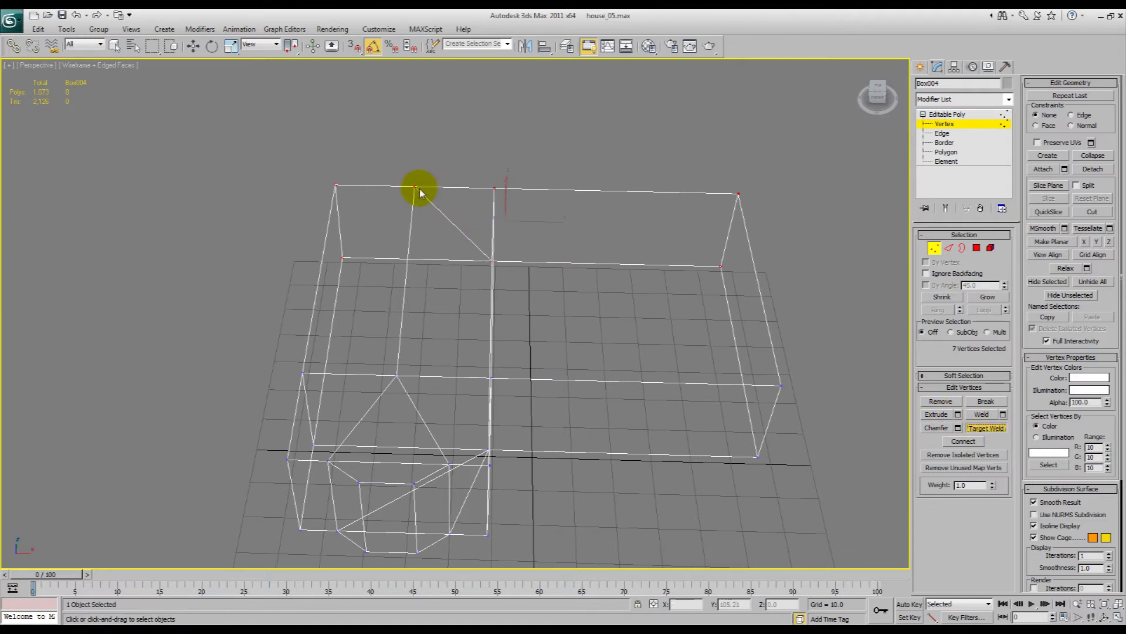
left_click(494, 187)
Step: Target Weld the ceiling's central vertex behind the bay window to the wing's upper inner corner
key("ctrl+r")
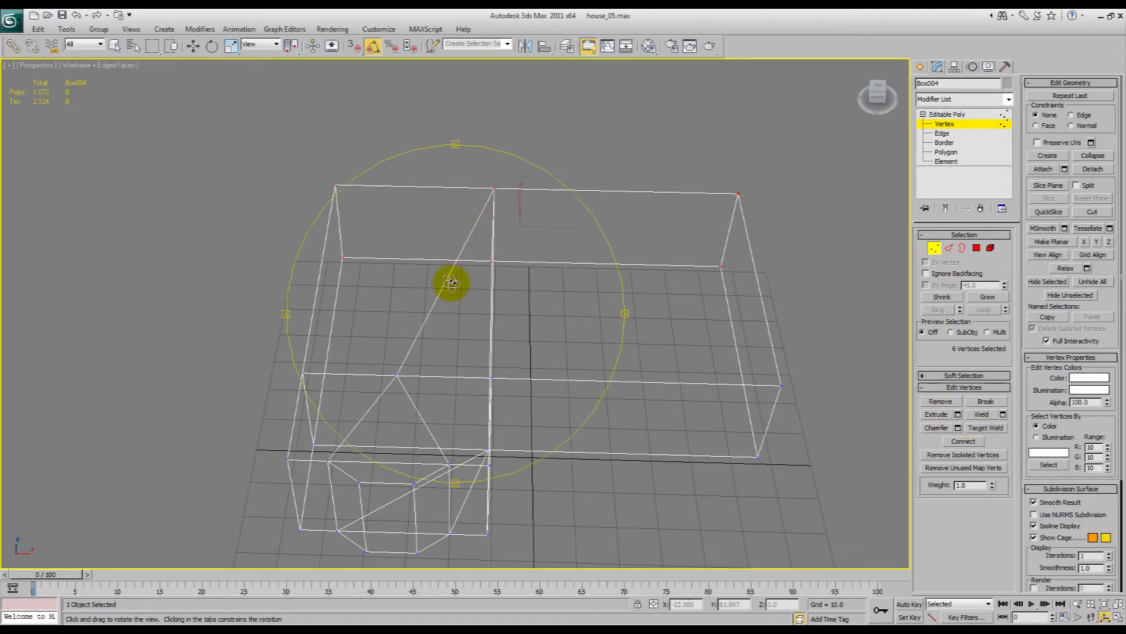
left_click_drag(455, 276, 467, 385)
right_click(468, 385)
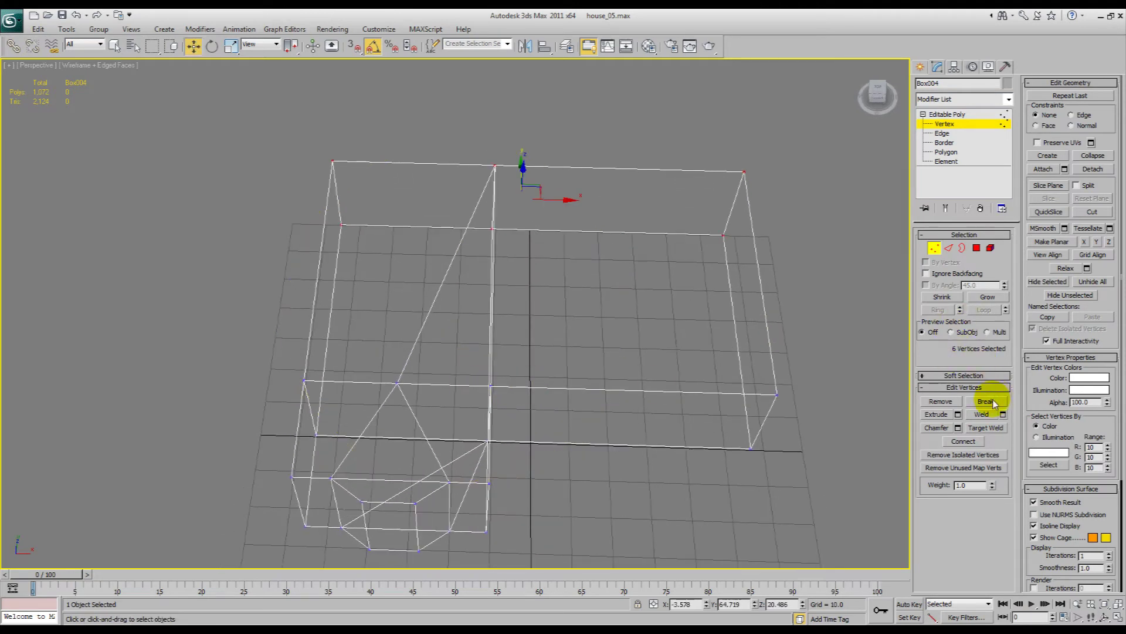
left_click(986, 427)
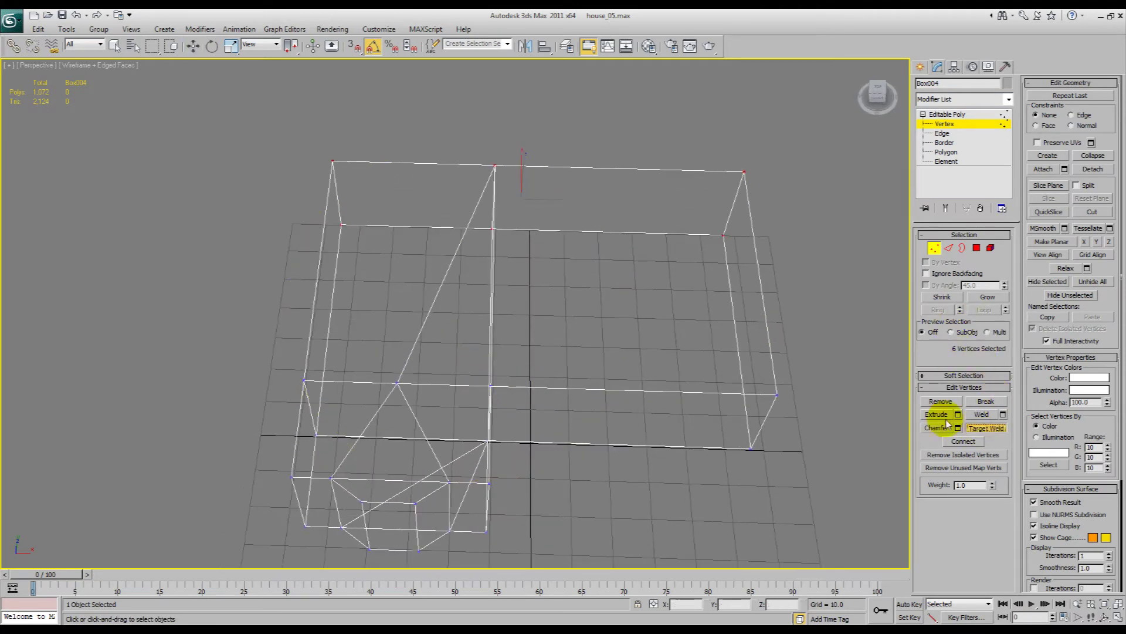
left_click(496, 389)
Step: Target Weld the extra upper and lower vertices on the wing's outer side wall to its front corners and display the box shaded
key("ctrl+r")
left_click_drag(500, 390, 674, 326)
right_click(674, 327)
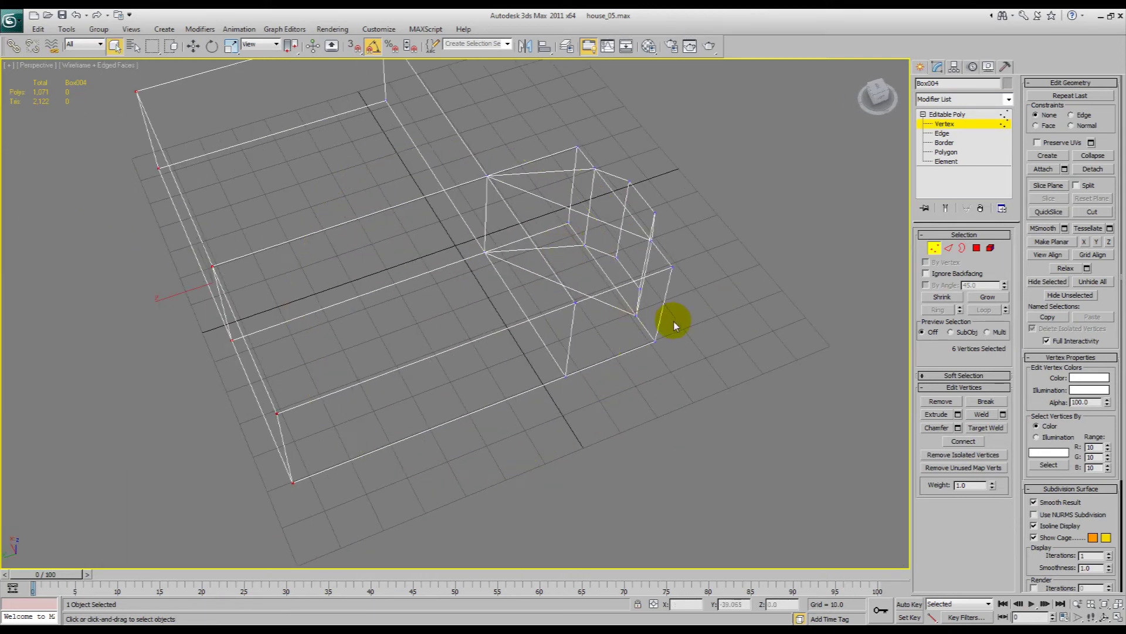
left_click(984, 378)
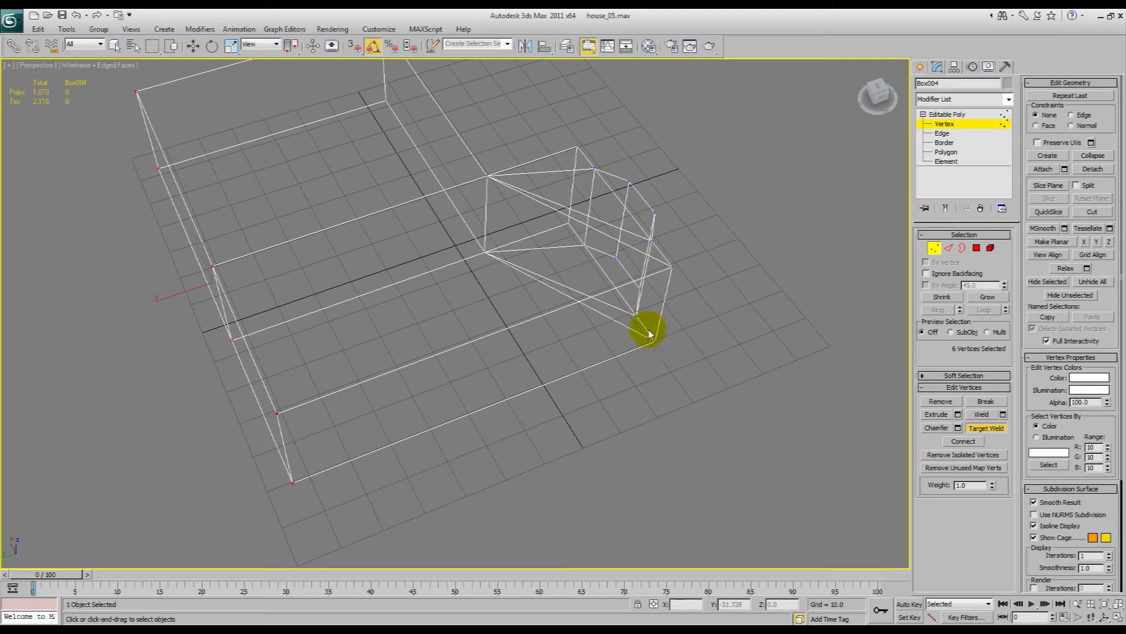
key("ctrl+r")
mouse_move(650, 334)
left_mouse_down()
mouse_move(641, 279)
mouse_move(656, 284)
mouse_move(618, 287)
mouse_move(671, 264)
mouse_move(467, 244)
mouse_move(555, 292)
mouse_move(852, 236)
left_mouse_up()
key("F3")
right_click(852, 236)
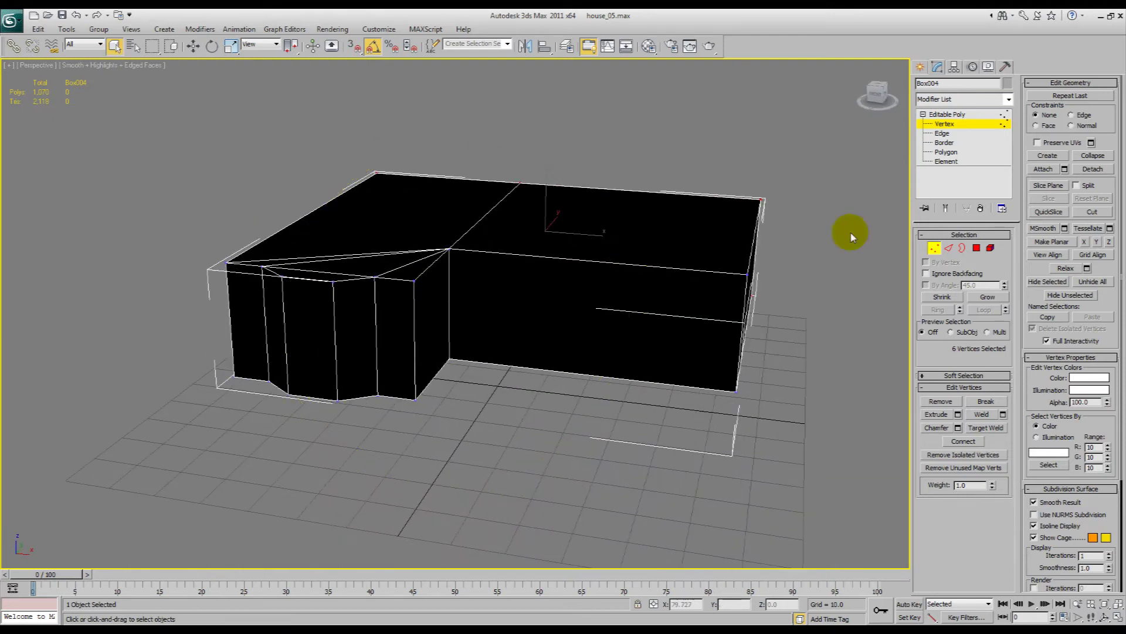
Step: Leave vertex editing on the interior box and unhide all objects in the scene
left_click(965, 116)
right_click(844, 148)
left_click(868, 94)
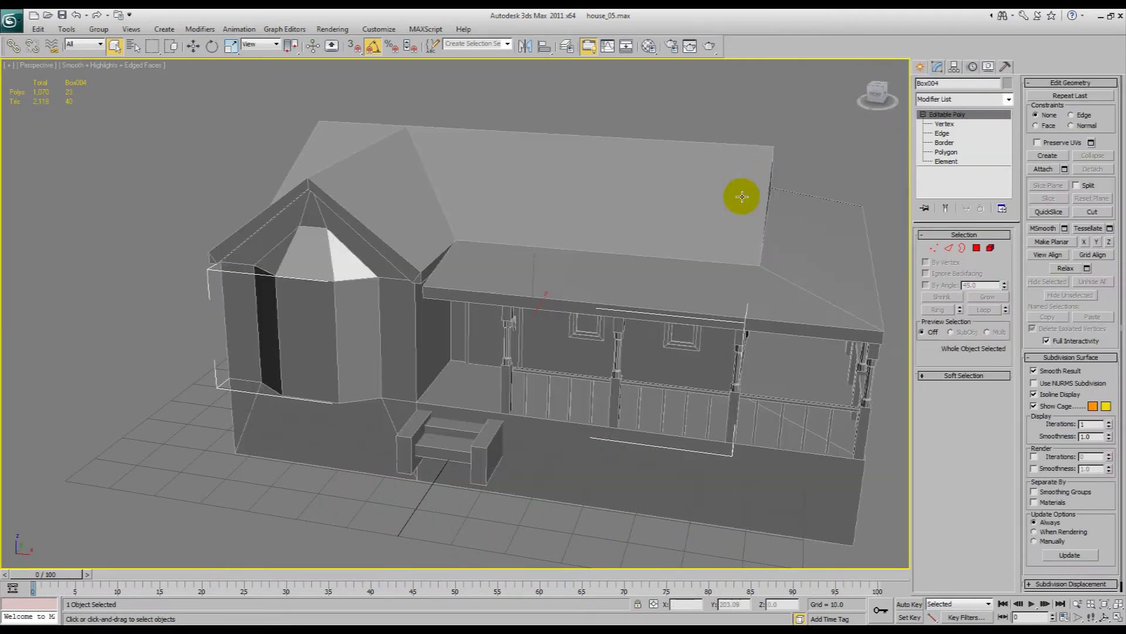
Step: Temporarily hide the exterior house, the interior box and the front door frame one after another
left_click(665, 168)
right_click(659, 172)
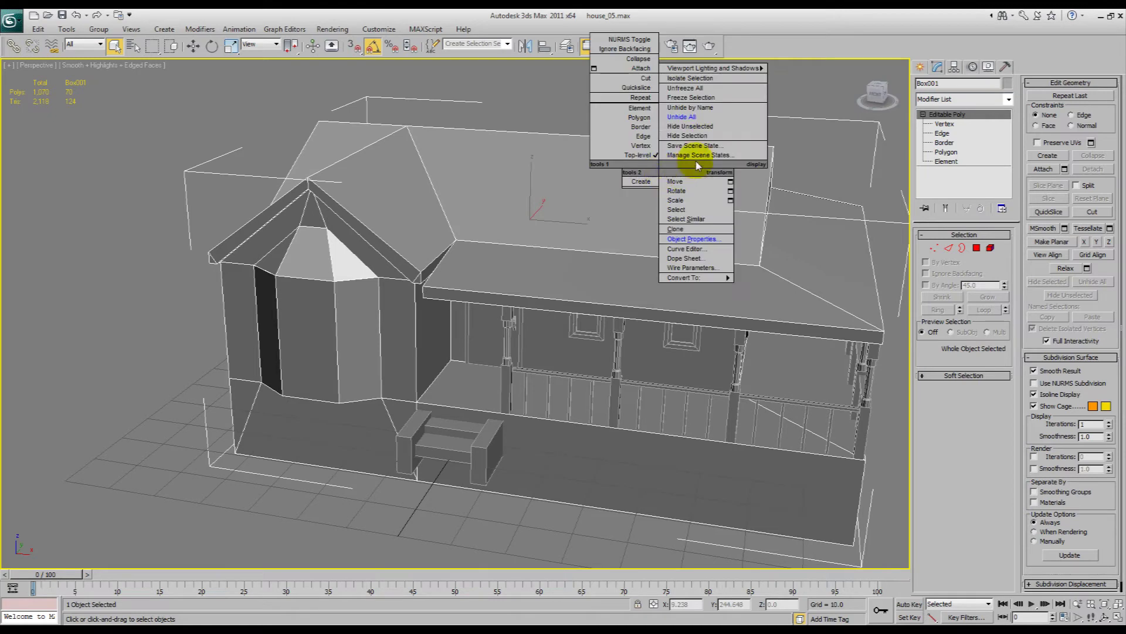
left_click(698, 136)
left_click(591, 236)
right_click(590, 235)
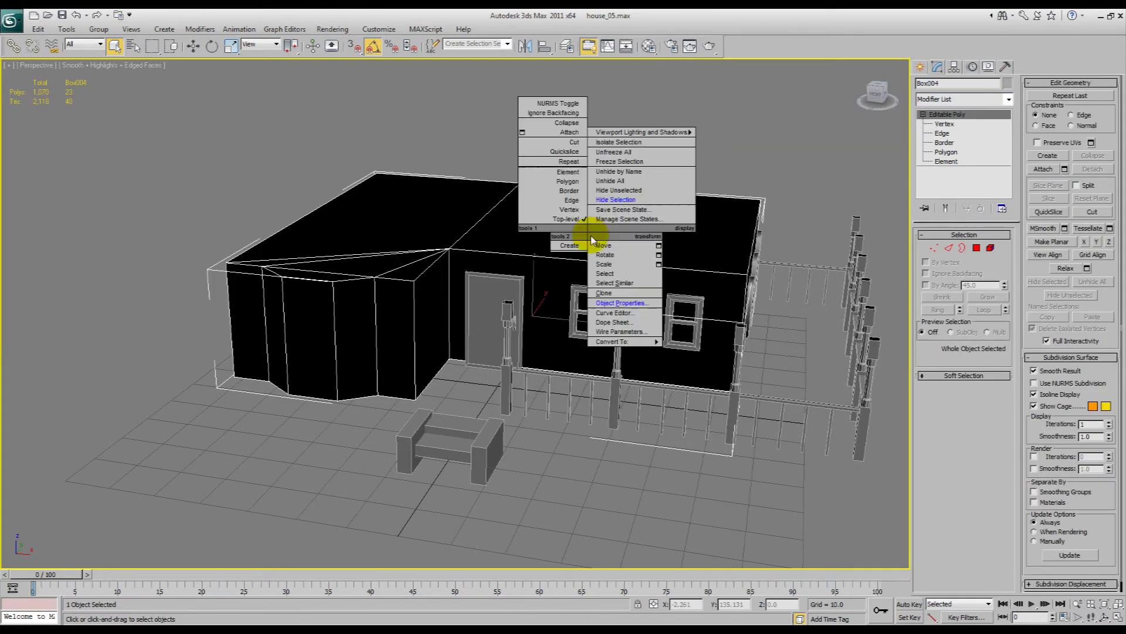
left_click(641, 204)
left_click(499, 274)
right_click(499, 274)
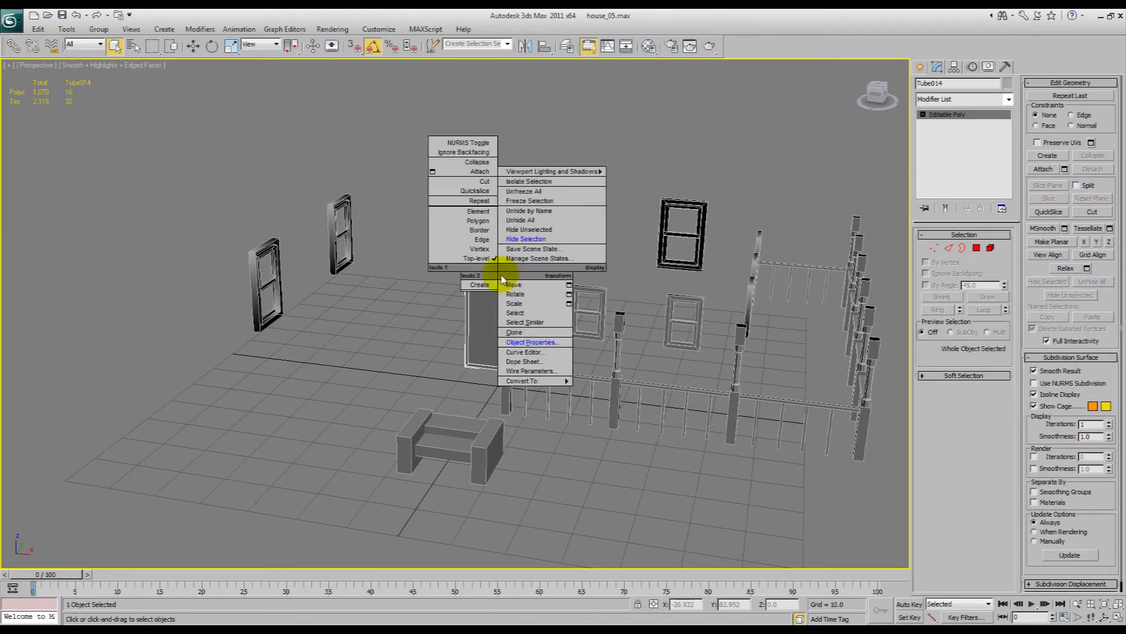
left_click(534, 238)
Step: Select all the remaining windows, railings and steps, unhide everything, and hide just those selected objects
key("ctrl+a")
right_click(654, 276)
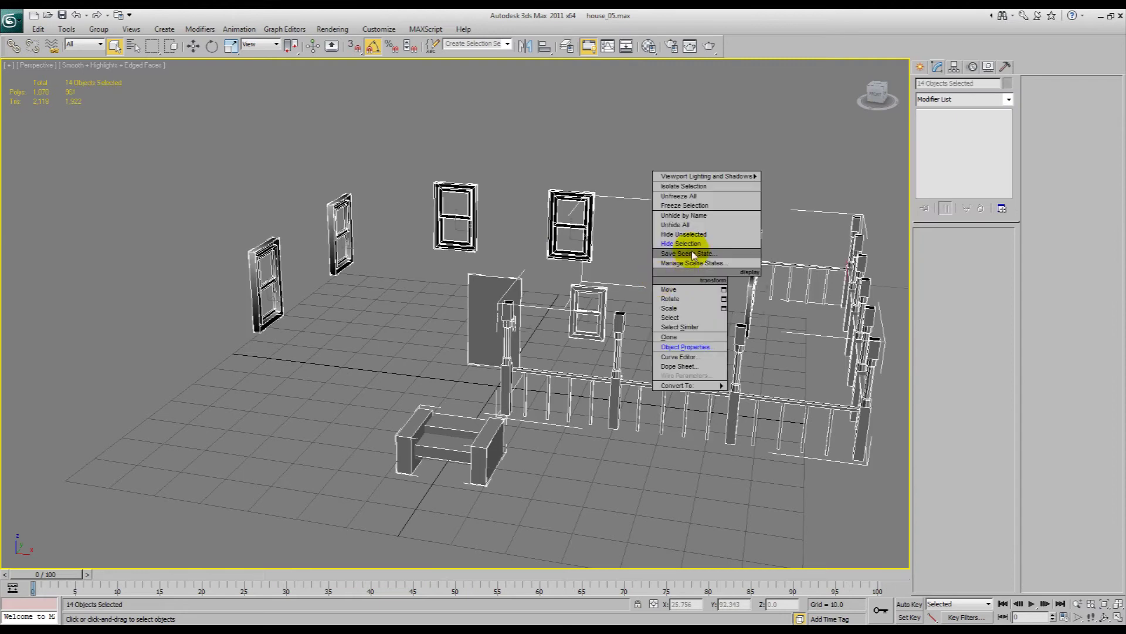
left_click(690, 226)
right_click(675, 234)
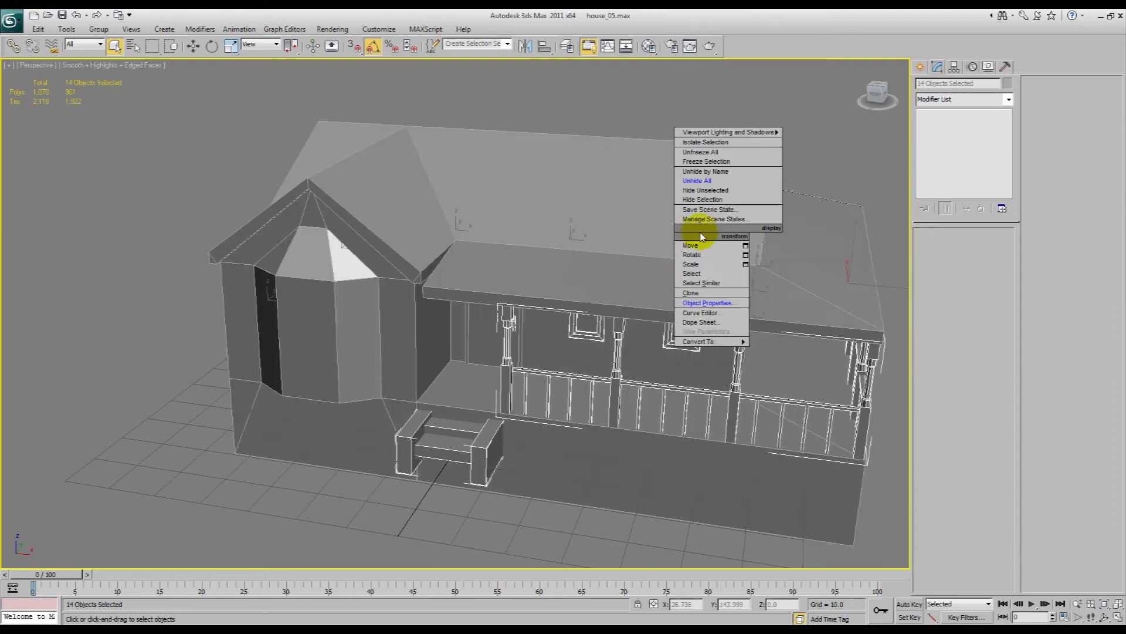
left_click(713, 202)
Step: Select the interior box in a wireframe front view and rename it Interior
middle_click_drag(581, 280, 558, 287, "alt")
key("f")
key("z")
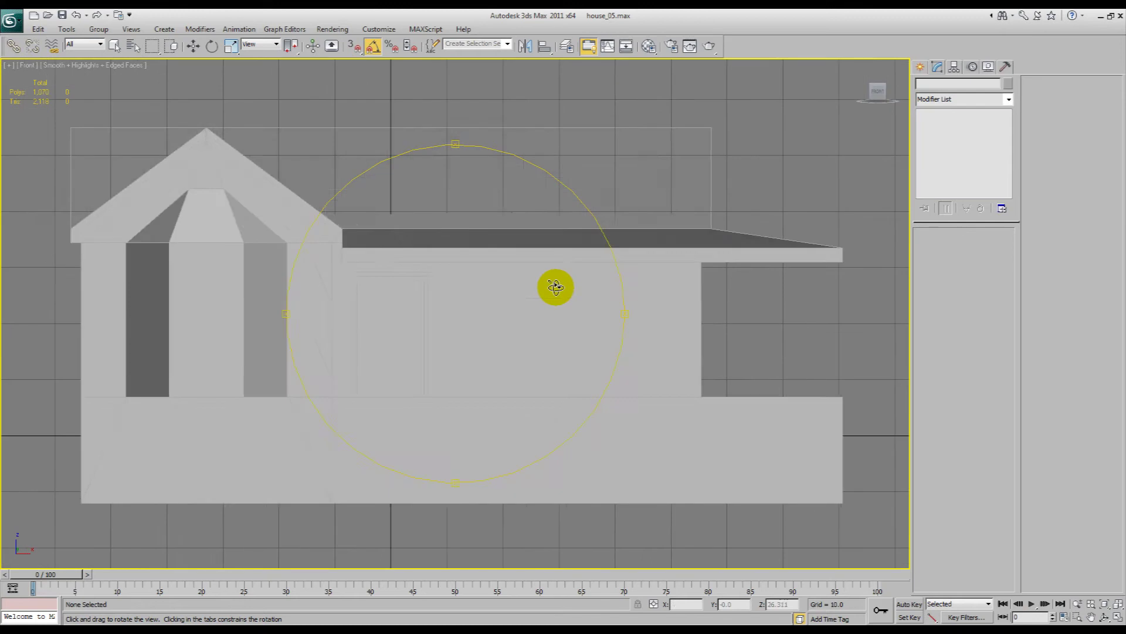
key("F3")
scroll(387, 312, "up", 2)
scroll(404, 308, "down", 4)
scroll(407, 297, "up", 5)
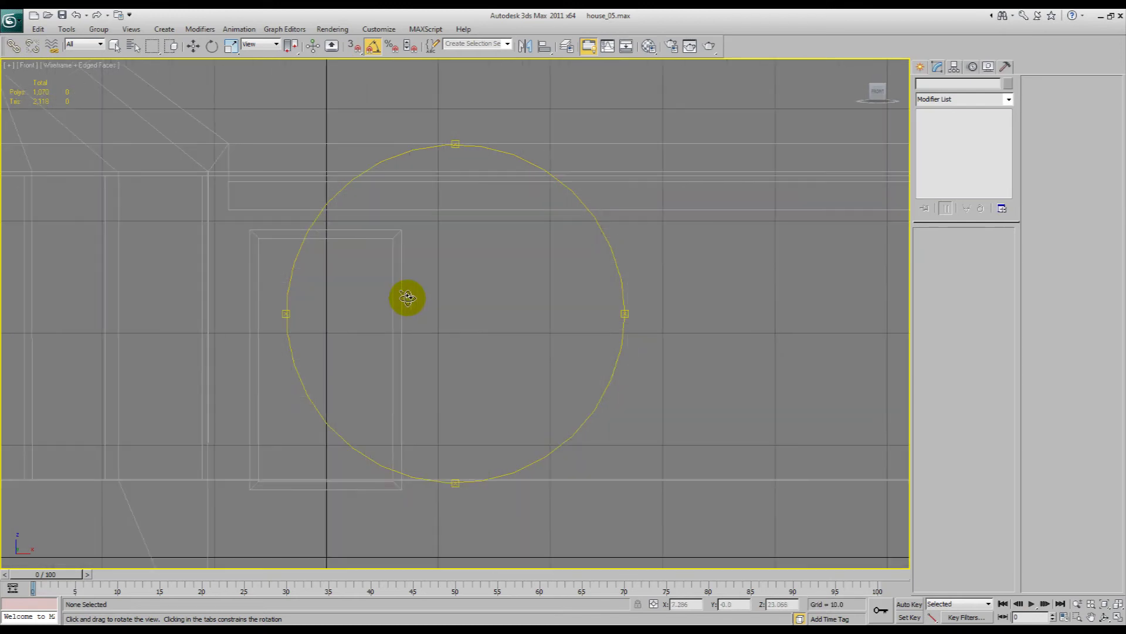
right_click(407, 283)
left_click(335, 176)
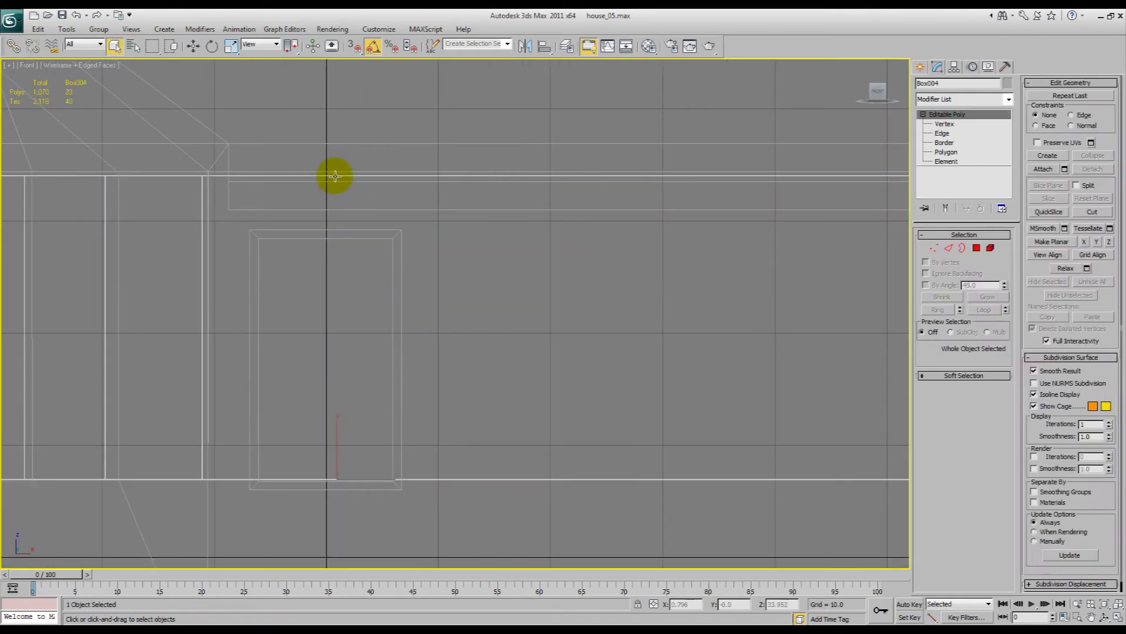
double_click(948, 83)
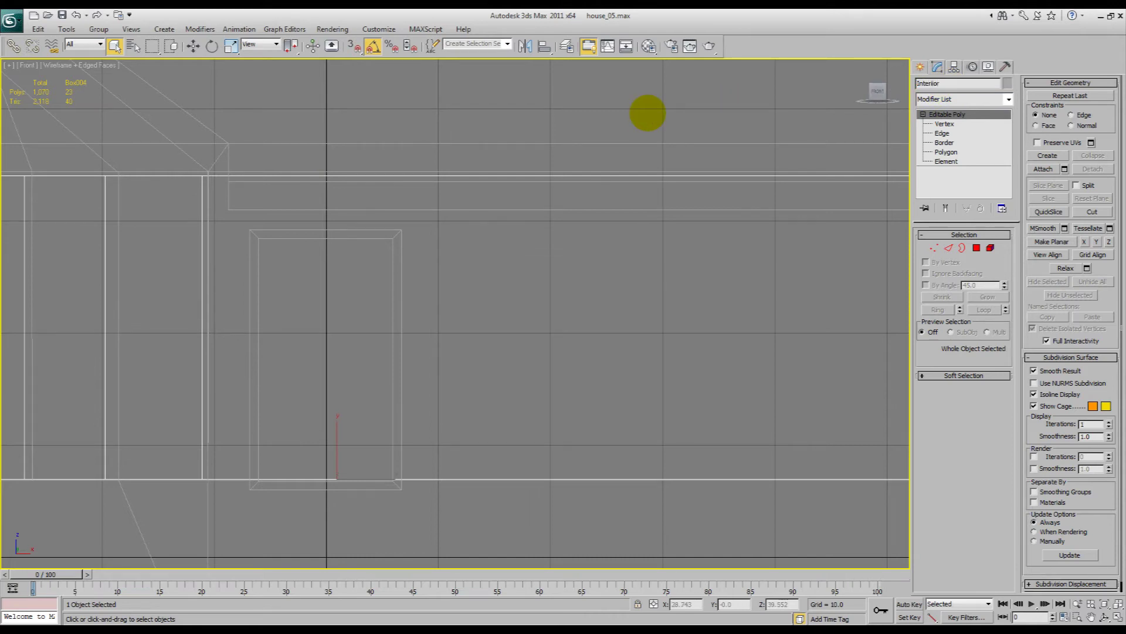
Step: Leave edge editing on the Interior object and hide the exterior house object
middle_click_drag(394, 247, 535, 152)
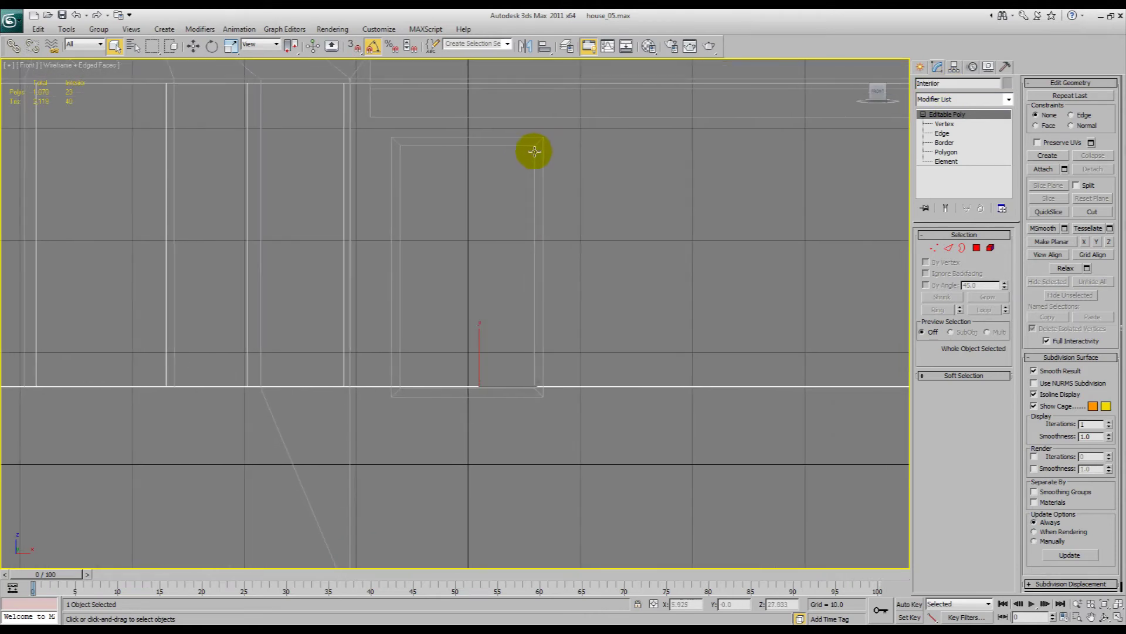
scroll(535, 153, "down", 2)
scroll(502, 202, "up", 1)
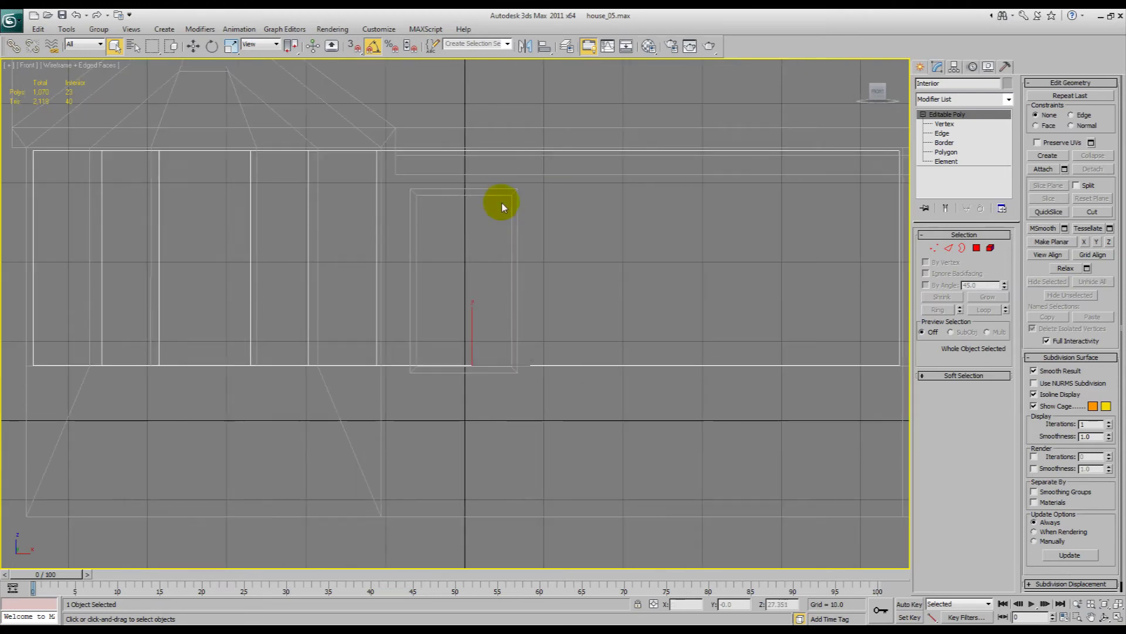
left_click(942, 133)
key("F3")
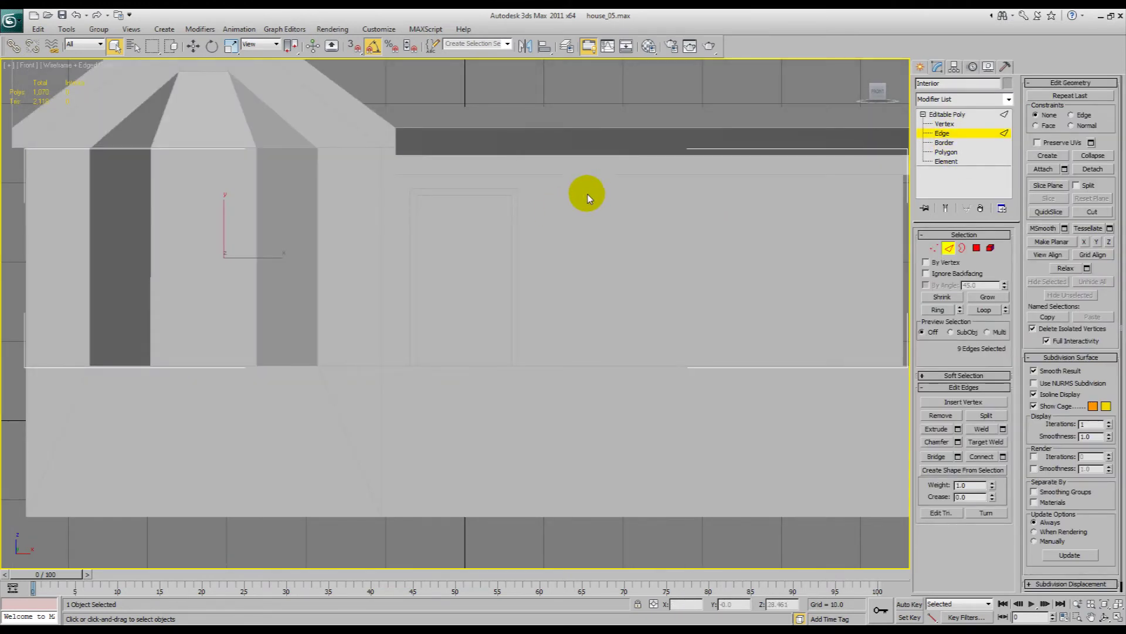
right_click(596, 164)
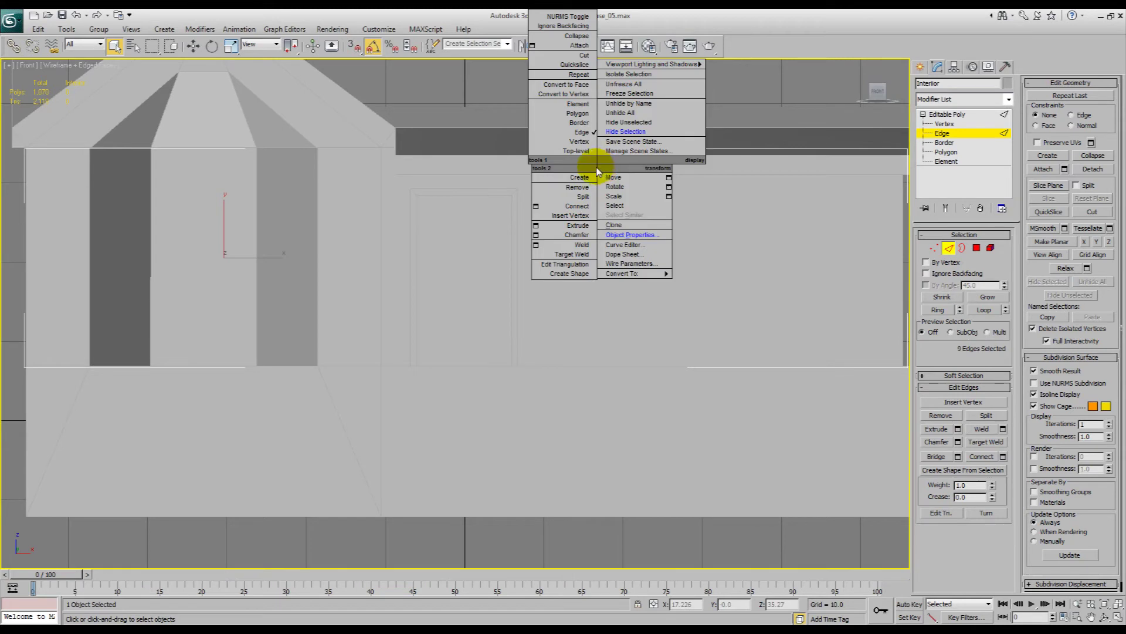
left_click(946, 122)
left_click(947, 115)
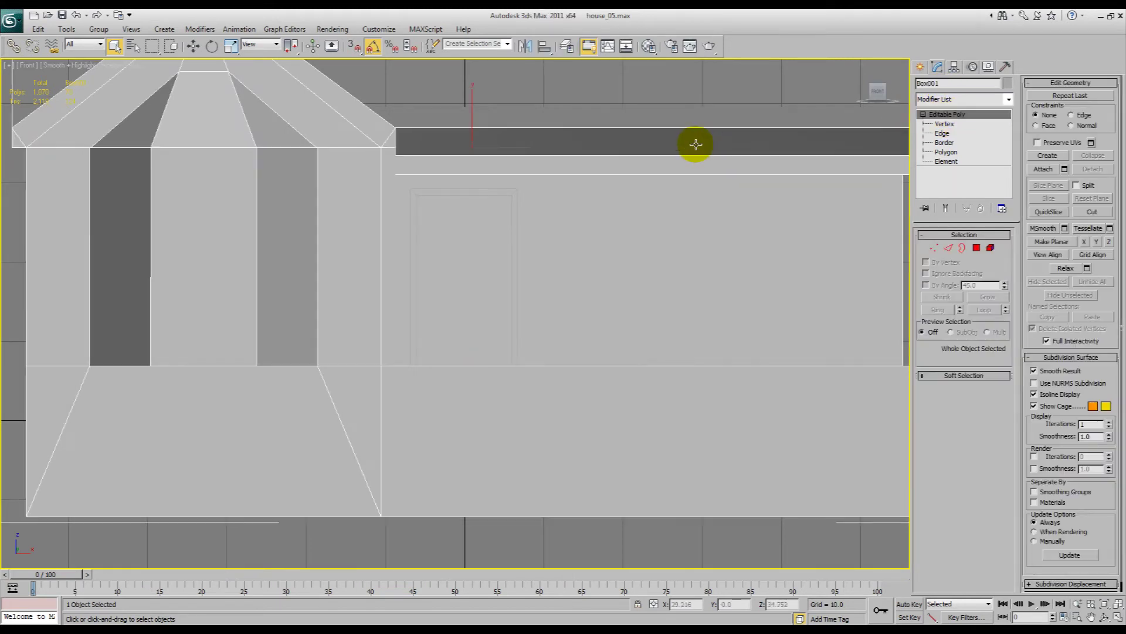
right_click(696, 145)
left_click(672, 113)
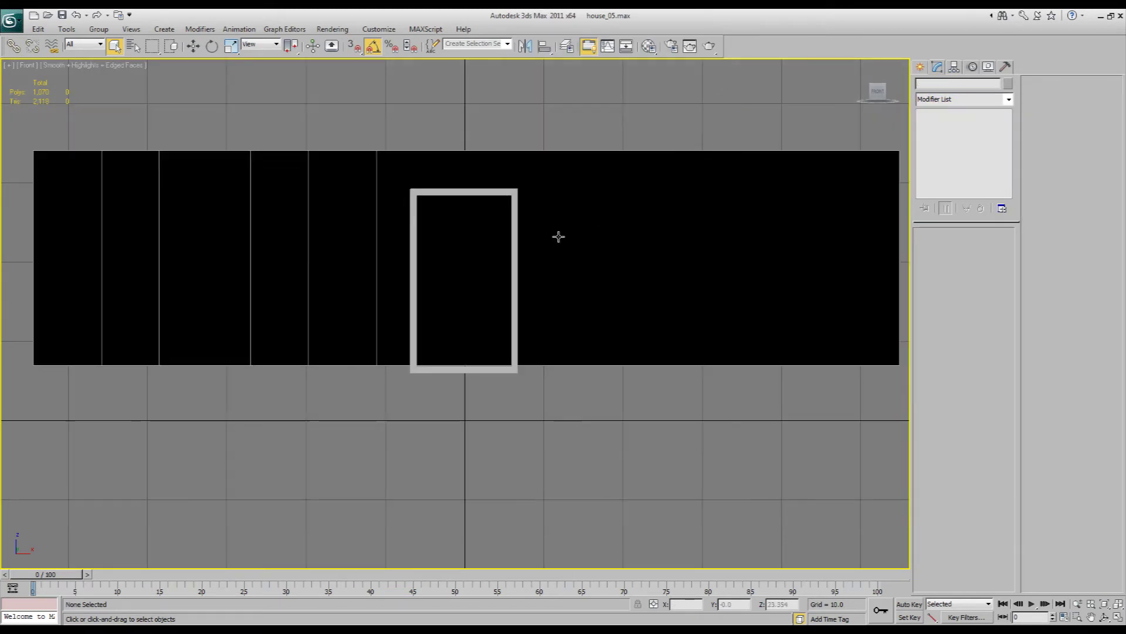
Step: Select the Interior object in the perspective view and flip the normals of all its polygons
left_click(483, 243)
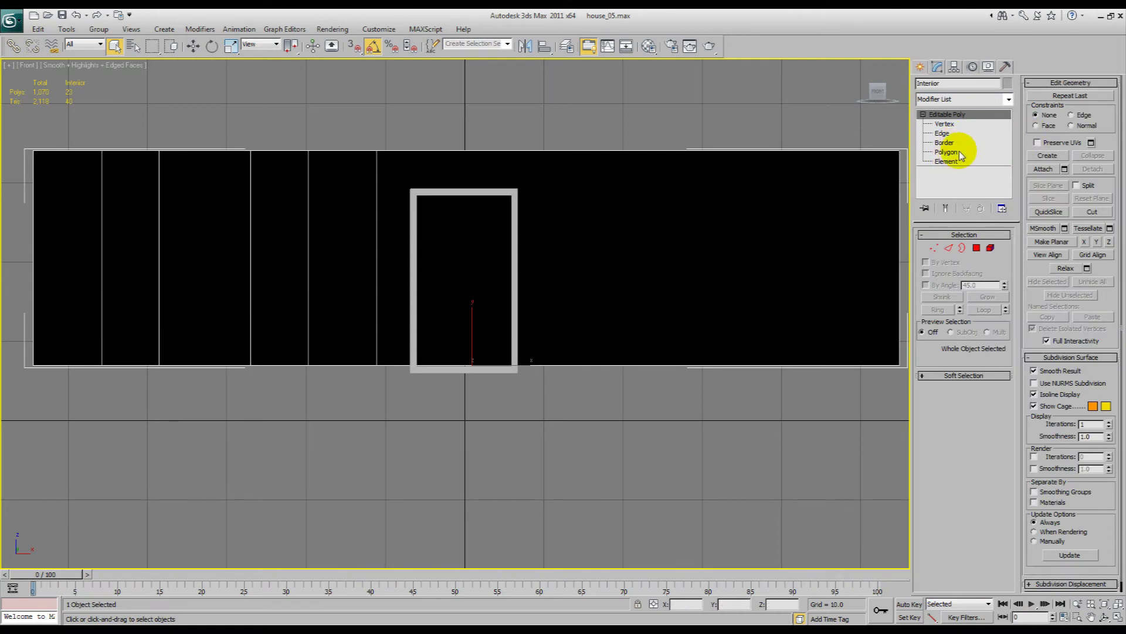
key("p")
key("z")
key("ctrl+r")
left_click_drag(478, 276, 506, 302)
scroll(509, 306, "up", 4)
scroll(518, 294, "up", 3)
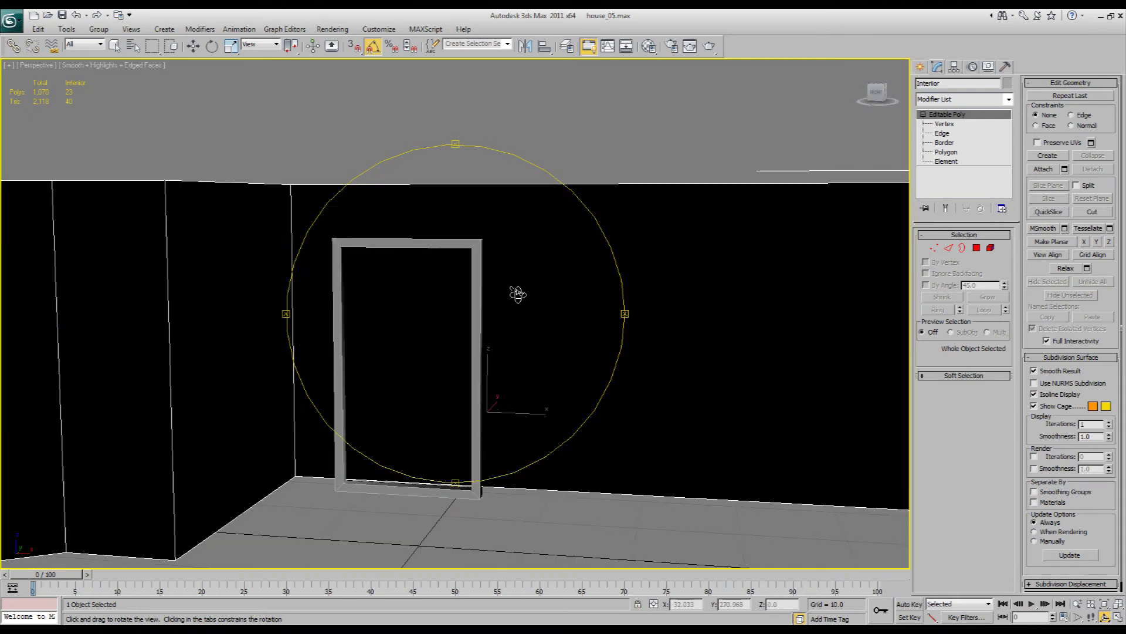
right_click(514, 284)
key("F3")
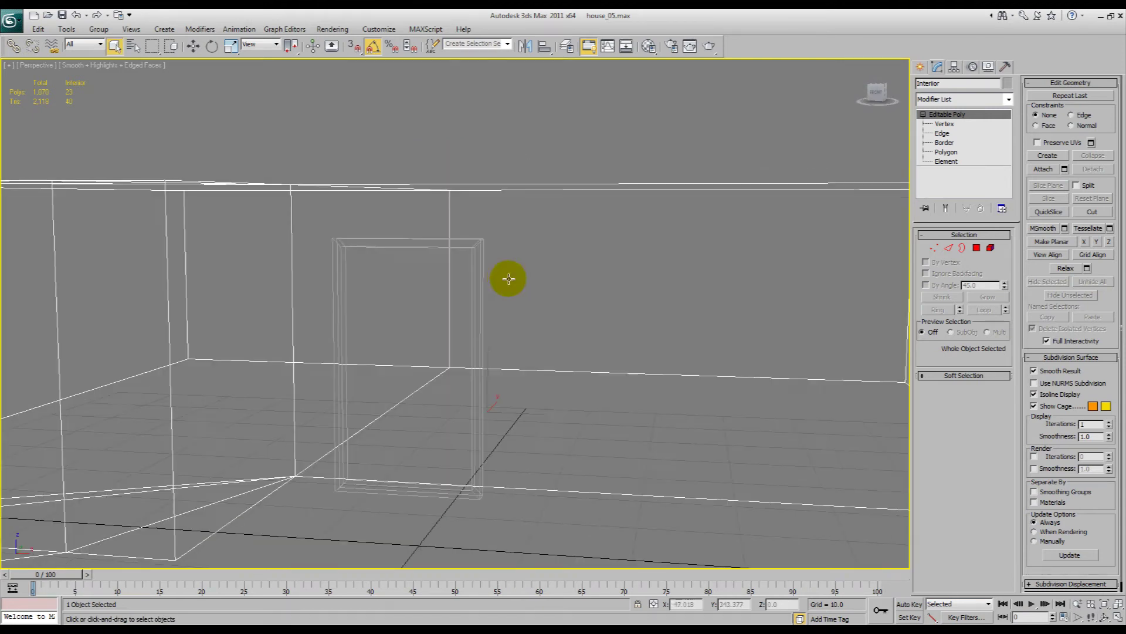
left_click(946, 152)
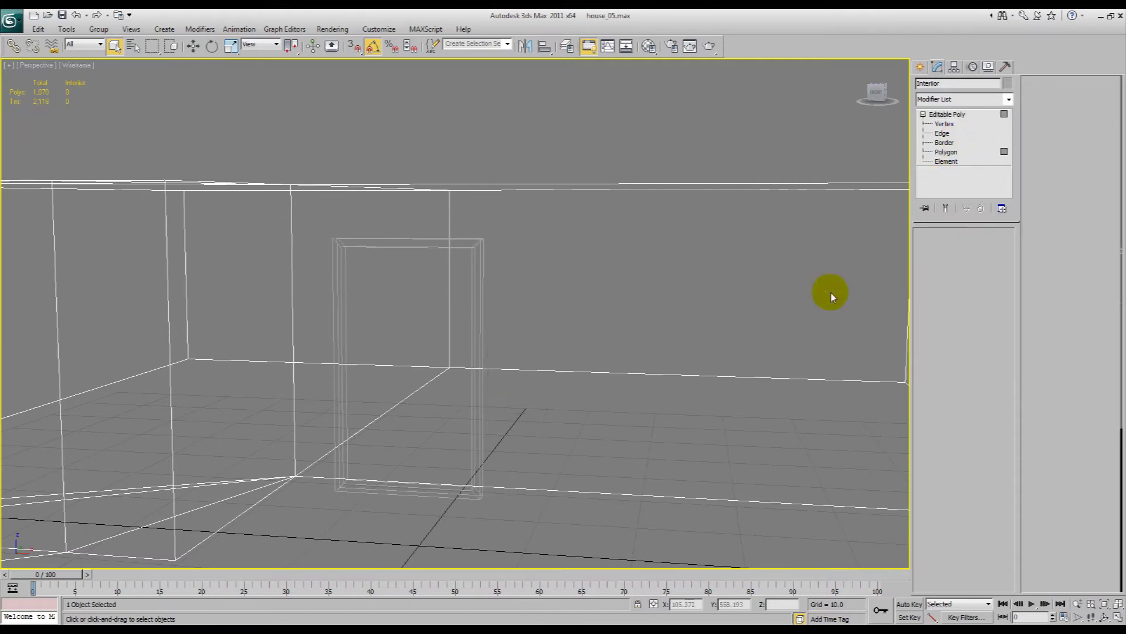
key("ctrl+a")
left_click(987, 441)
left_click(602, 154)
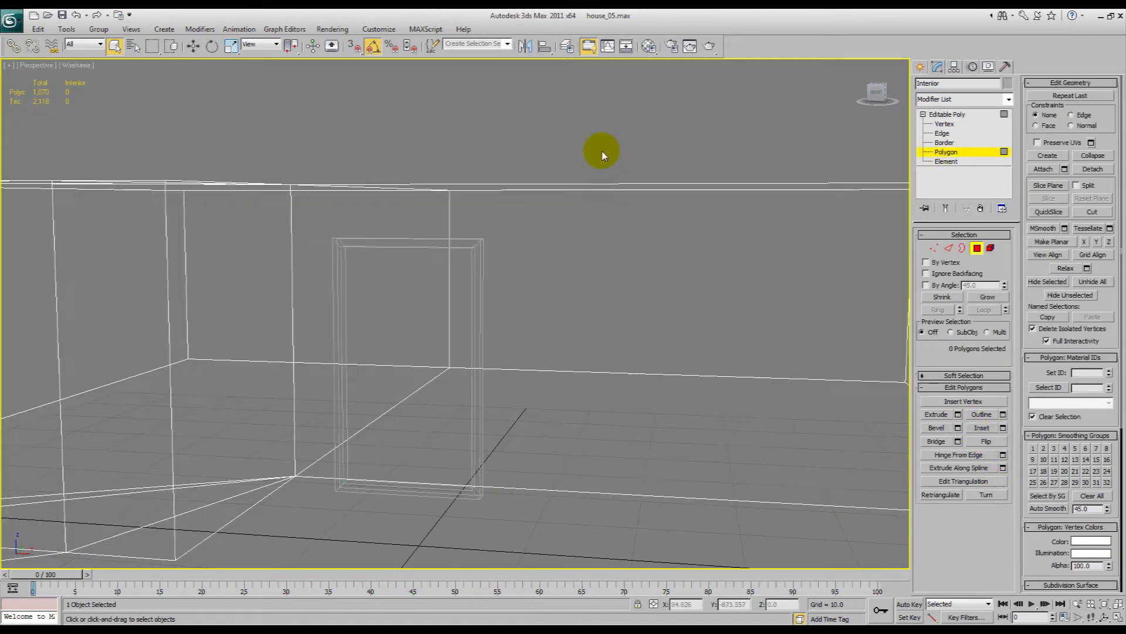
key("F3")
mouse_move(545, 239)
middle_mouse_down("alt")
mouse_move(453, 291)
mouse_move(513, 283)
mouse_move(472, 259)
mouse_move(569, 282)
mouse_move(495, 293)
middle_mouse_up("alt")
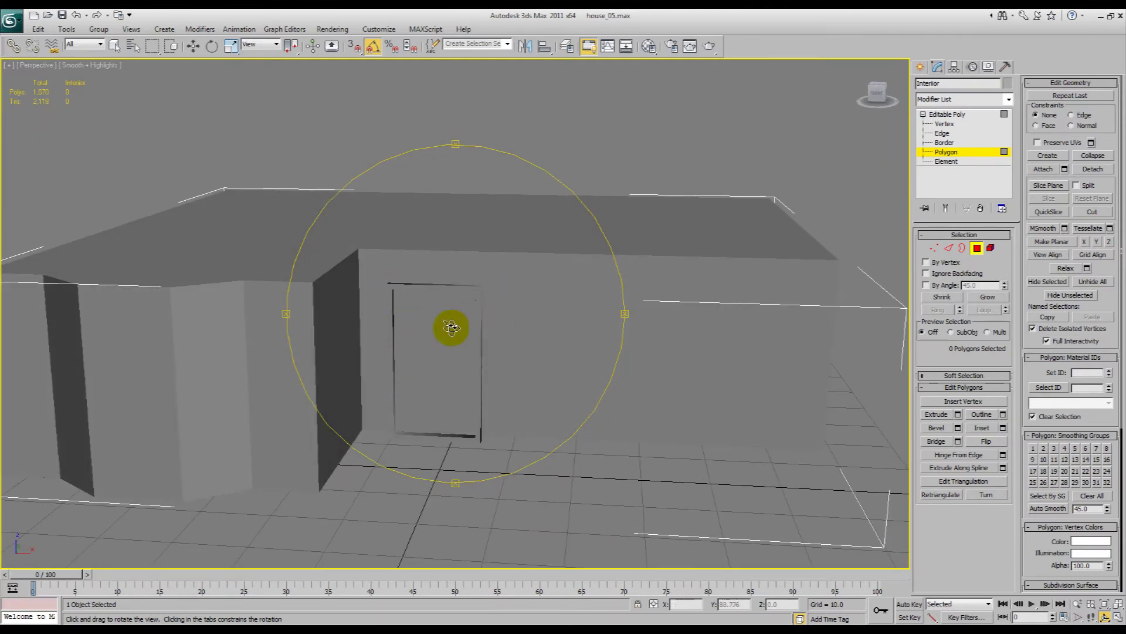
right_click(539, 340)
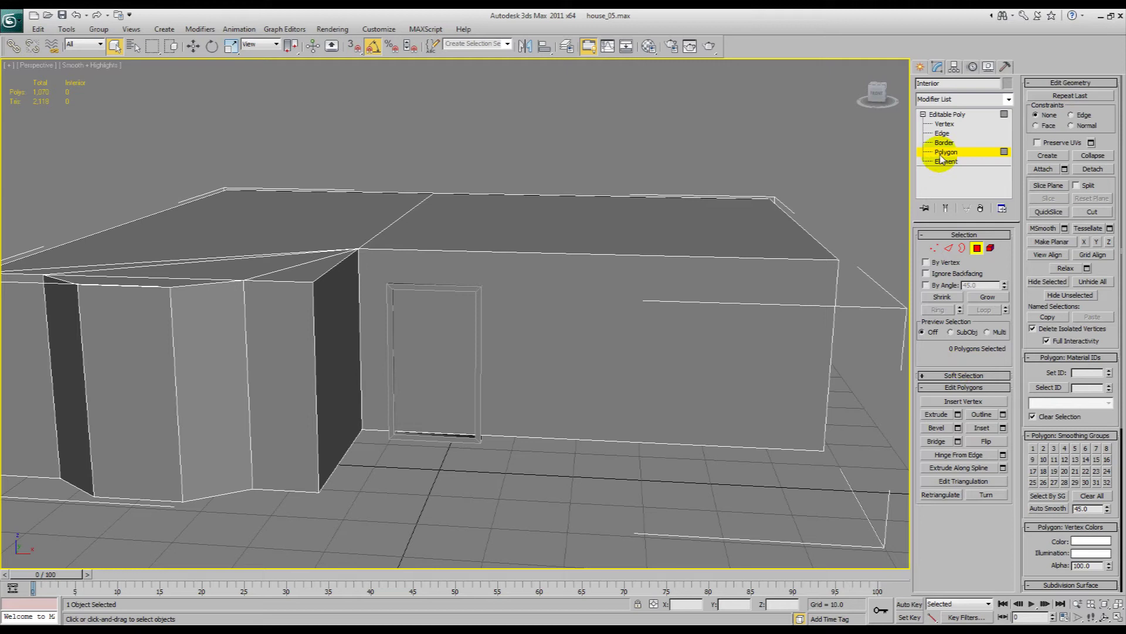
Step: Connect the four lengthwise edges of the Interior's main section beside the wing with two segments
left_click(942, 133)
key("F4")
key("alt+x")
left_click_drag(633, 373, 635, 376)
key("F3")
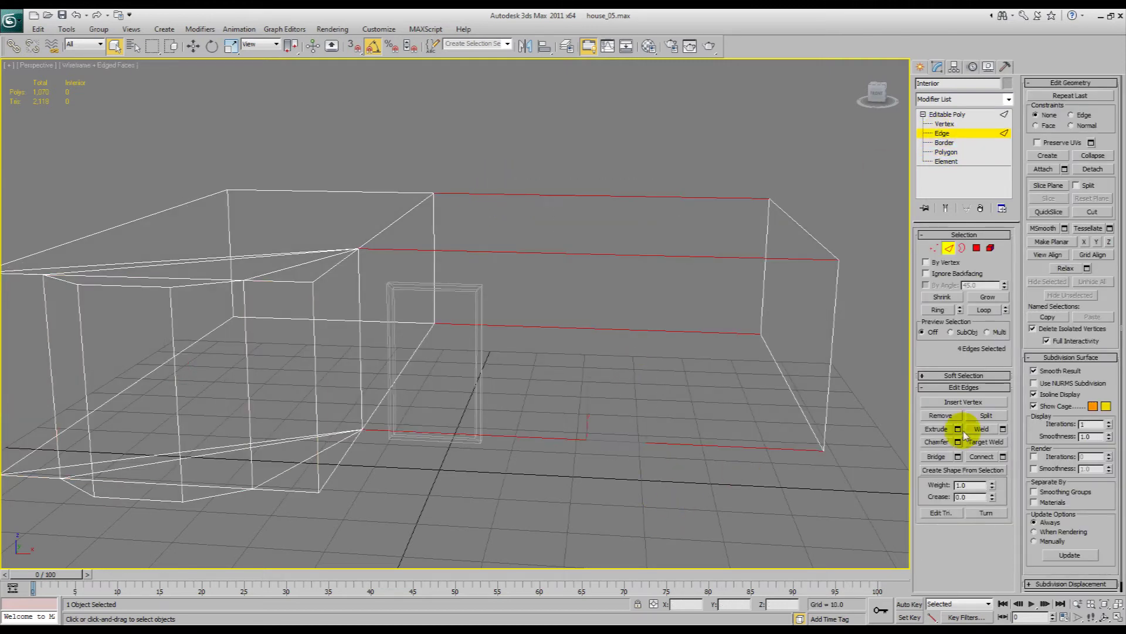
left_click(996, 459)
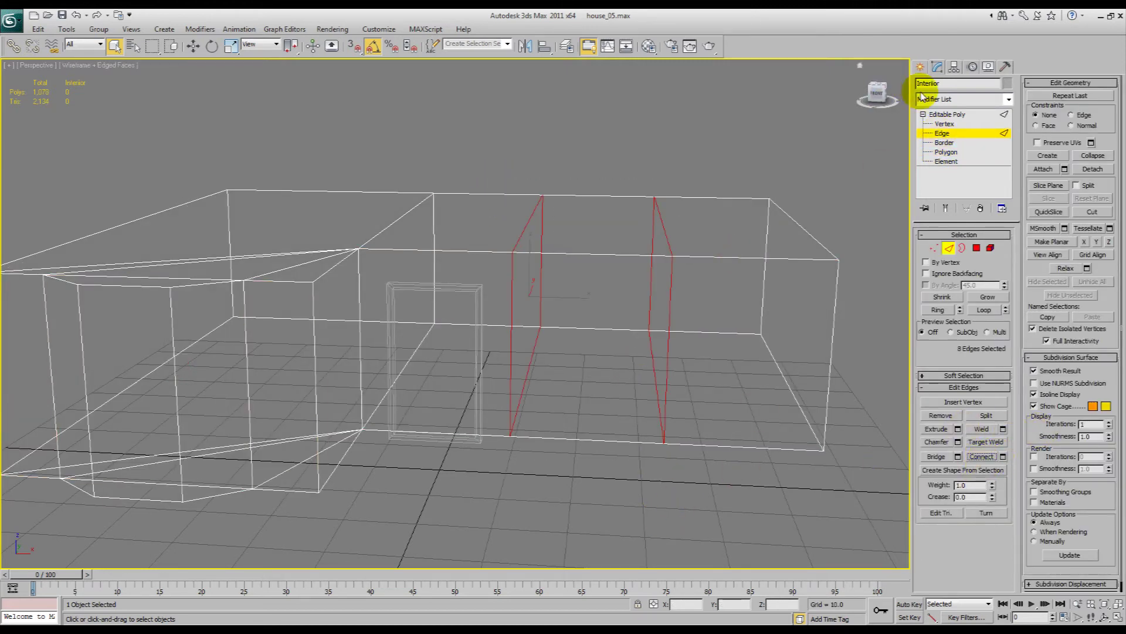
Step: Move the vertices of the new edge loop nearer the wing horizontally to the door frame's left side in the wireframe front view
left_click(944, 123)
middle_click_drag(541, 284, 498, 284, "alt")
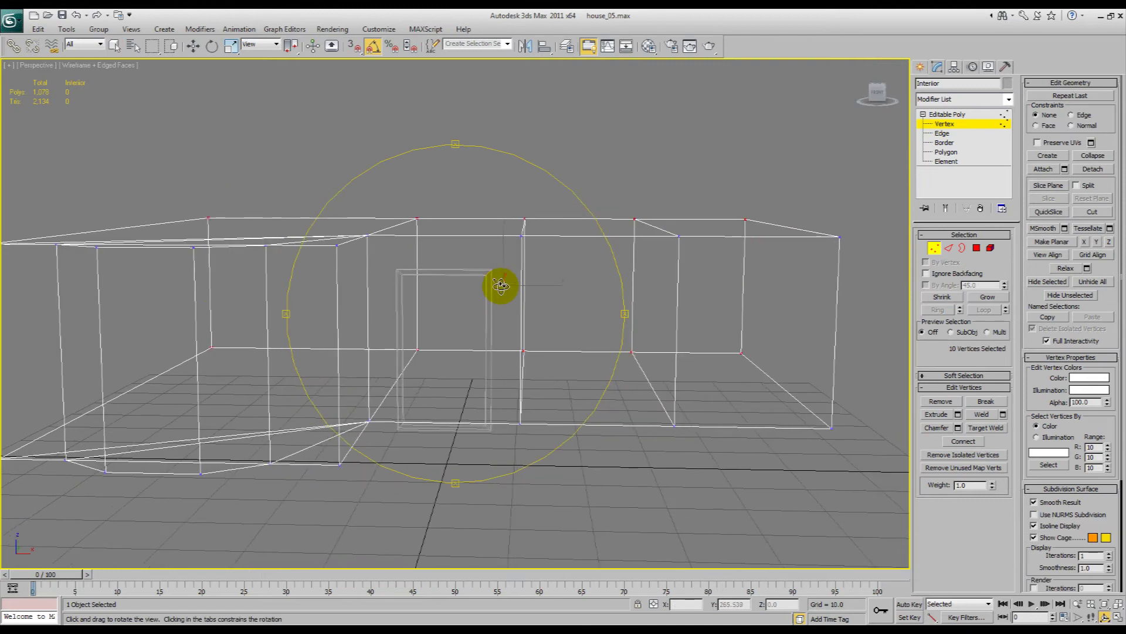
left_click_drag(509, 168, 599, 508)
key("f")
key("z")
key("F3")
scroll(589, 441, "down", 3)
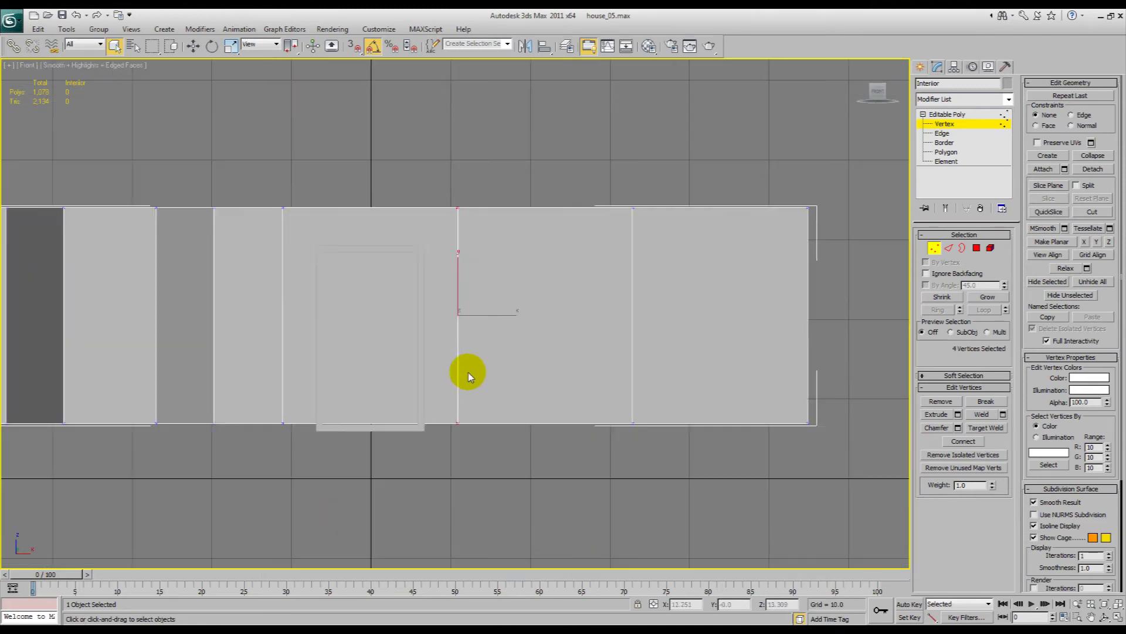
key("F3")
middle_click_drag(476, 368, 644, 360)
key("w")
left_click_drag(651, 308, 527, 331)
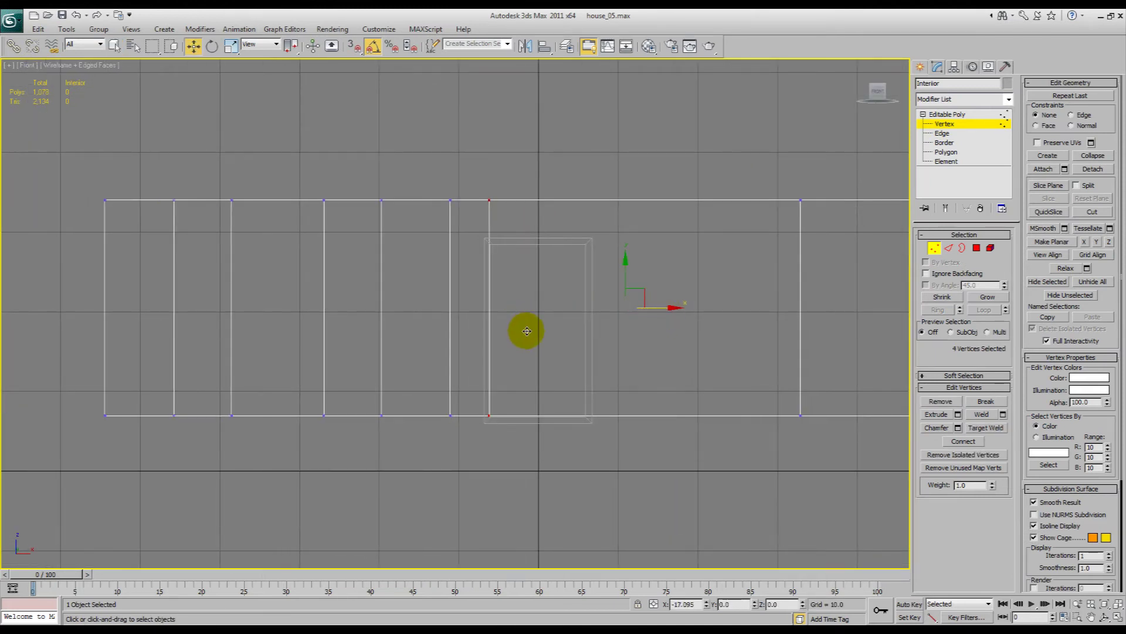
scroll(526, 332, "up", 4)
middle_click_drag(547, 345, 438, 365)
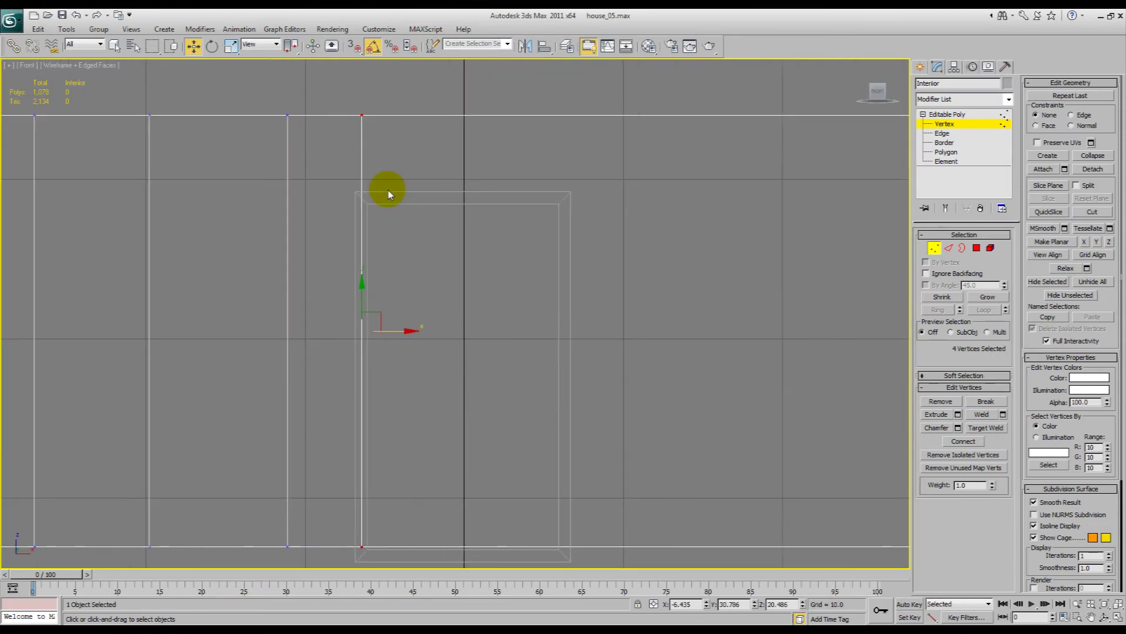
Step: Move the vertices of the second new edge loop horizontally to the door frame's right side
scroll(458, 314, "down", 5)
left_click_drag(614, 208, 708, 459)
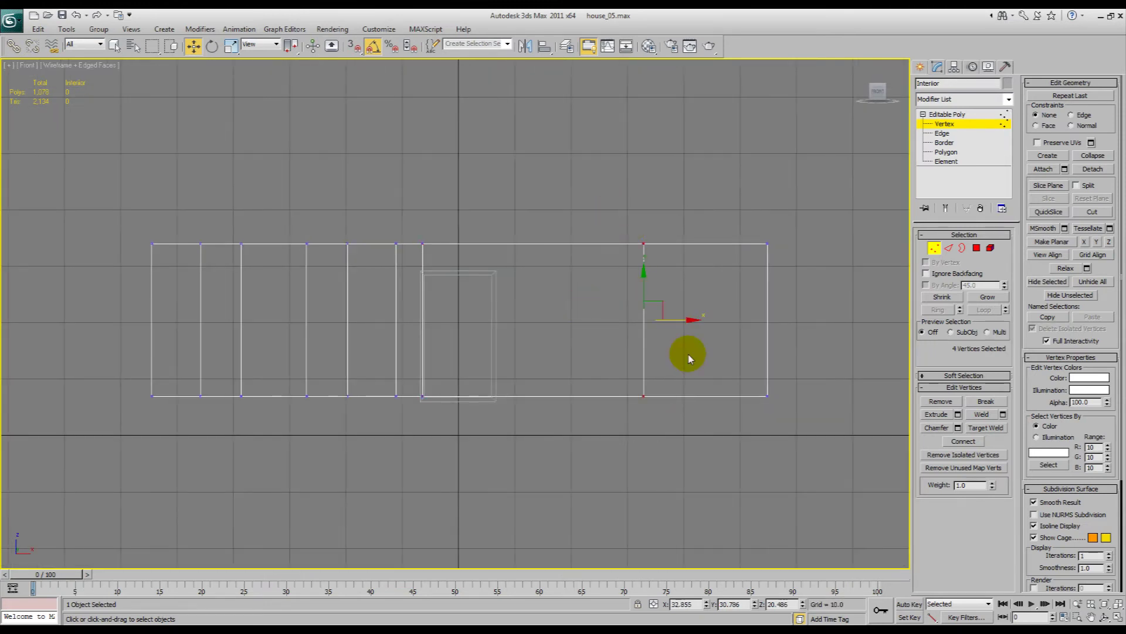
left_click_drag(687, 320, 538, 339)
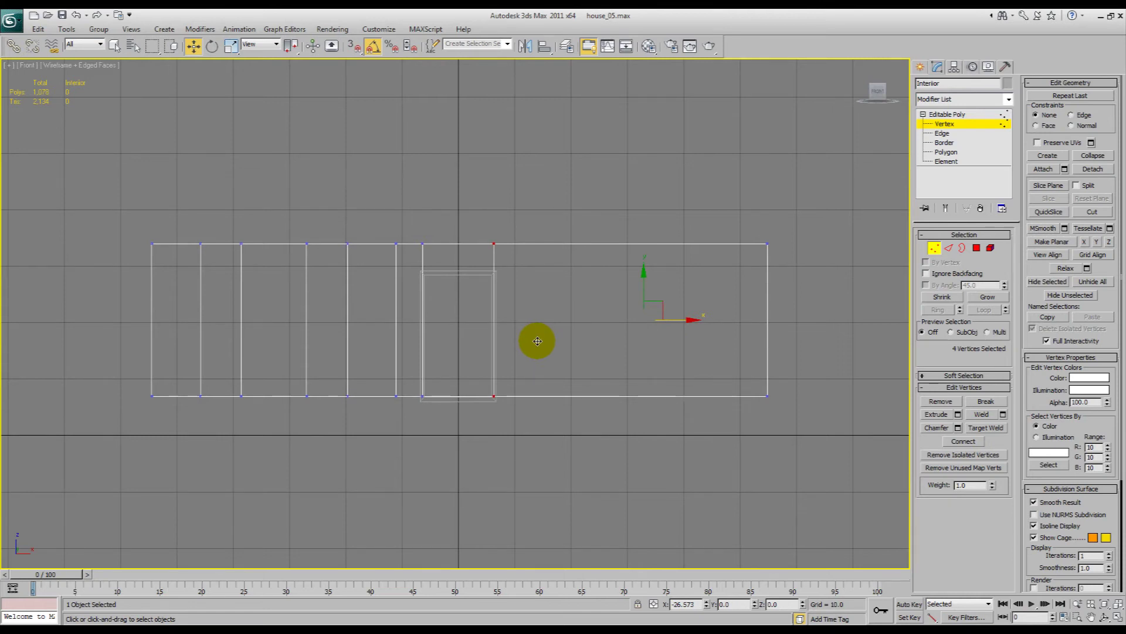
scroll(537, 341, "up", 2)
scroll(465, 385, "up", 2)
key("q")
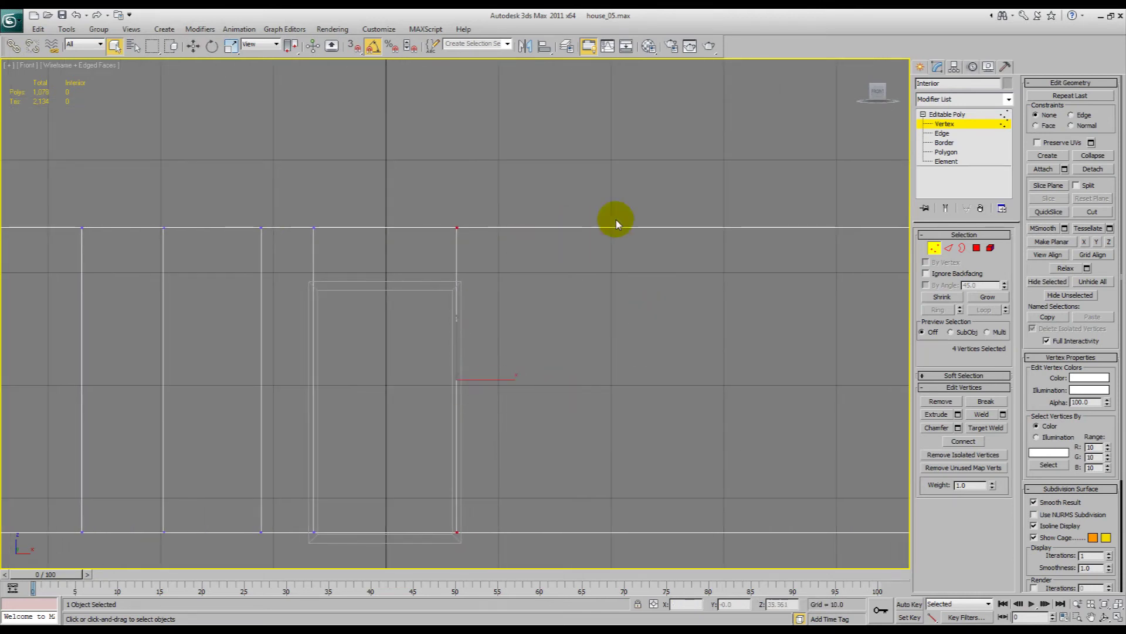
Step: Connect all of the Interior's vertical edges with one segment to form a horizontal edge loop around the shell
left_click(942, 134)
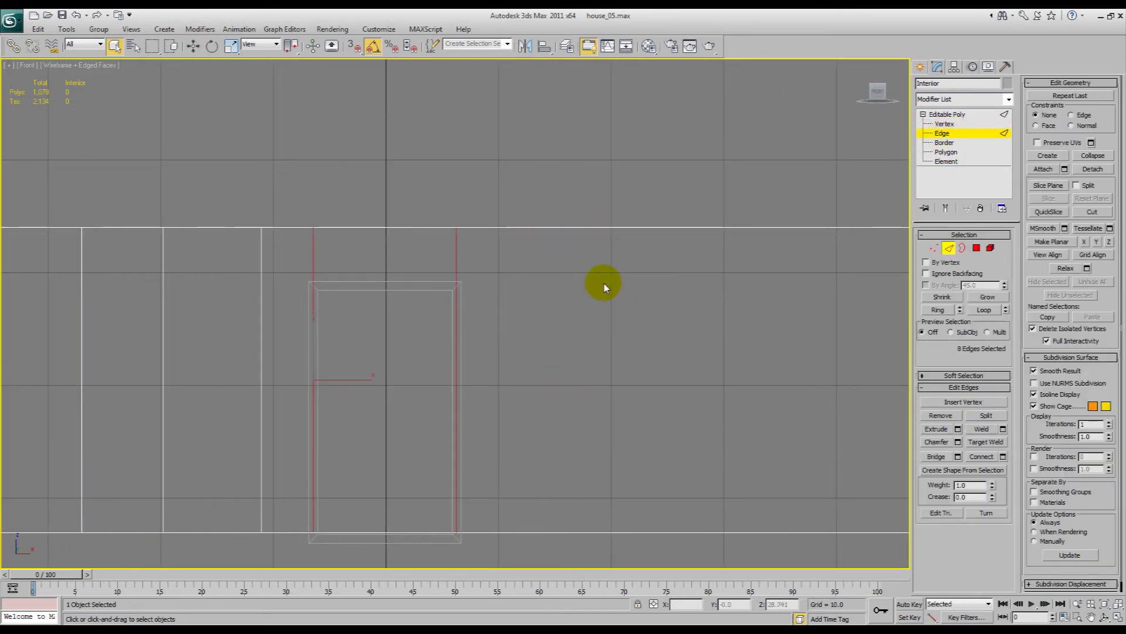
middle_click_drag(567, 298, 639, 256)
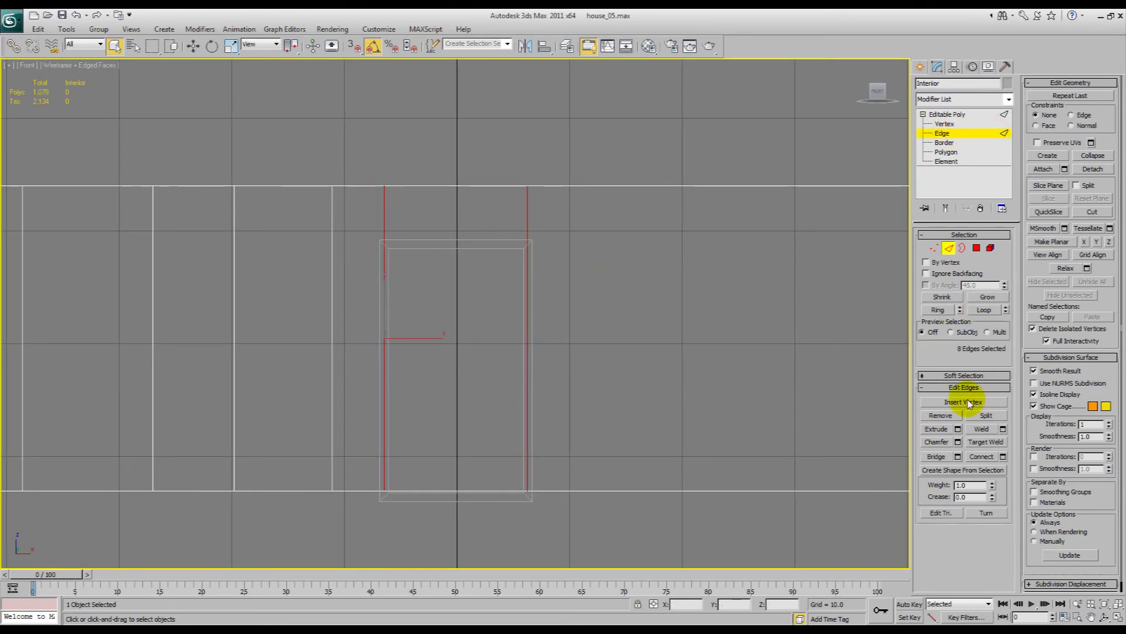
scroll(678, 297, "down", 3)
scroll(639, 267, "up", 1)
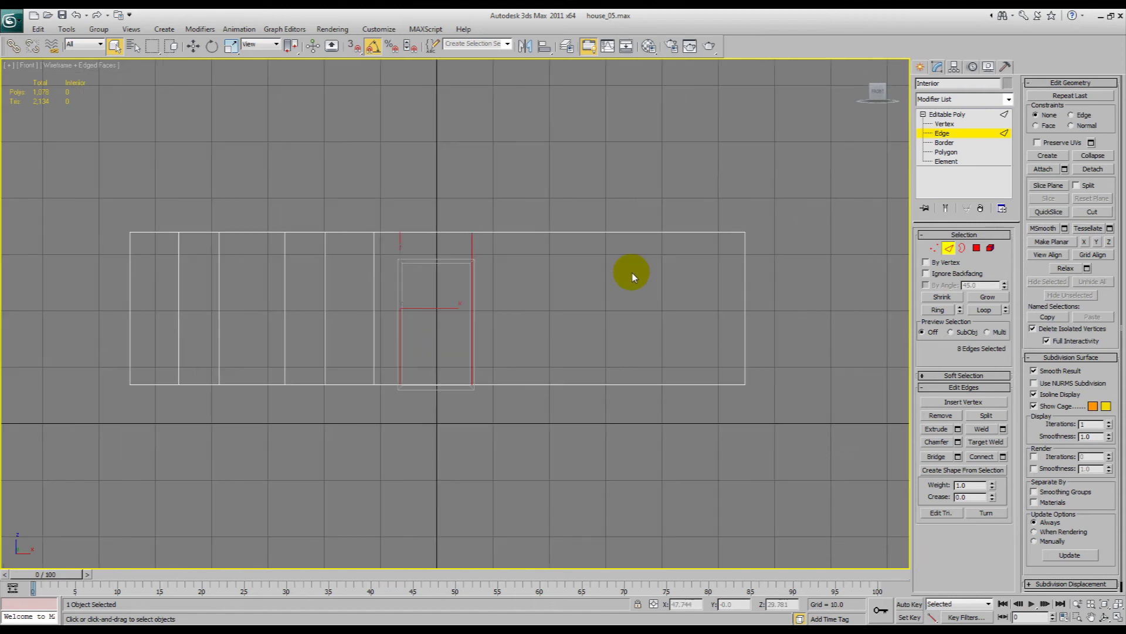
left_click_drag(546, 294, 18, 288)
left_click(1004, 458)
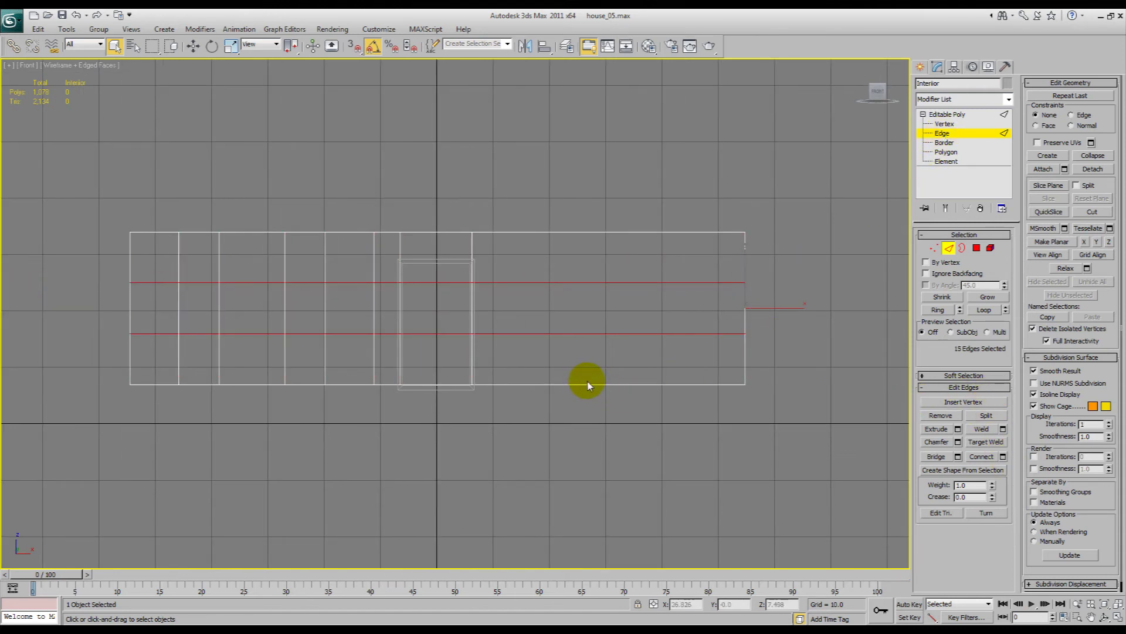
left_click(578, 398)
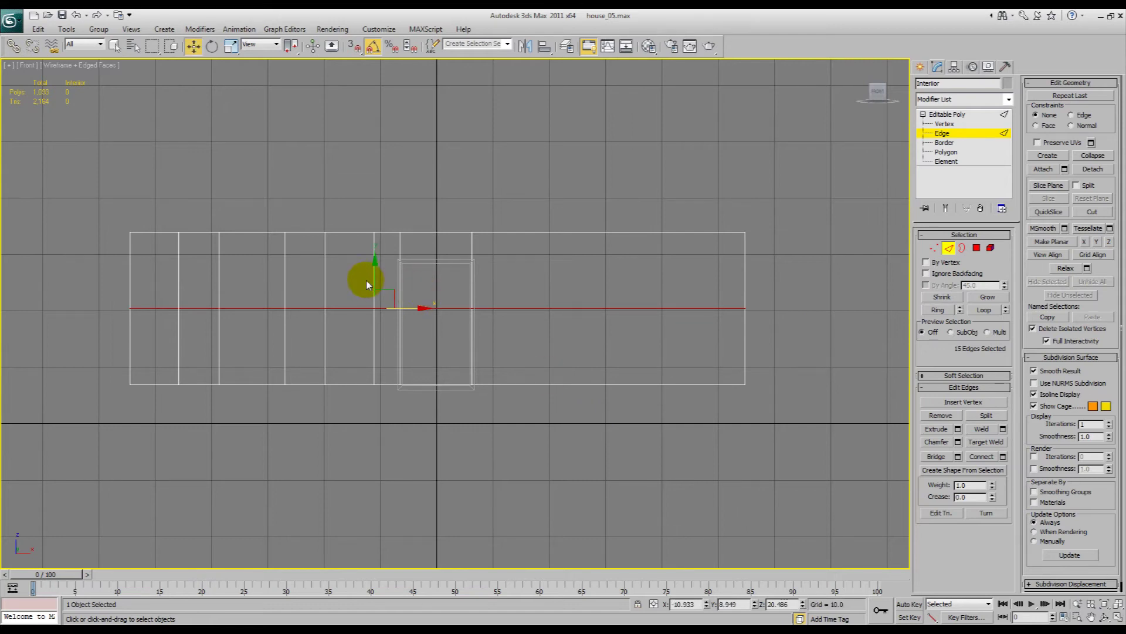
Step: Move the new horizontal edge loop vertically up to the top of the front door frame
left_click_drag(374, 272, 384, 229)
key("q")
scroll(415, 247, "up", 4)
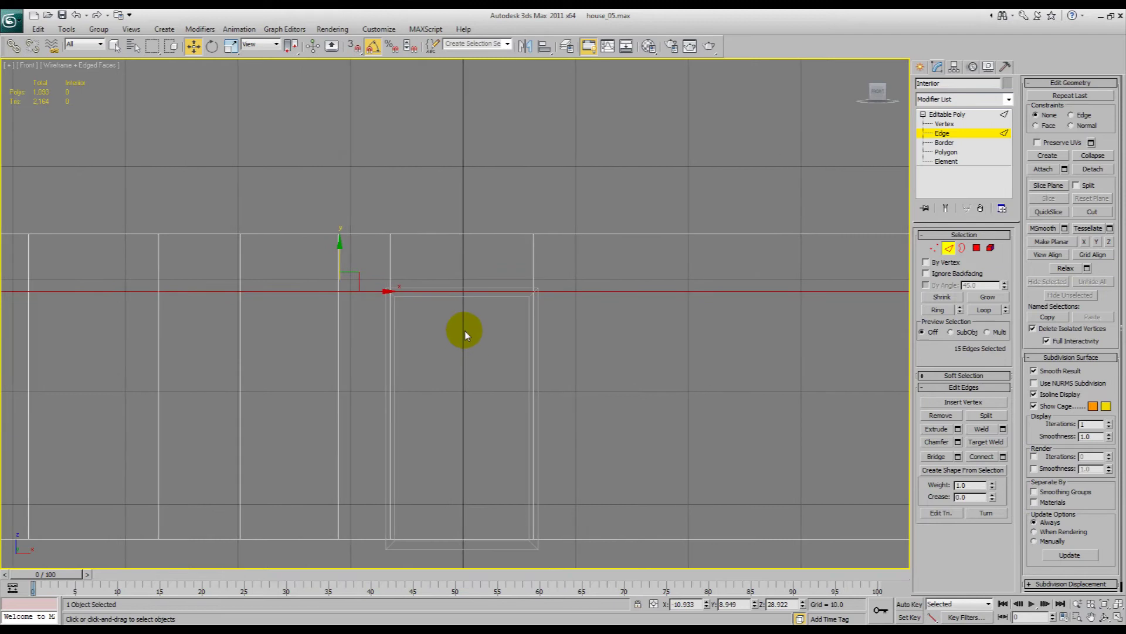
Step: Examine the Interior's edge loops around the door frame in the perspective view, in both shaded and wireframe display
left_click(999, 123)
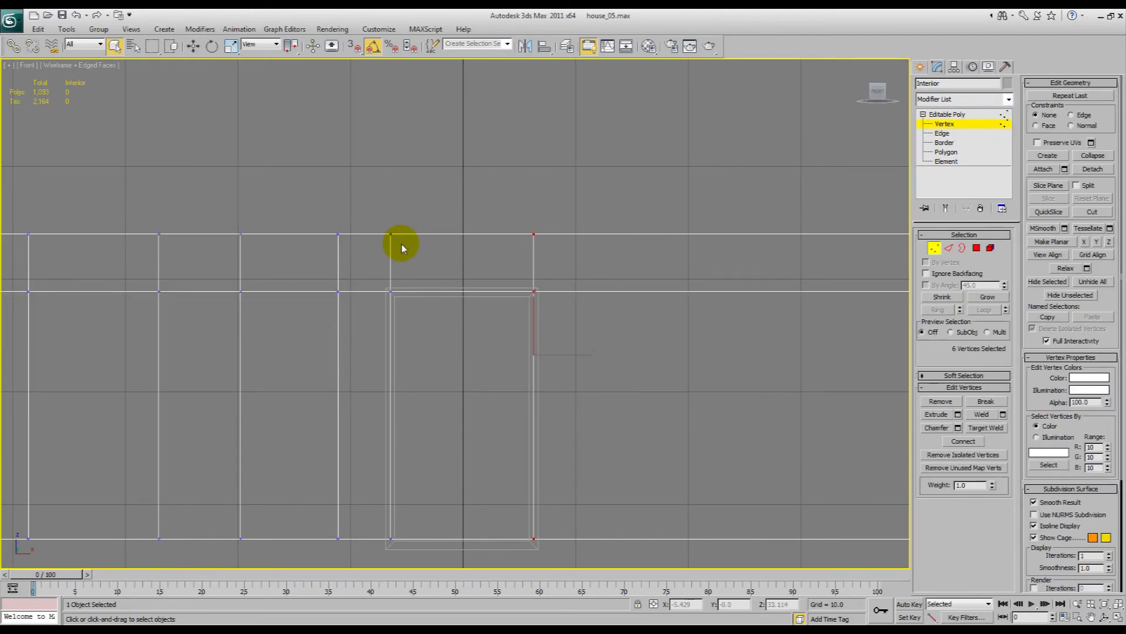
key("p")
key("z")
key("ctrl+r")
left_click_drag(400, 241, 434, 324)
scroll(439, 322, "down", 5)
key("F3")
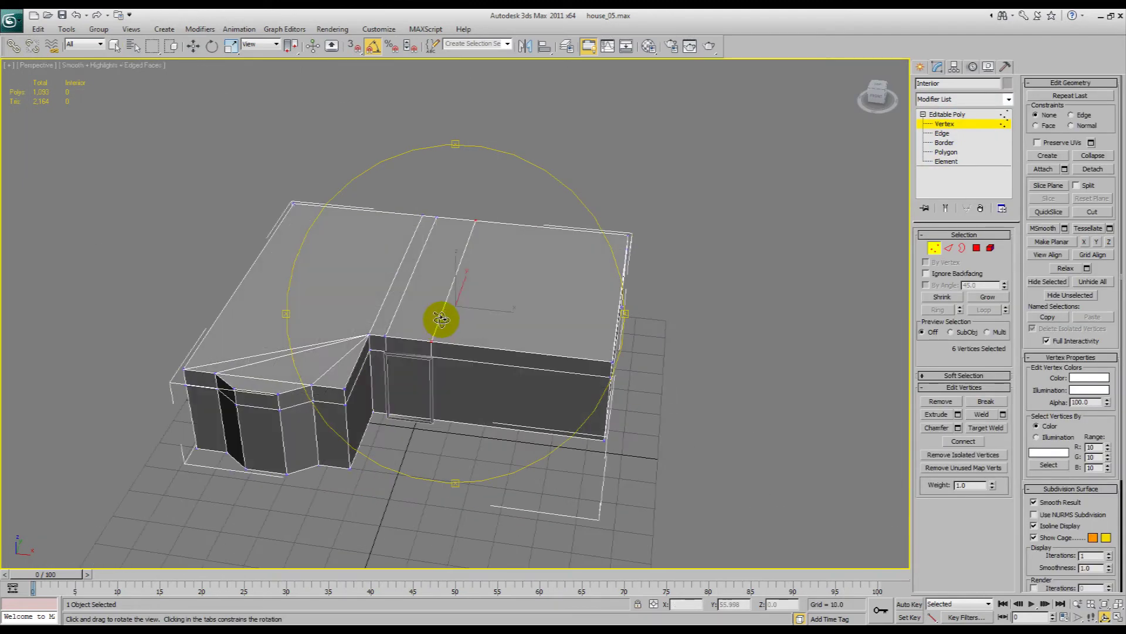
scroll(442, 318, "up", 4)
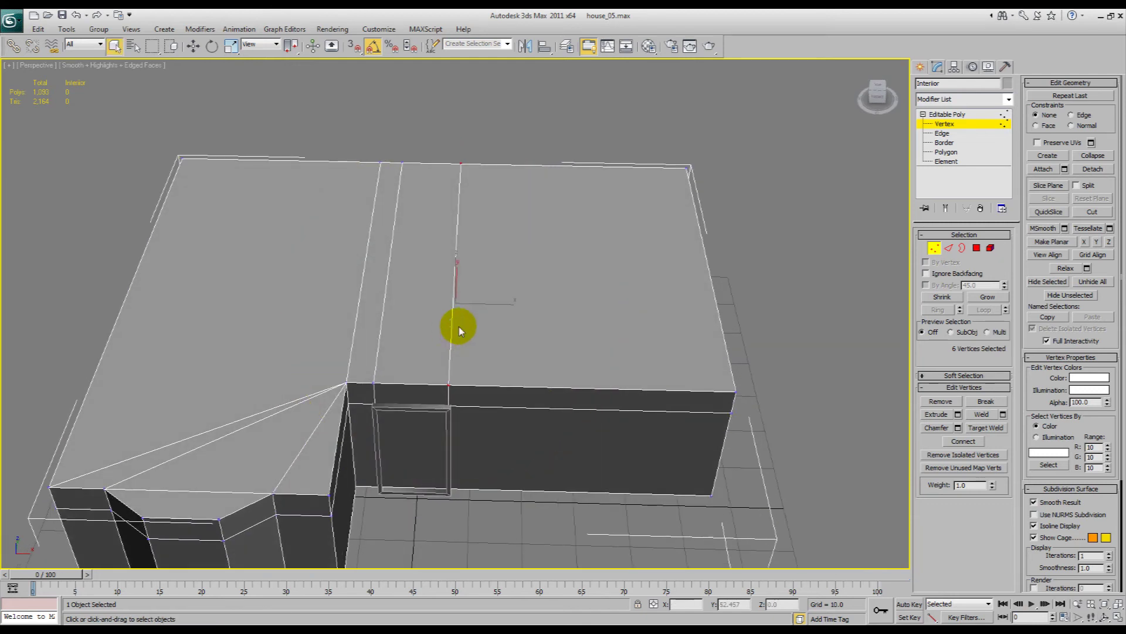
key("F3")
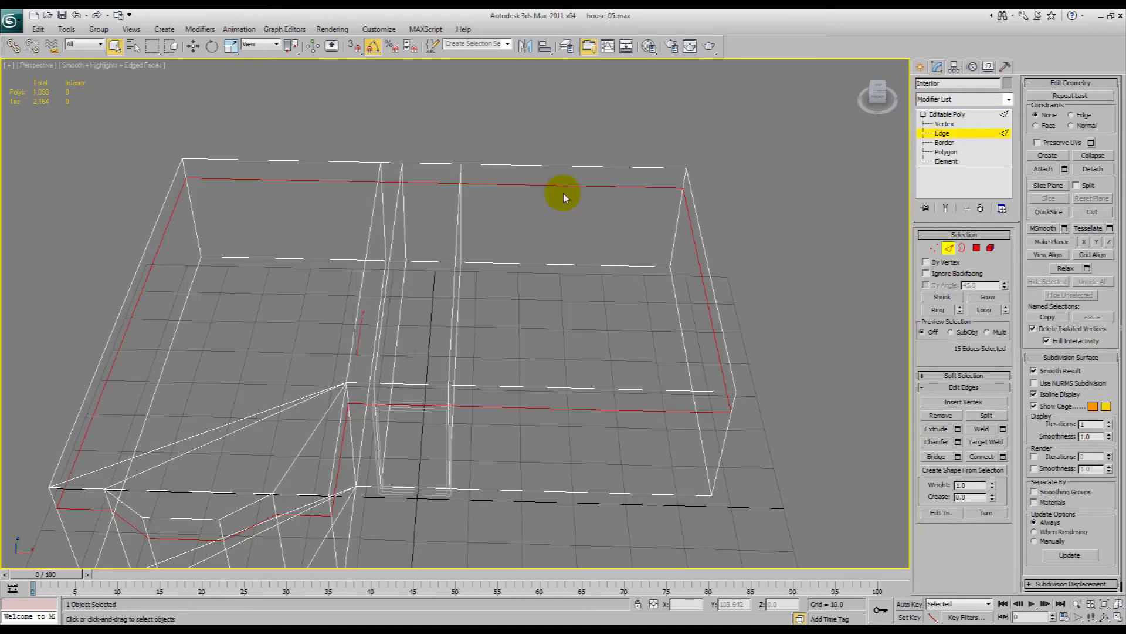
key("1")
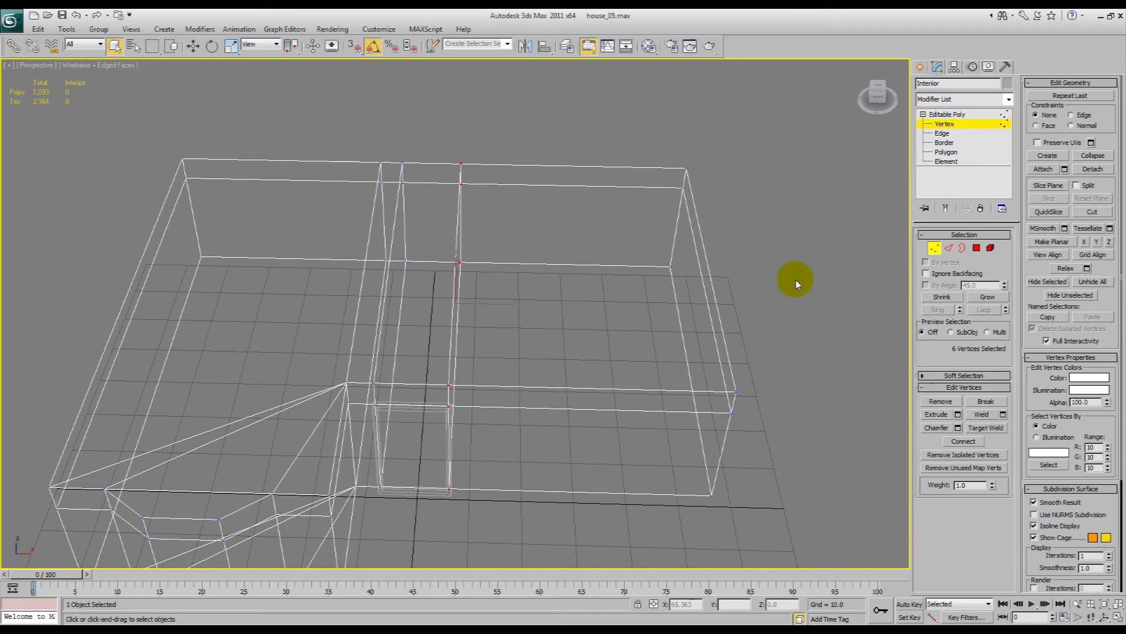
key("F3")
mouse_move(448, 329)
middle_mouse_down("alt")
mouse_move(448, 274)
mouse_move(491, 239)
mouse_move(451, 260)
mouse_move(465, 266)
middle_mouse_up("alt")
scroll(491, 239, "up", 4)
key("F3")
scroll(451, 260, "down", 5)
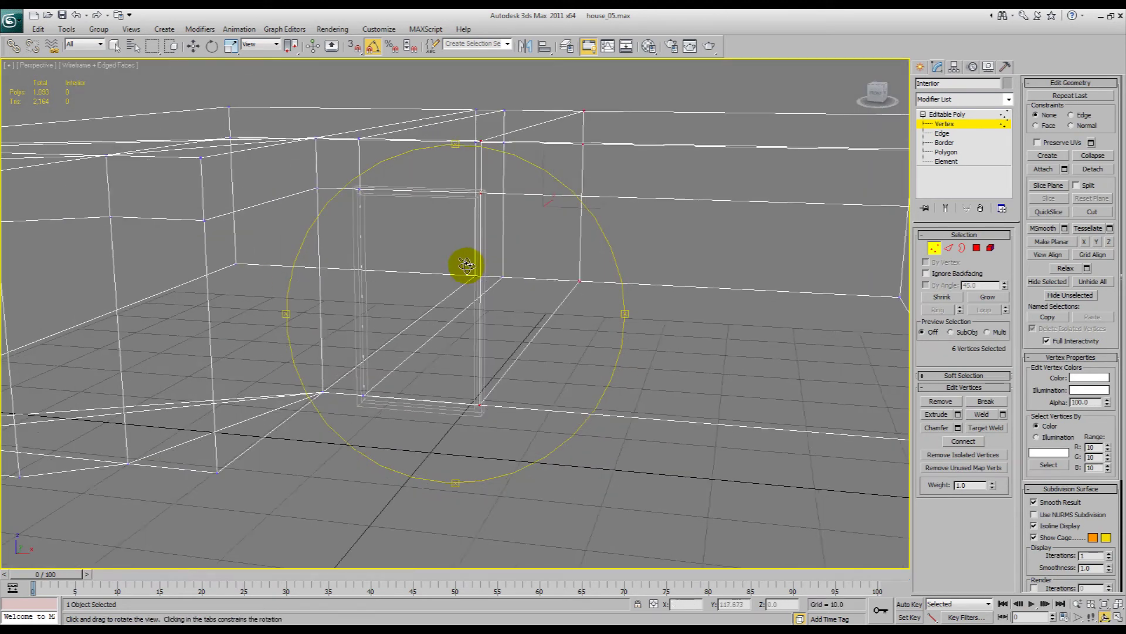
Step: Select the Interior polygon inside the front door frame and delete it to open the doorway
left_click(946, 152)
left_click(440, 312)
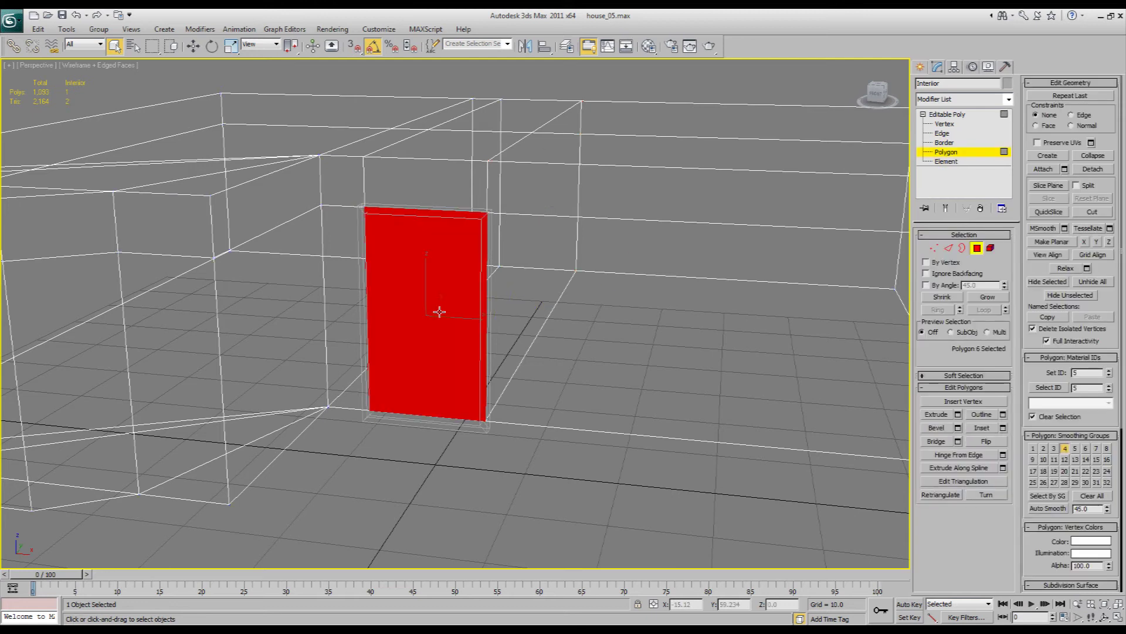
key("w")
middle_click_drag(463, 350, 420, 360, "alt")
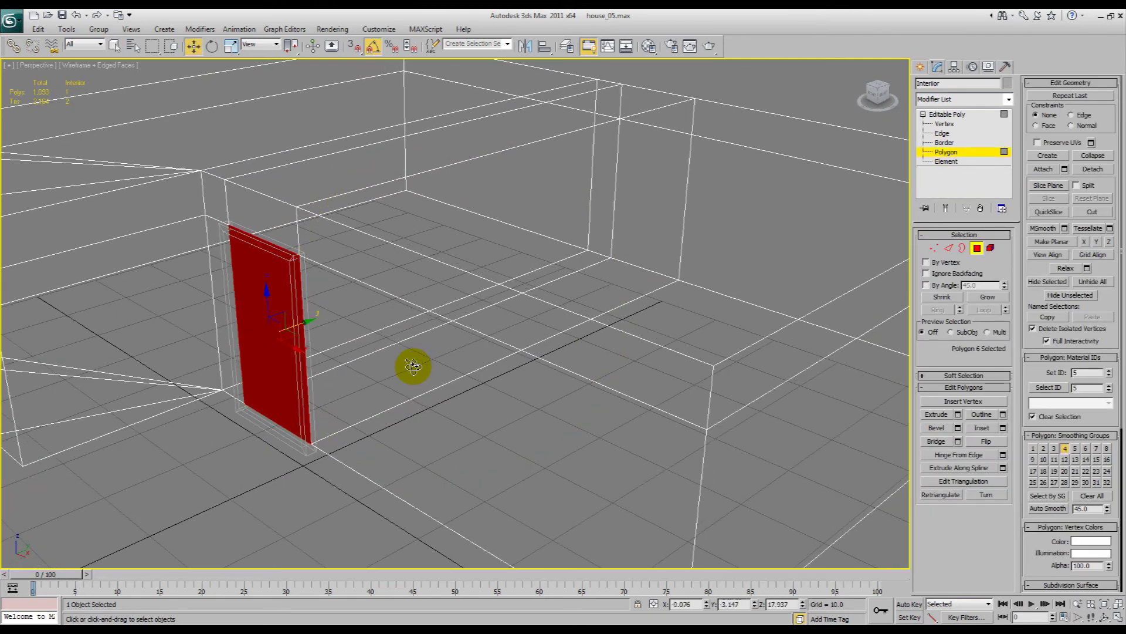
left_click(413, 366)
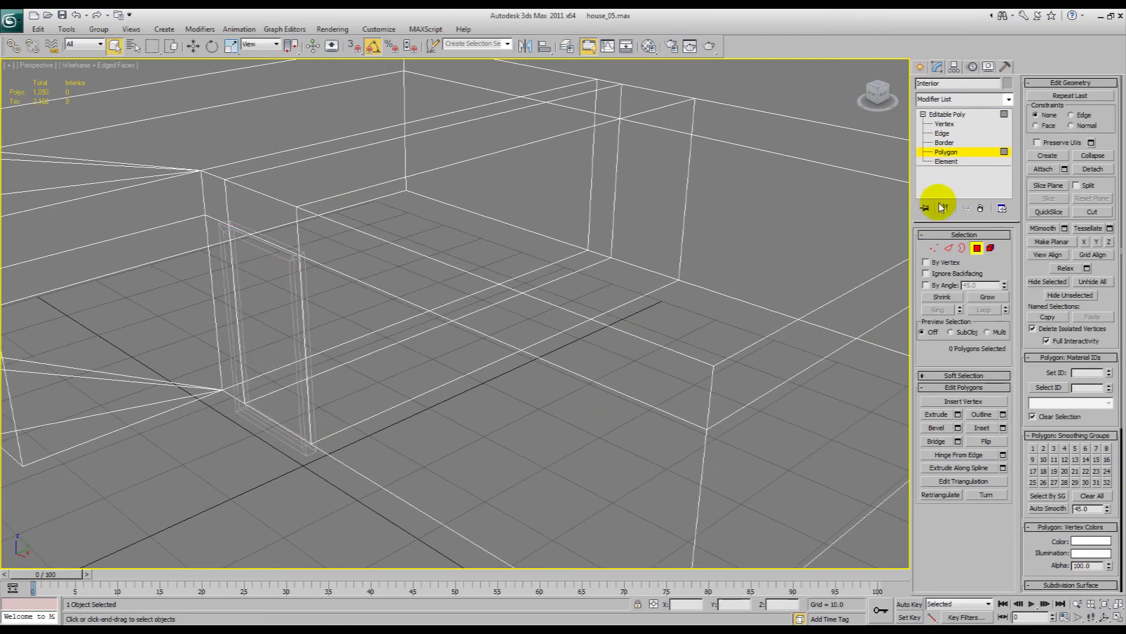
Step: Flip the normals of all Interior polygons and show the shell shaded without edged faces
key("ctrl+a")
left_click(996, 444)
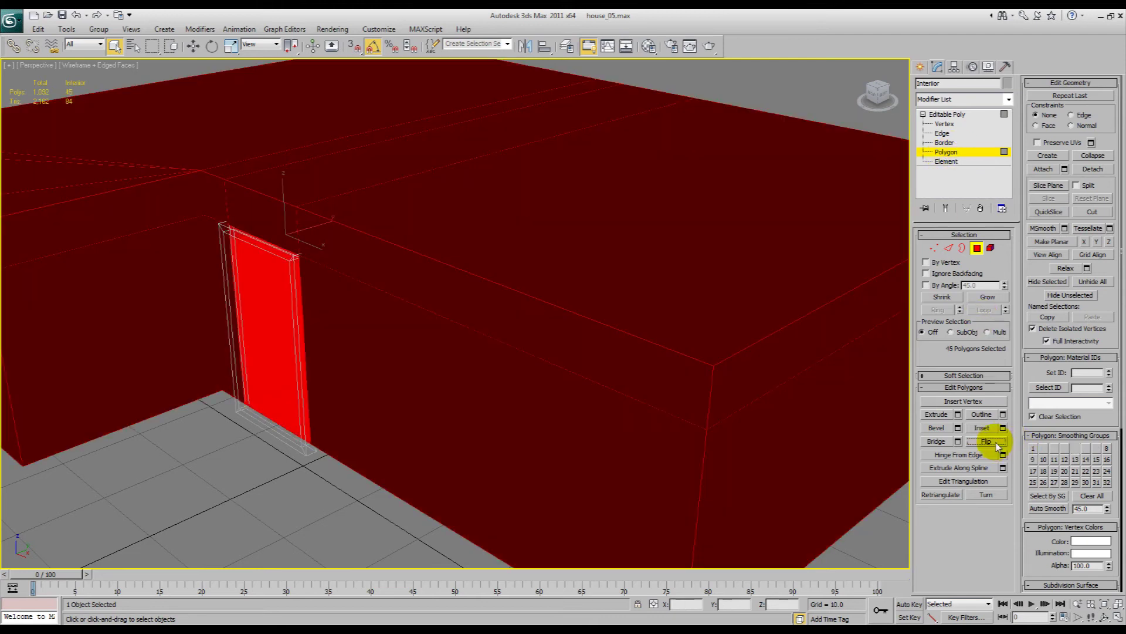
left_click(819, 111)
key("F3")
key("F4")
middle_click_drag(660, 253, 687, 192)
middle_click_drag(411, 264, 497, 236, "alt")
scroll(470, 256, "down", 4)
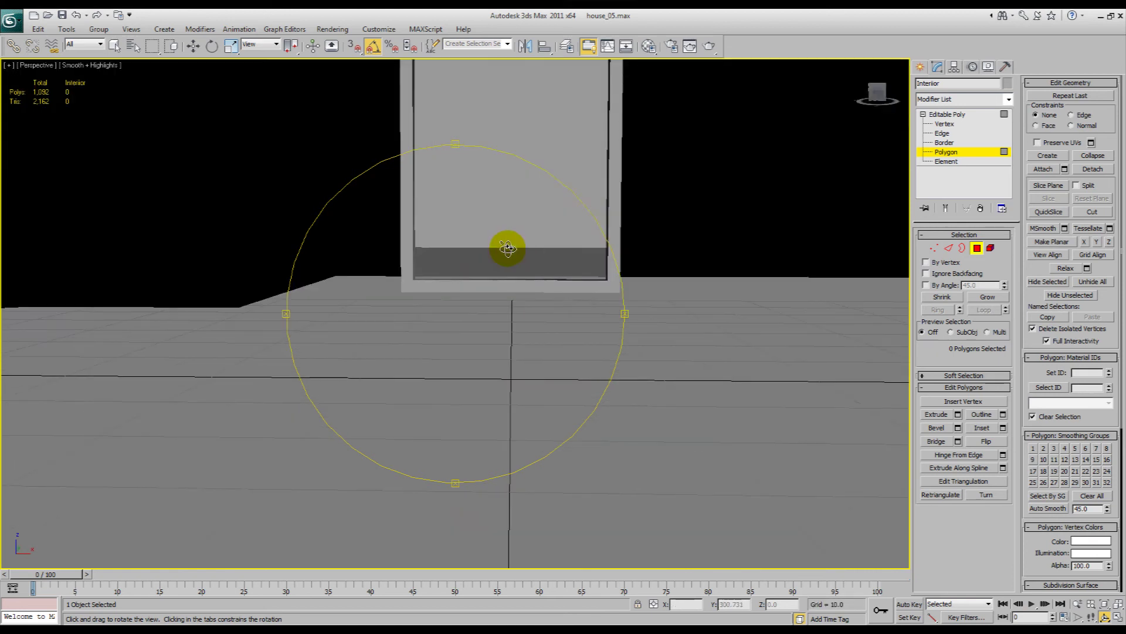
Step: Unhide all hidden objects so the complete house is shown in the perspective view
left_click_drag(508, 248, 556, 307)
right_click(555, 307)
right_click(581, 329)
left_click(623, 280)
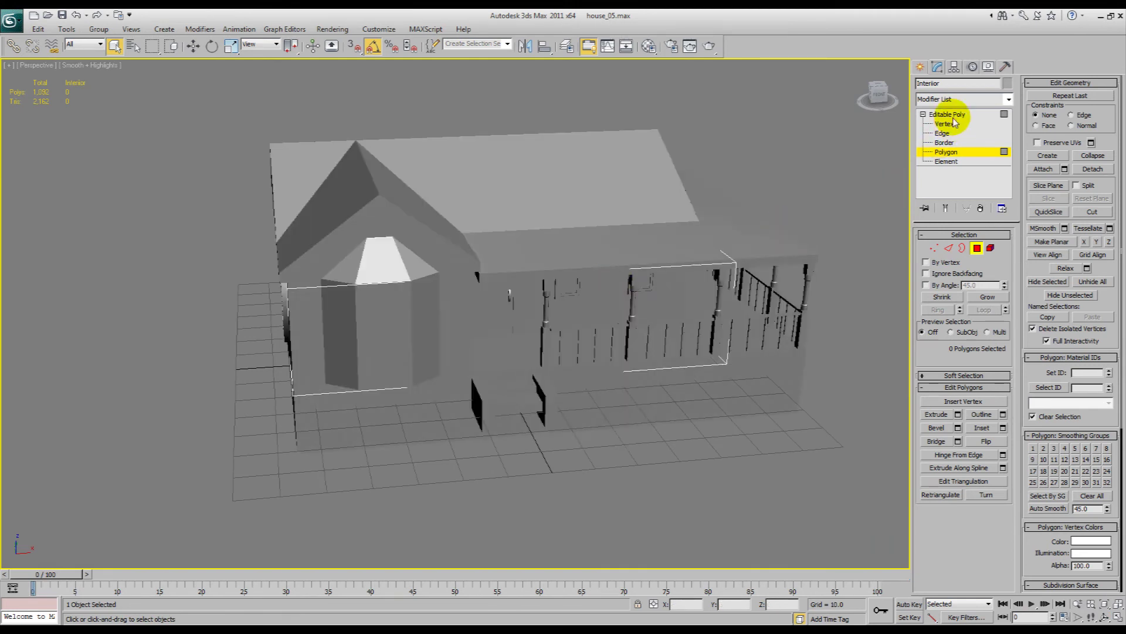
Step: Leave polygon editing, select the Interior object in wireframe display and hide it
left_click(953, 116)
left_click(772, 216)
left_click(566, 191)
key("F3")
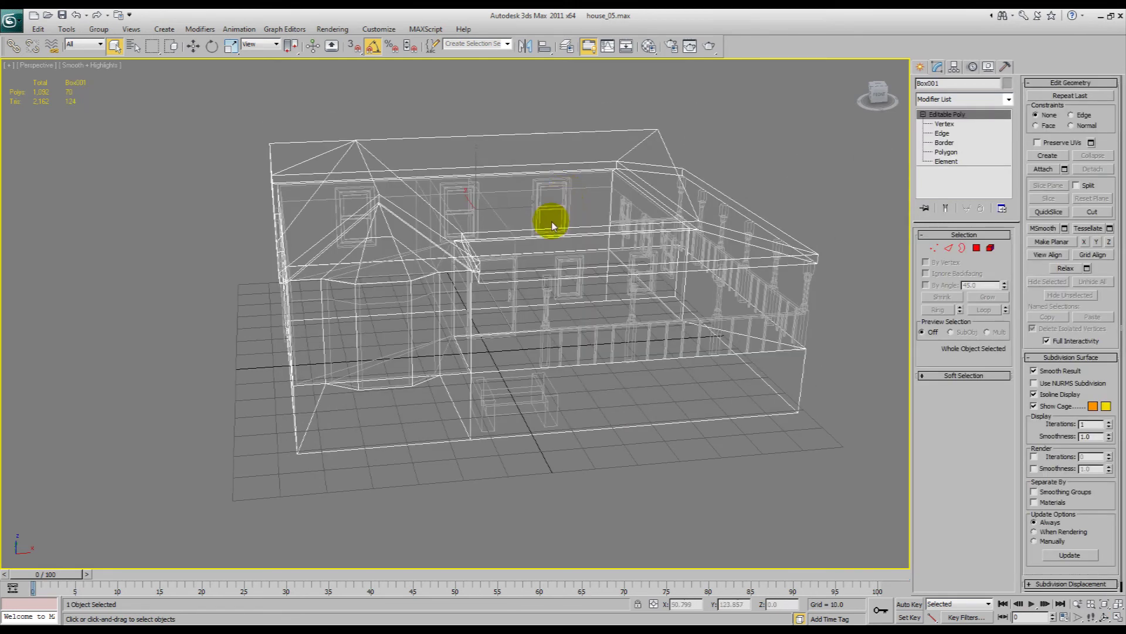
left_click(553, 226)
left_click(596, 186)
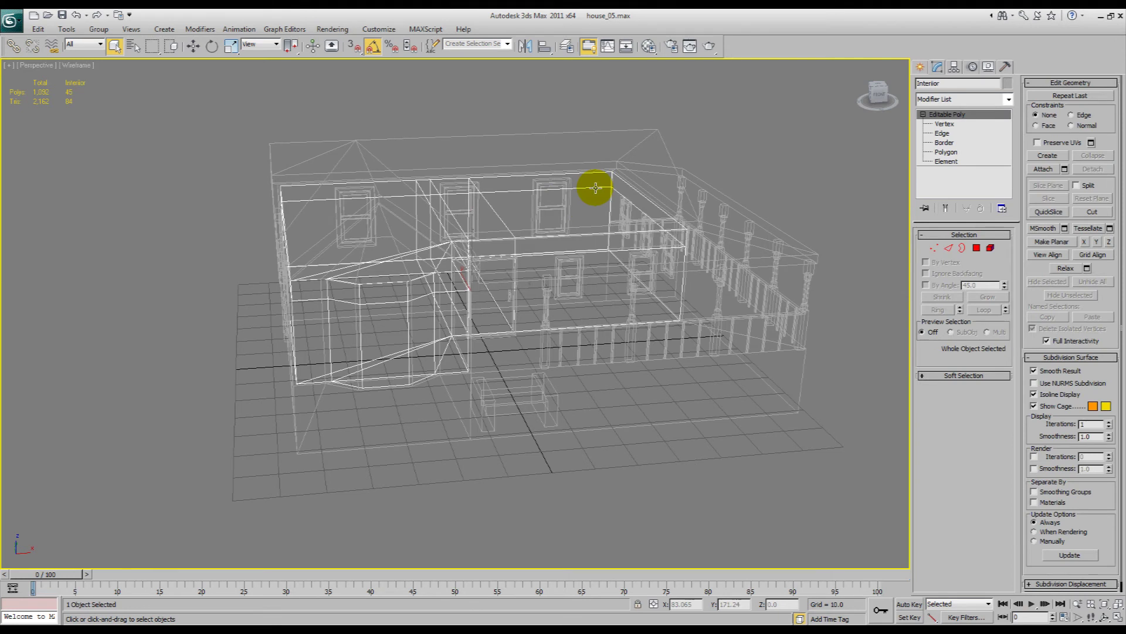
right_click(596, 187)
left_click(631, 164)
Step: Select the front door frame together with the house body and hide all unselected objects
key("F3")
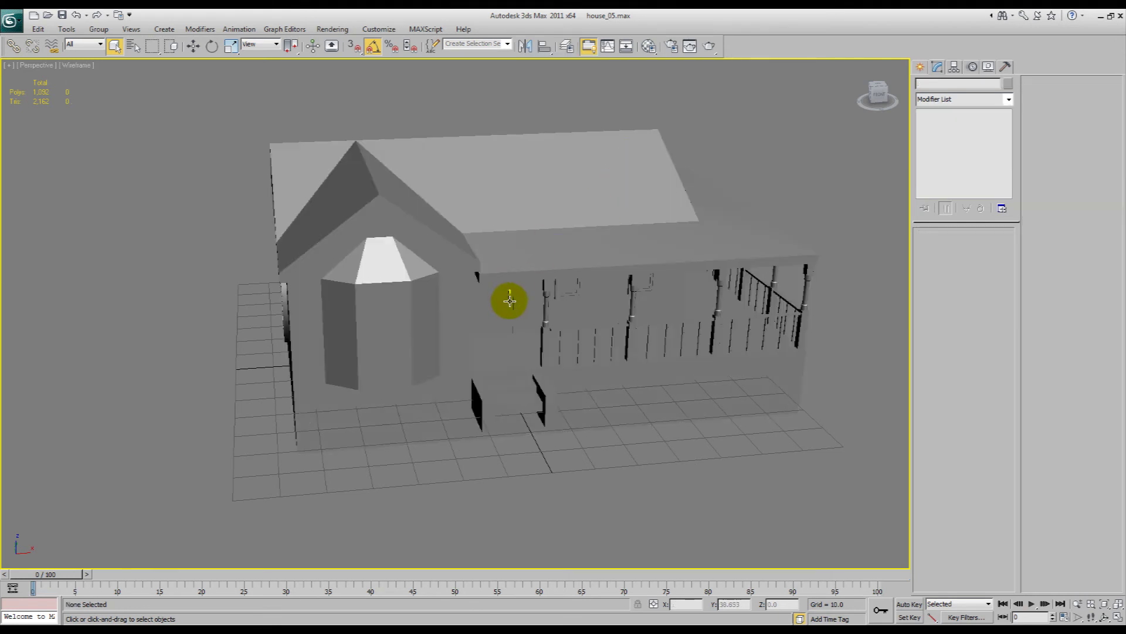
left_click(515, 303)
left_click(534, 200, "ctrl")
key("ctrl+r")
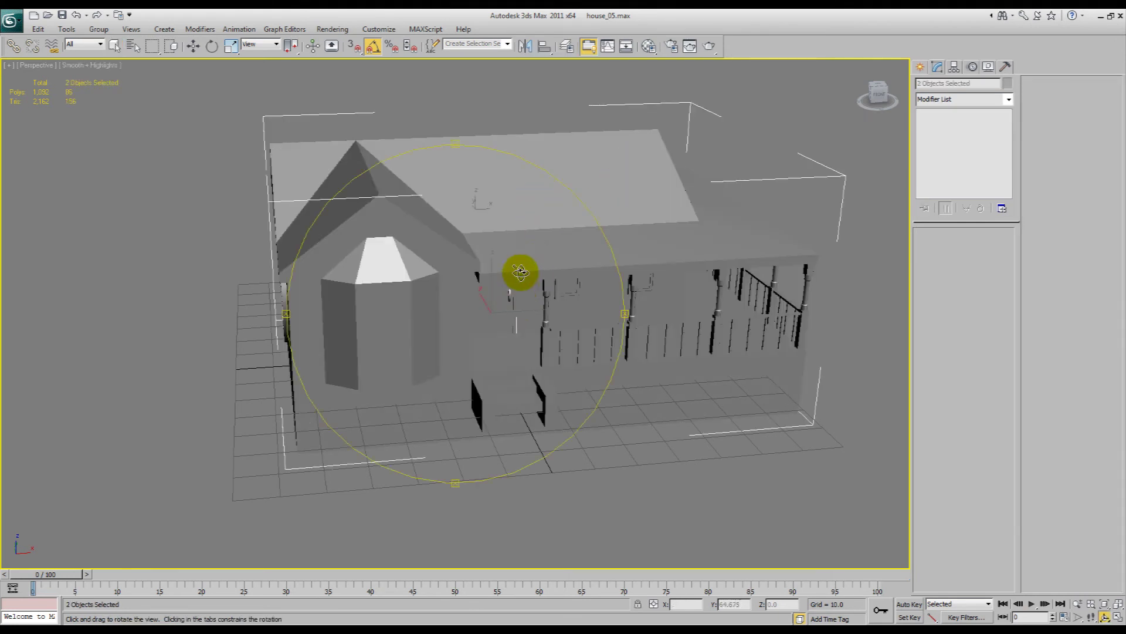
mouse_move(521, 272)
left_mouse_down()
mouse_move(483, 245)
mouse_move(494, 287)
left_mouse_up()
right_click(517, 263)
left_click(560, 223)
Step: Select the house body alone and its front wall polygon behind the door frame in the wireframe front view
key("ctrl+r")
key("f")
key("z")
key("F3")
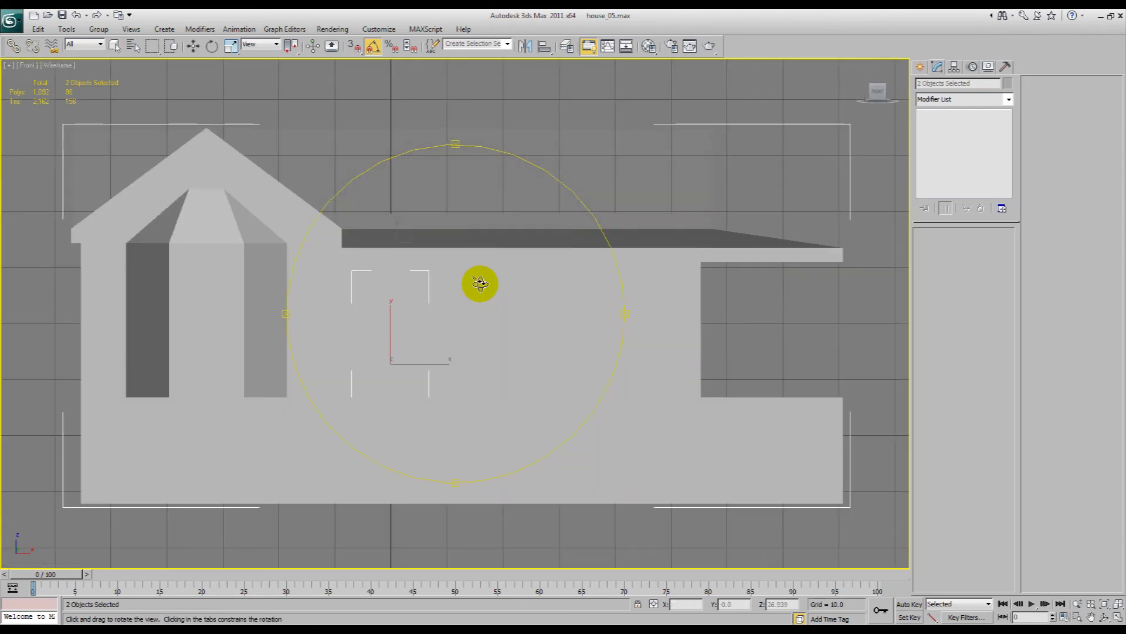
mouse_move(468, 290)
middle_mouse_down()
mouse_move(518, 251)
mouse_move(493, 302)
middle_mouse_up()
key("F3")
scroll(493, 266, "up", 3)
scroll(503, 293, "down", 3)
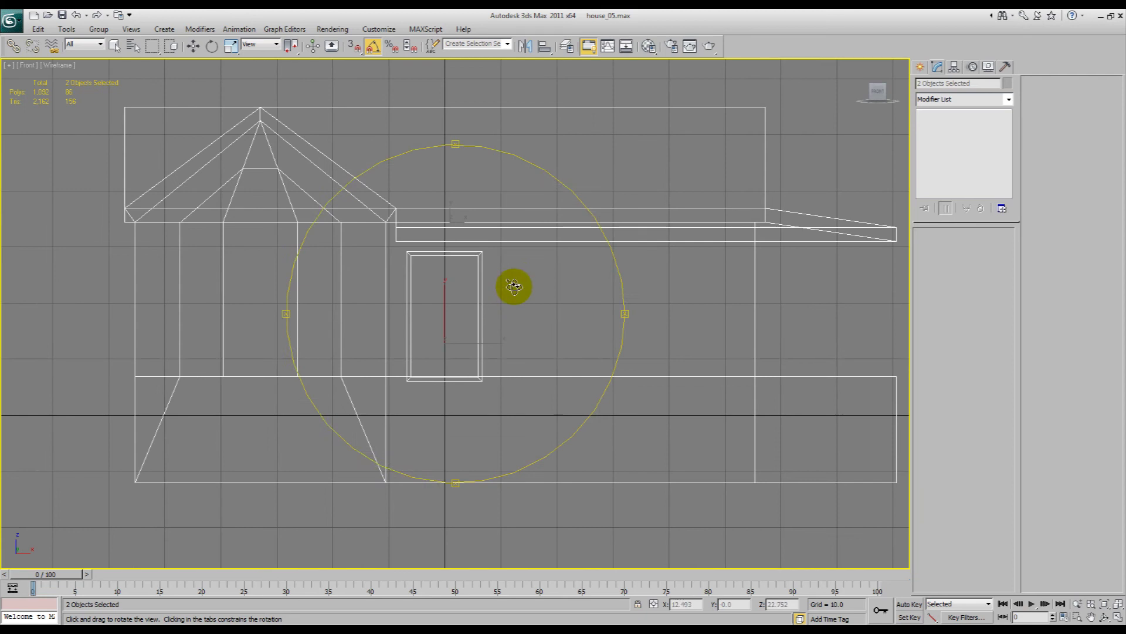
right_click(516, 286)
left_click(920, 66)
left_click(747, 299)
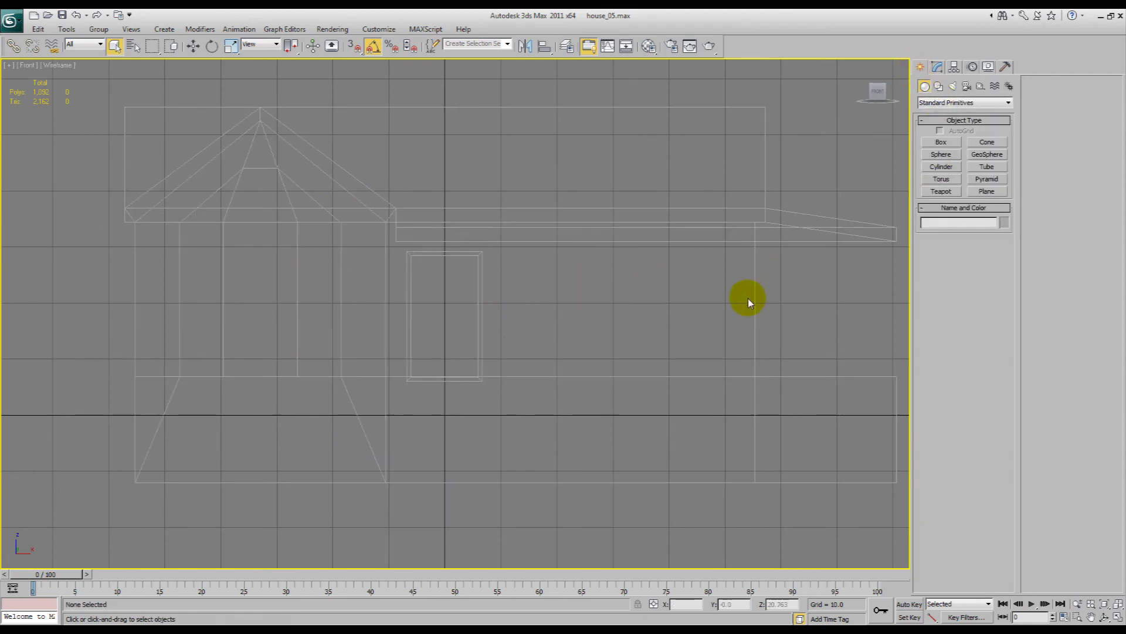
left_click(755, 294)
left_click(938, 66)
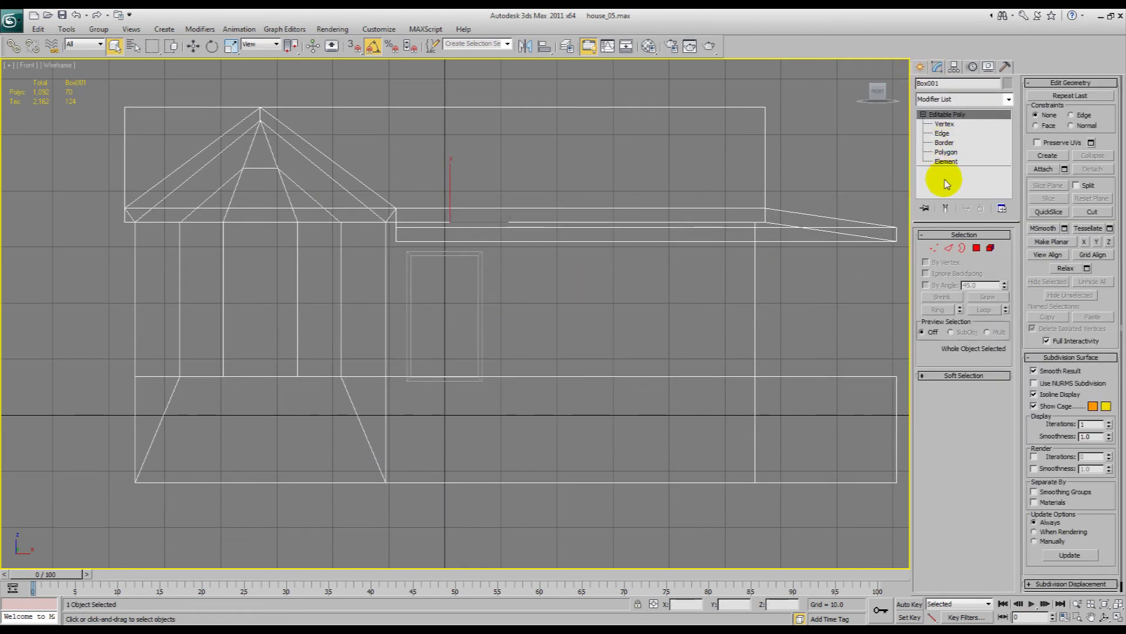
left_click(946, 152)
left_click(534, 315)
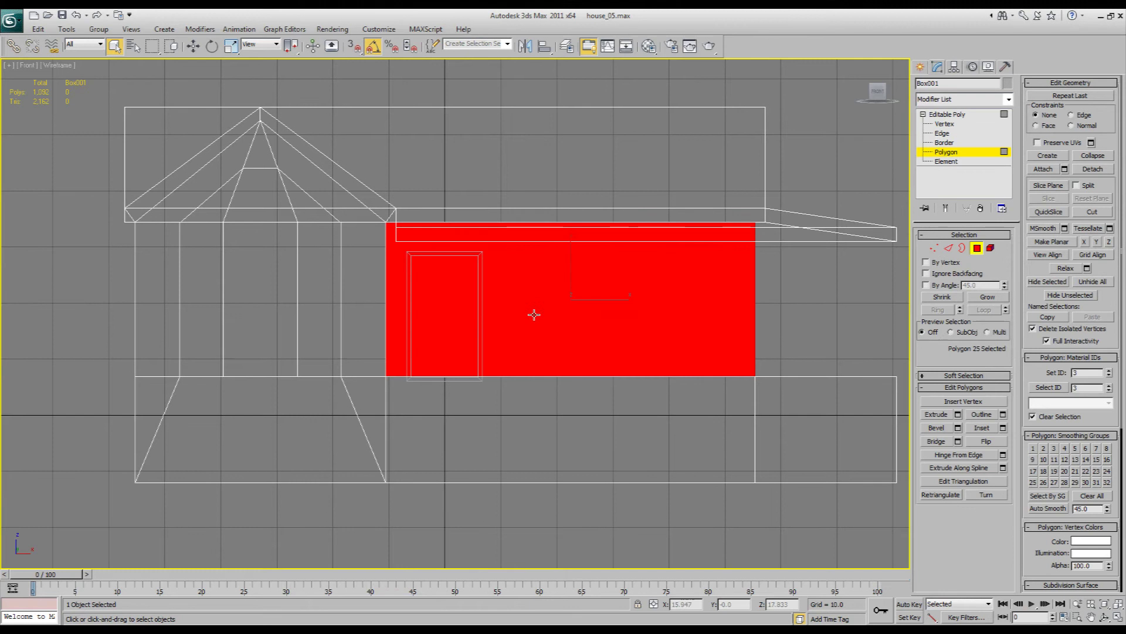
Step: Examine the selected front wall polygon and the door frame from several angles in the perspective and front views
left_click(440, 314)
key("F3")
mouse_move(450, 312)
middle_mouse_down("alt")
mouse_move(465, 302)
mouse_move(435, 323)
middle_mouse_up("alt")
key("p")
left_click_drag(396, 341, 479, 289)
middle_click_drag(478, 289, 591, 321, "alt")
key("f")
scroll(503, 299, "up", 5)
scroll(494, 327, "down", 5)
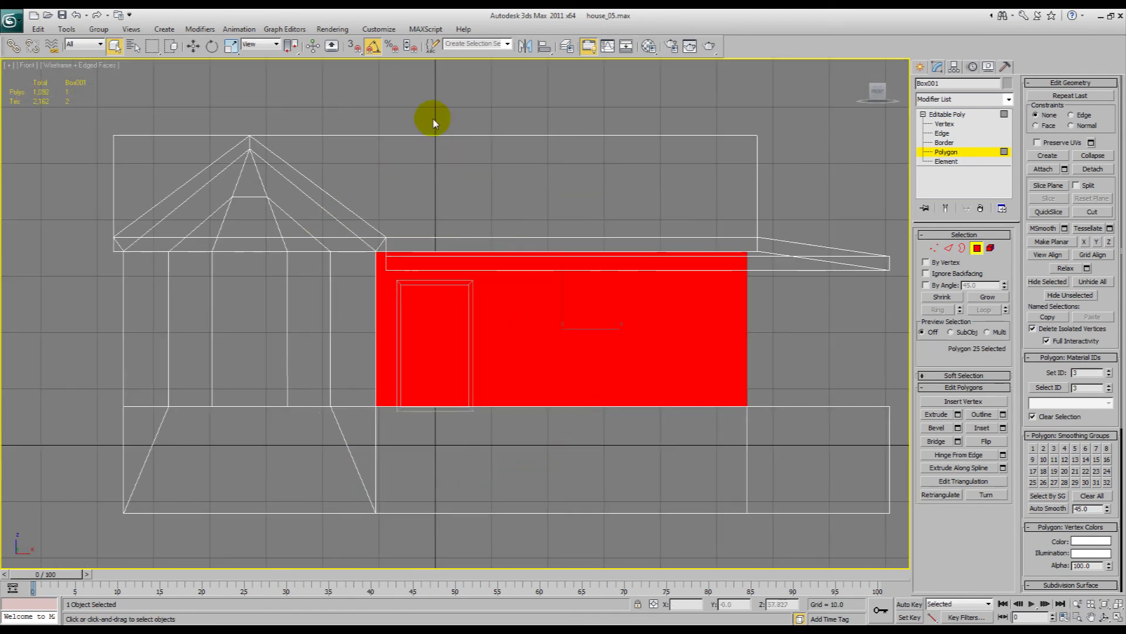
left_click_drag(447, 107, 517, 598)
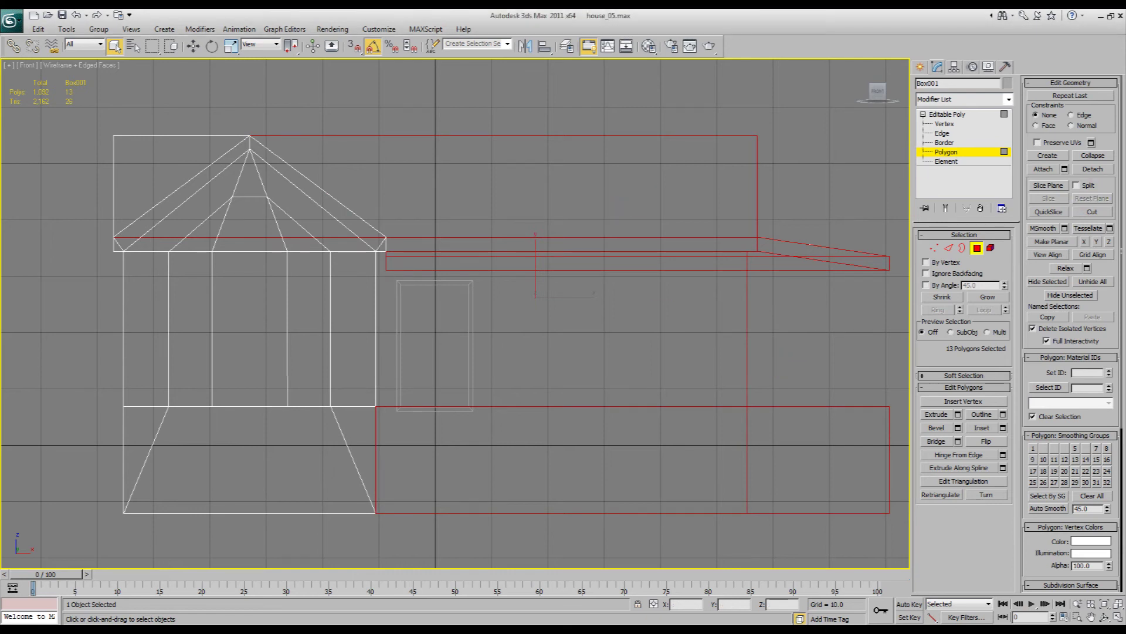
left_click_drag(442, 108, 501, 586)
left_click(1056, 189)
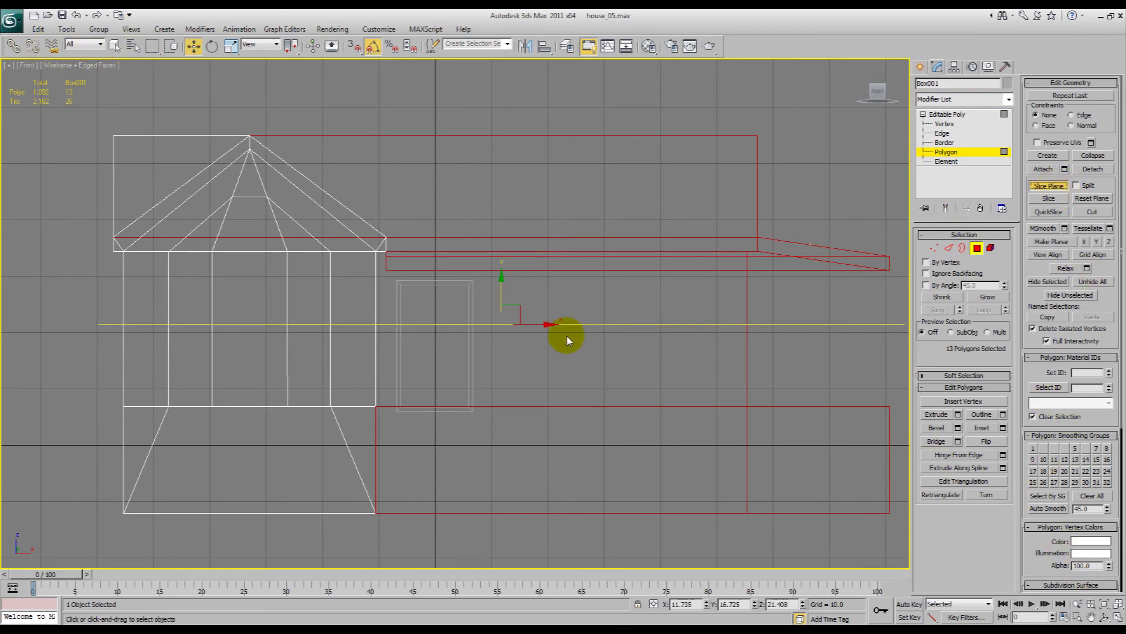
key("e")
left_click_drag(535, 292, 441, 341)
key("w")
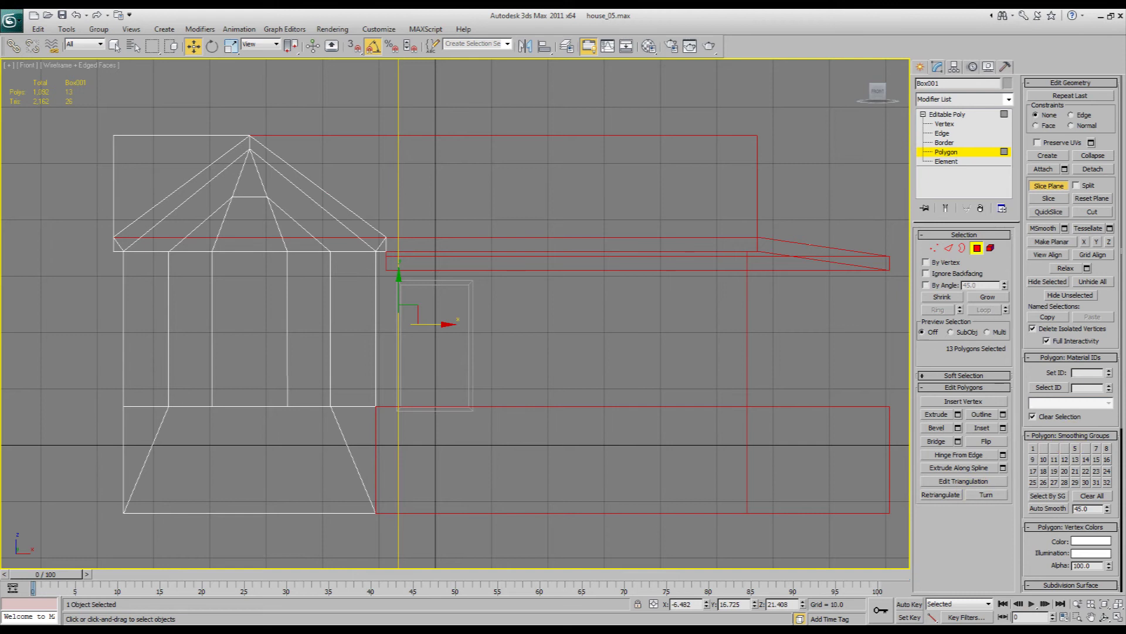
left_click(1049, 186)
Step: Select all edges of the house body and slice them with a horizontal slice plane at the door frame's top
left_click(942, 134)
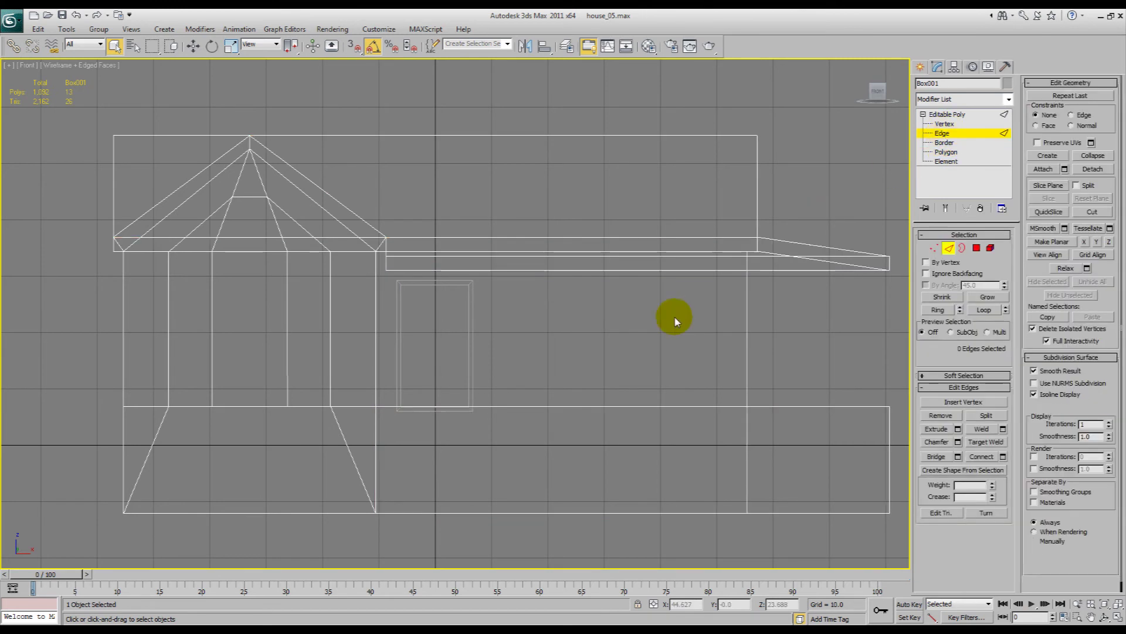
key("ctrl+a")
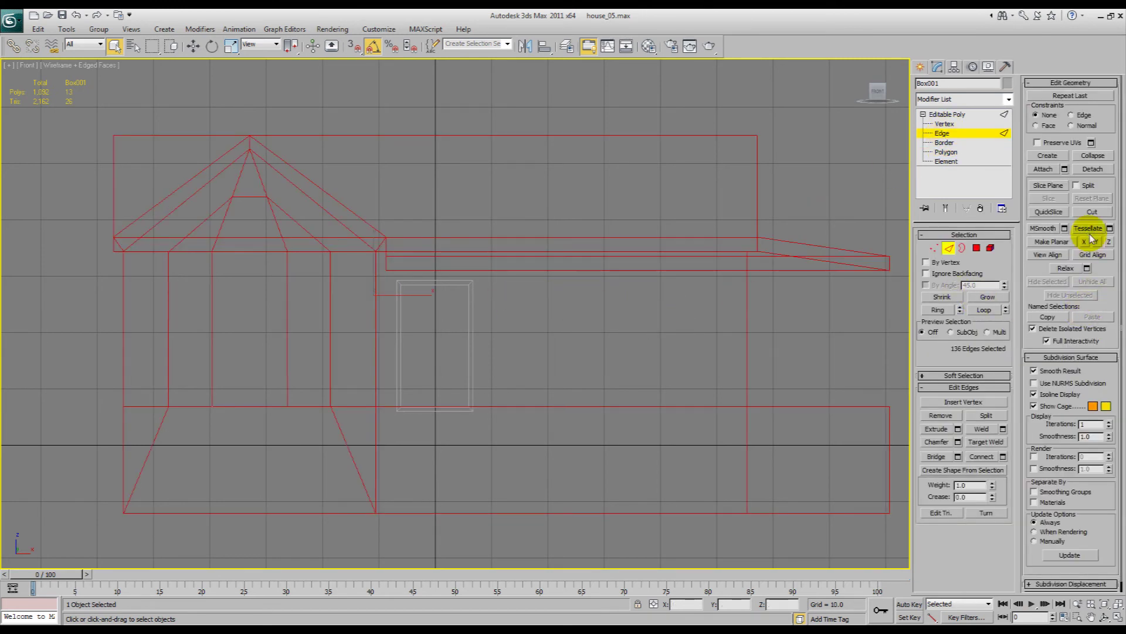
left_click(1049, 186)
key("e")
left_click_drag(429, 295, 480, 307)
key("w")
left_click_drag(392, 300, 402, 256)
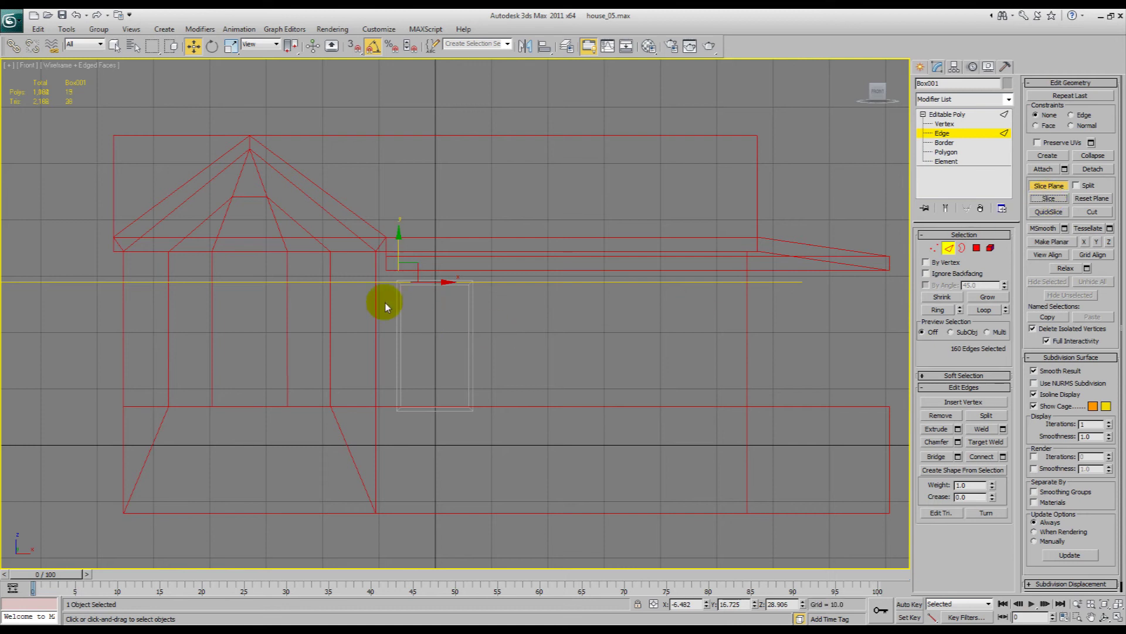
mouse_move(418, 311)
middle_mouse_down()
mouse_move(412, 294)
mouse_move(406, 302)
middle_mouse_up()
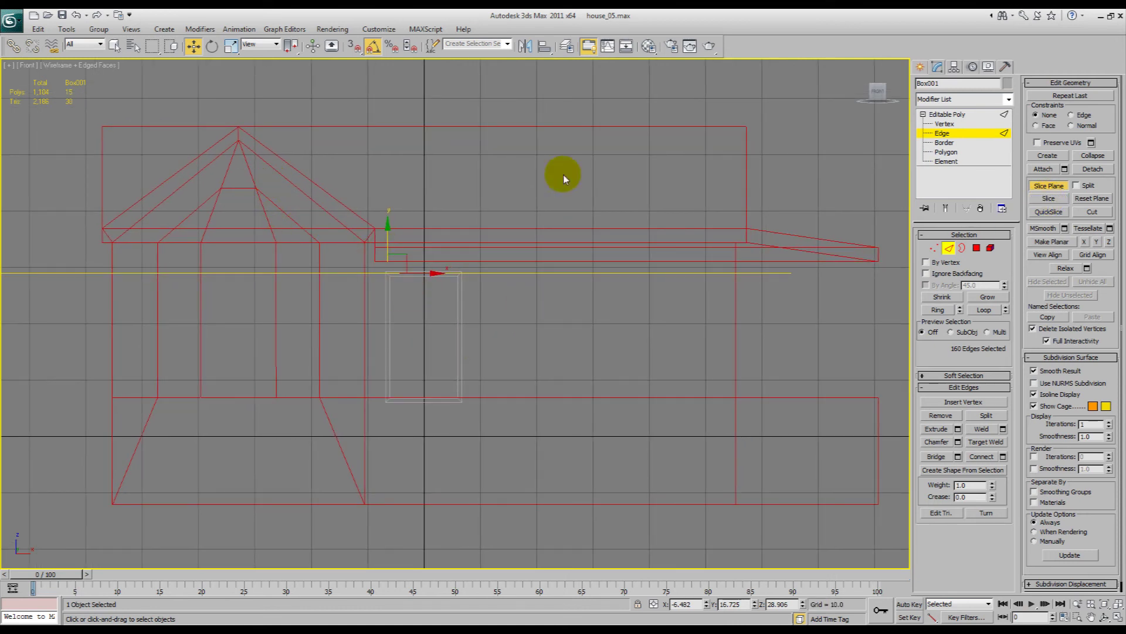
Step: Exit the slice plane and deselect the roof and upper-wall edges of the house body, keeping the edges below the slice selected
left_click_drag(90, 113, 889, 271)
left_click(1044, 187)
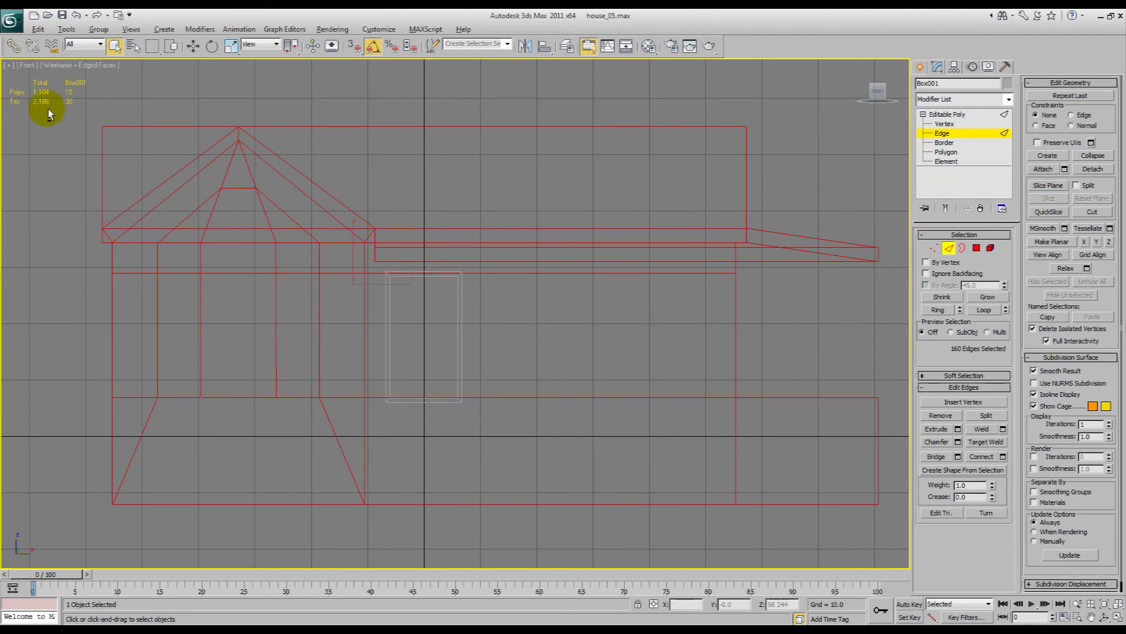
left_click_drag(48, 113, 939, 261, "alt")
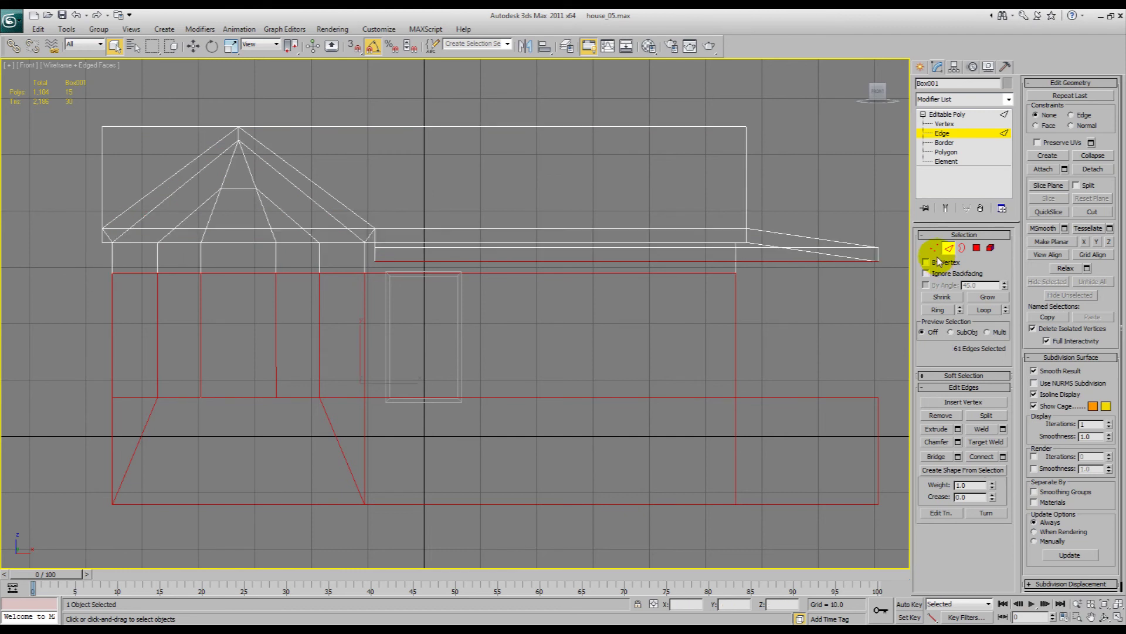
left_click_drag(890, 337, 809, 156, "alt")
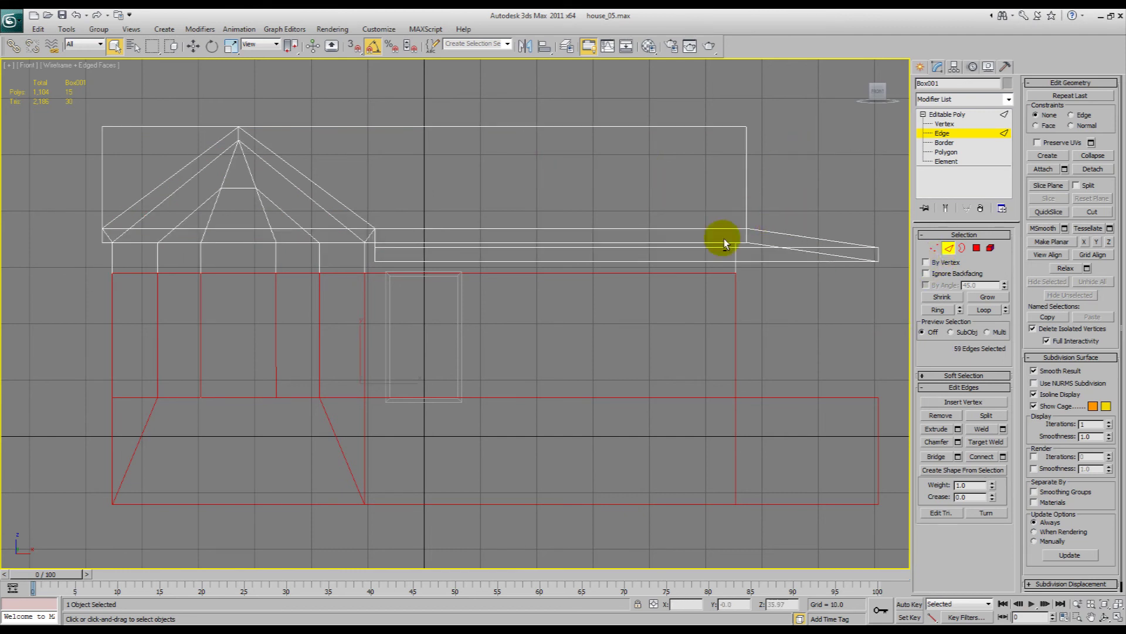
Step: Slice the selected house body edges with the slice plane rotated 90 degrees to vertical, once at each side of the door frame
left_click(1049, 185)
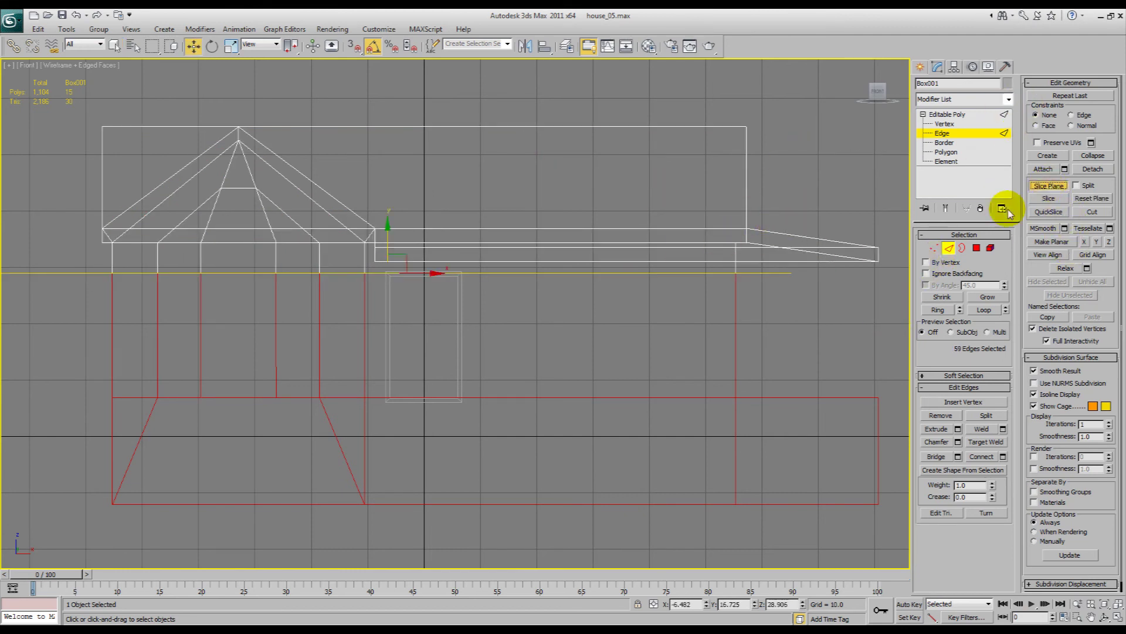
key("e")
left_click_drag(415, 241, 477, 248)
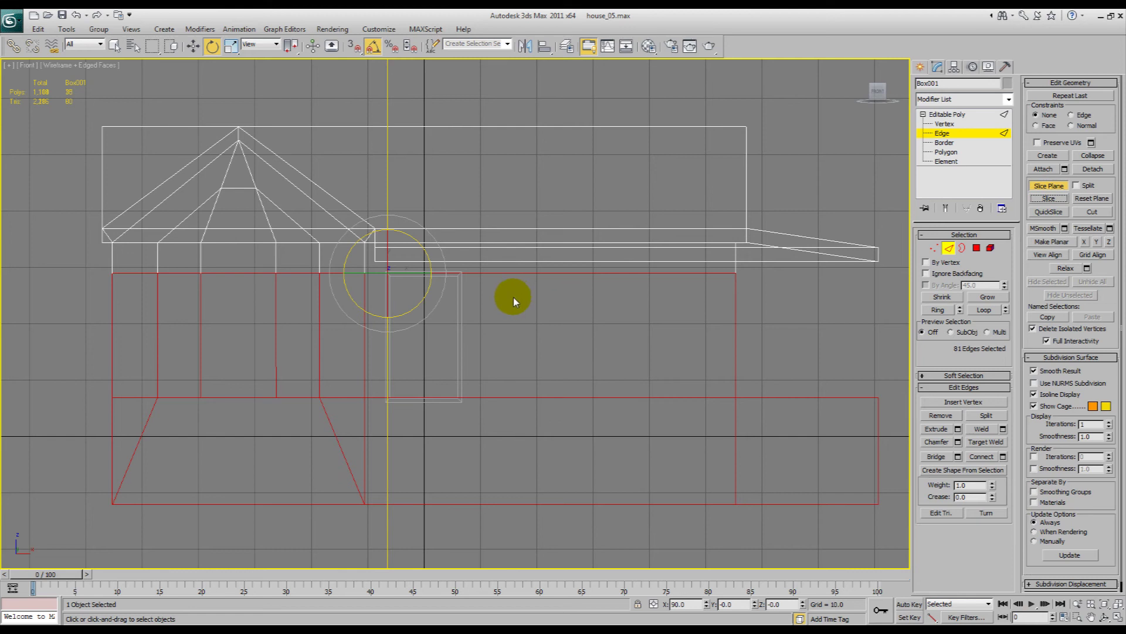
key("w")
left_click_drag(421, 275, 487, 274)
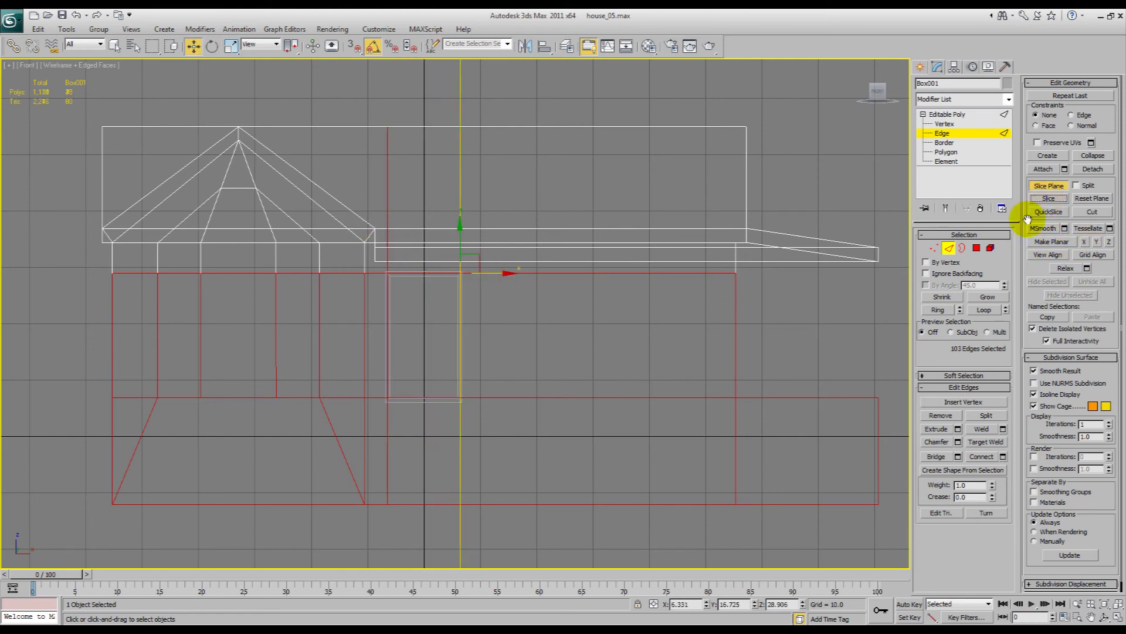
left_click(1042, 185)
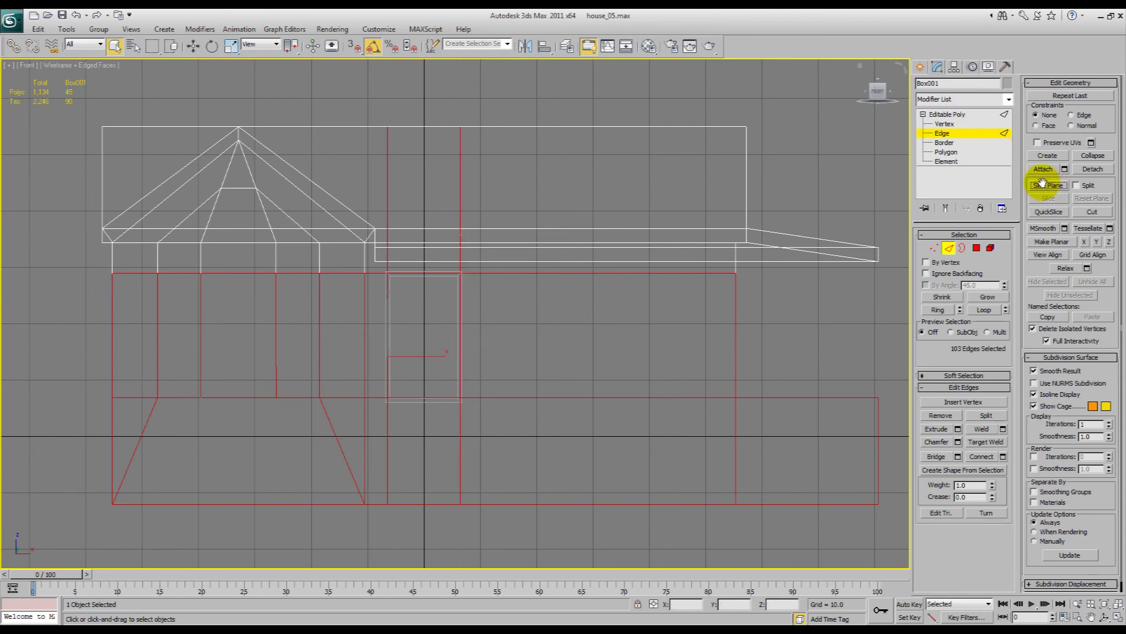
Step: Delete the front wall polygon of the house body enclosed by the front door frame
left_click(961, 114)
key("p")
key("ctrl+r")
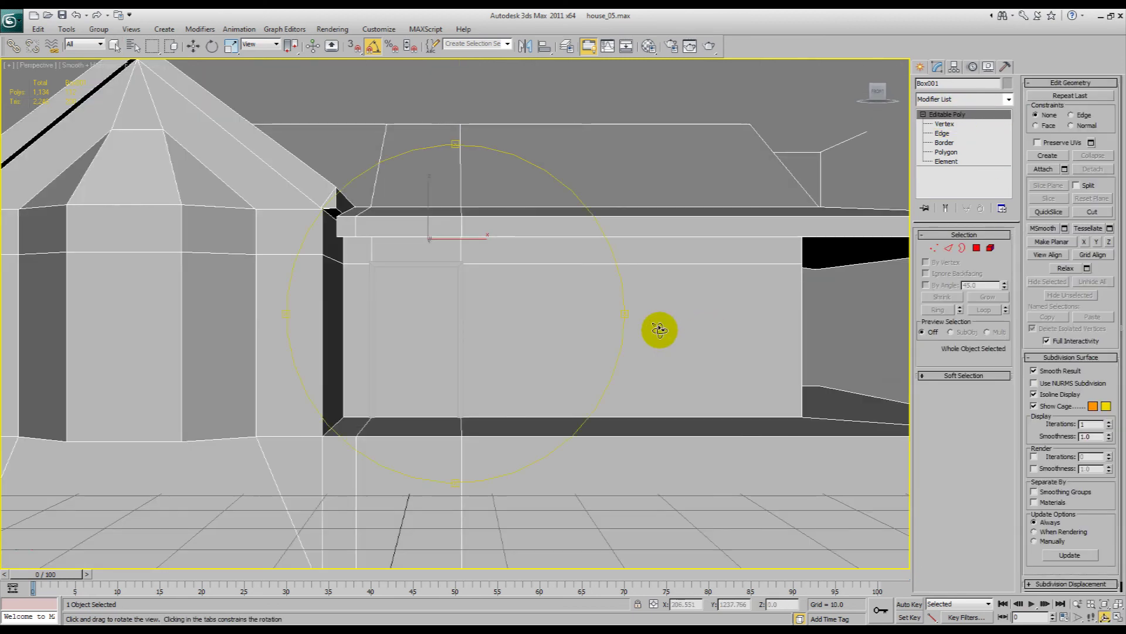
left_click_drag(660, 330, 395, 337)
middle_click_drag(395, 336, 575, 318)
key("q")
left_click(938, 152)
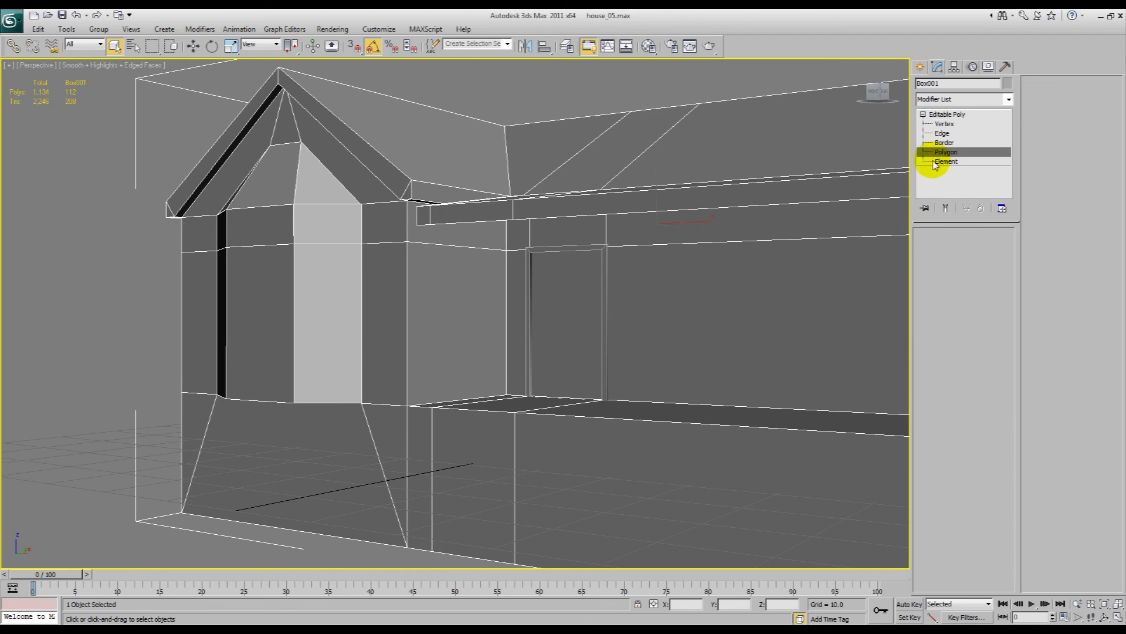
left_click(557, 300)
key("F3")
key("F3")
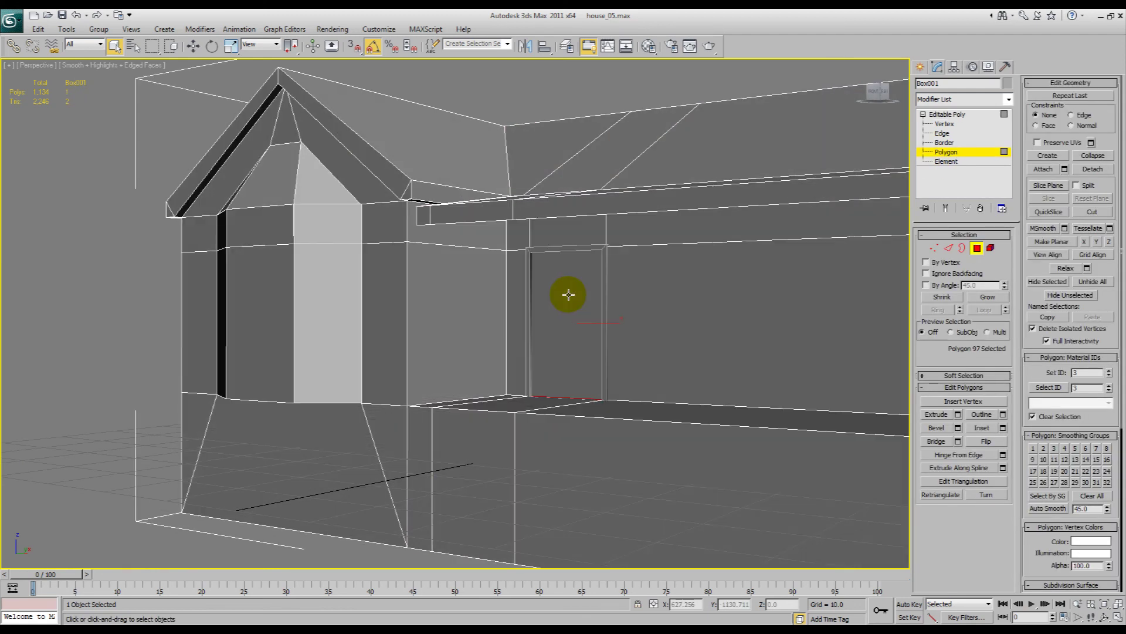
key("F2")
key("Delete")
Step: Unhide all scene objects and hide the house body
right_click(568, 293)
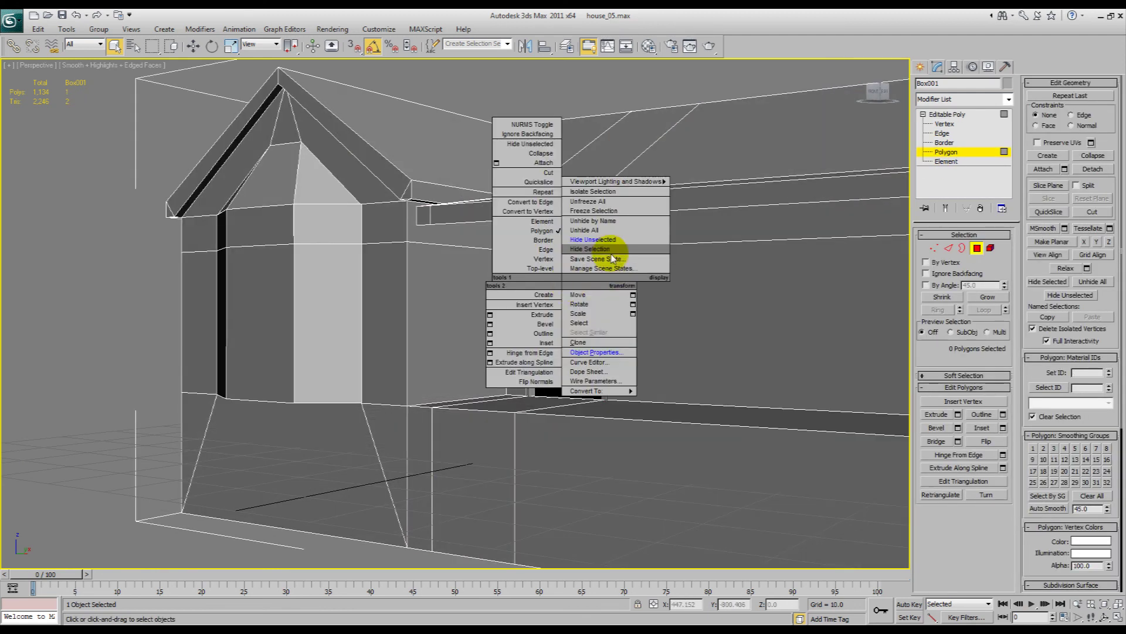
left_click(609, 231)
left_click(588, 275)
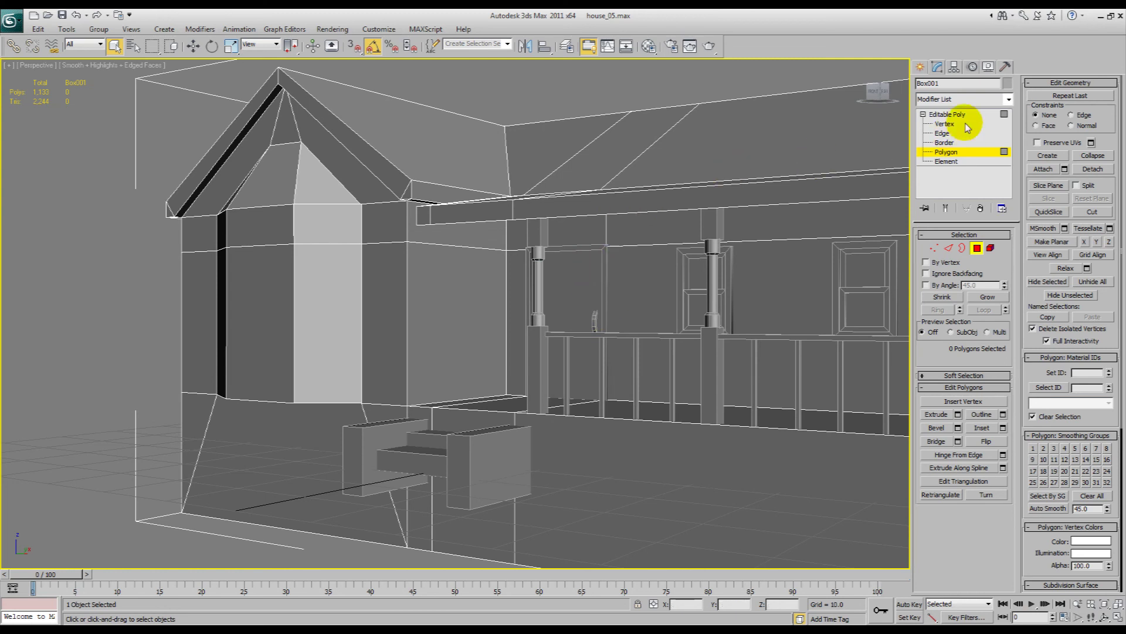
left_click(946, 114)
right_click(755, 207)
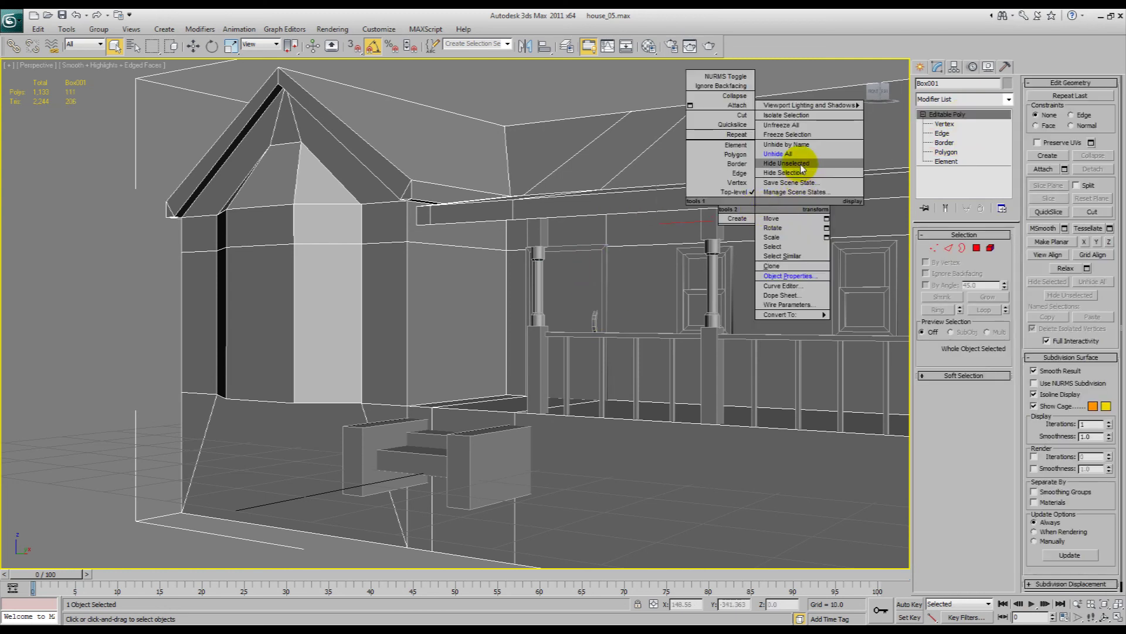
left_click(793, 173)
Step: Hide the Interior shell, undoing the mistaken hiding of the unselected objects
left_click(629, 236)
right_click(634, 225)
left_click(678, 184)
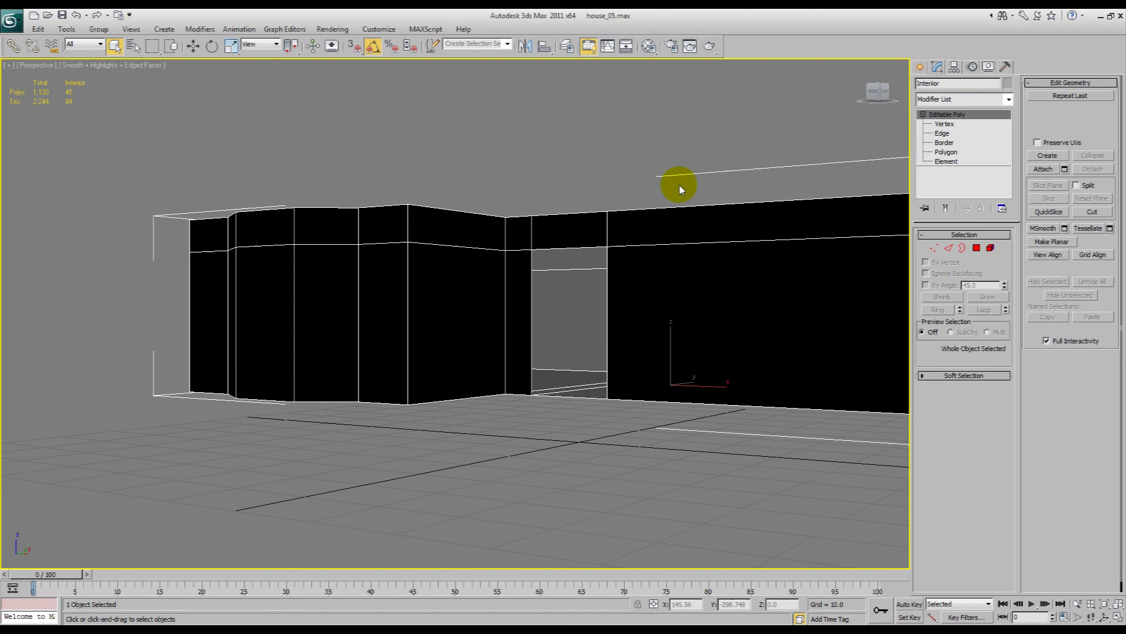
key("ctrl+z")
right_click(675, 195)
left_click(702, 163)
Step: Select all remaining windows, doors and porch parts, unhide everything, and hide that selection so only the house body and Interior shell show
key("ctrl+a")
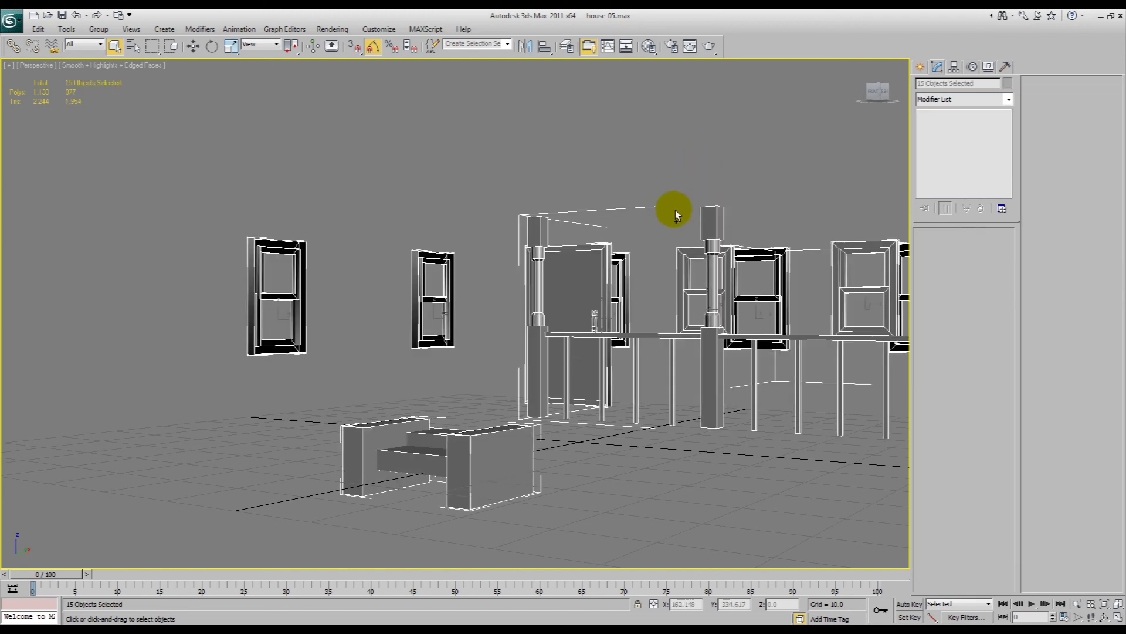
right_click(674, 209)
left_click(705, 155)
right_click(706, 156)
left_click(734, 126)
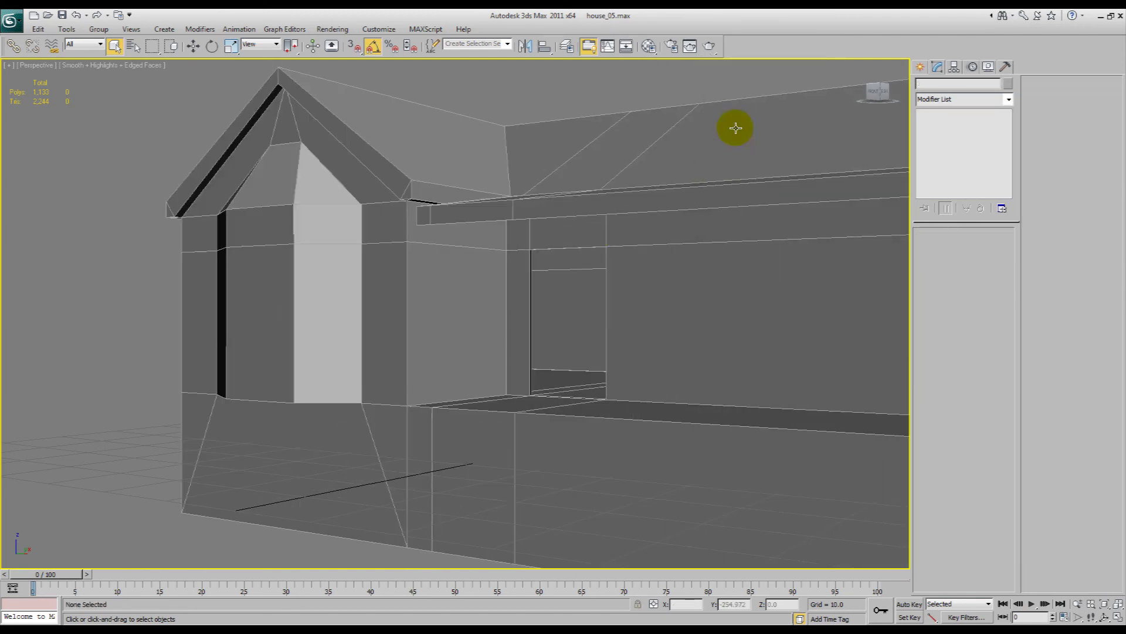
Step: Attach the Interior shell to the house body and name the combined object House
left_click(543, 292)
left_click(878, 161)
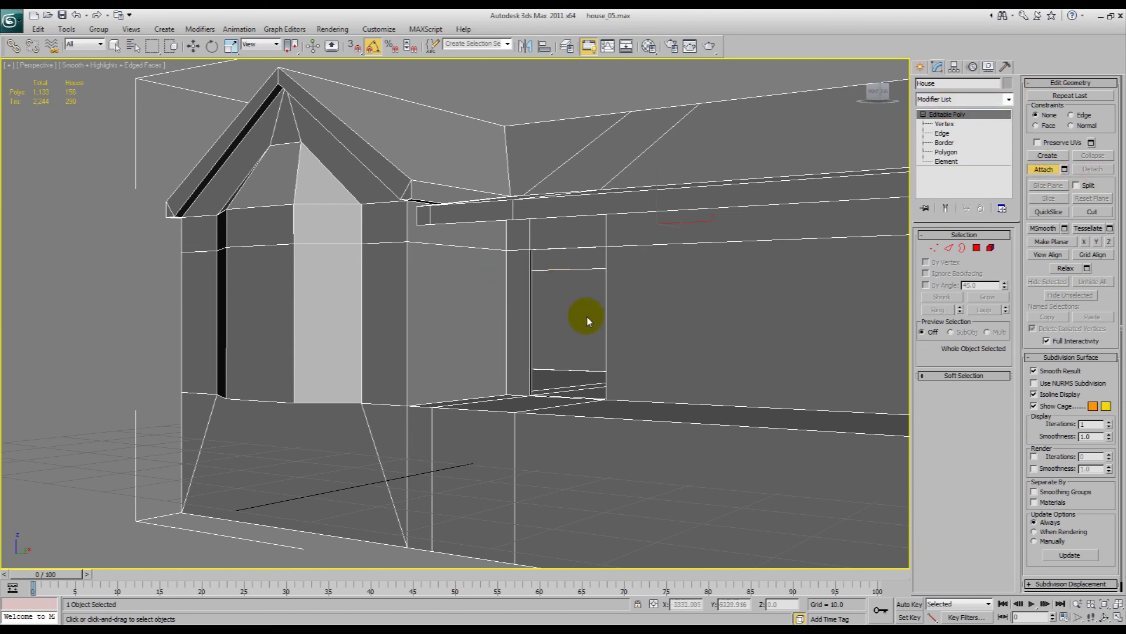
Step: Test-move the House object upward in the wireframe perspective view, undo the move and deselect the object
key("F3")
key("ctrl+r")
left_click_drag(501, 313, 512, 327)
scroll(508, 279, "down", 4)
key("w")
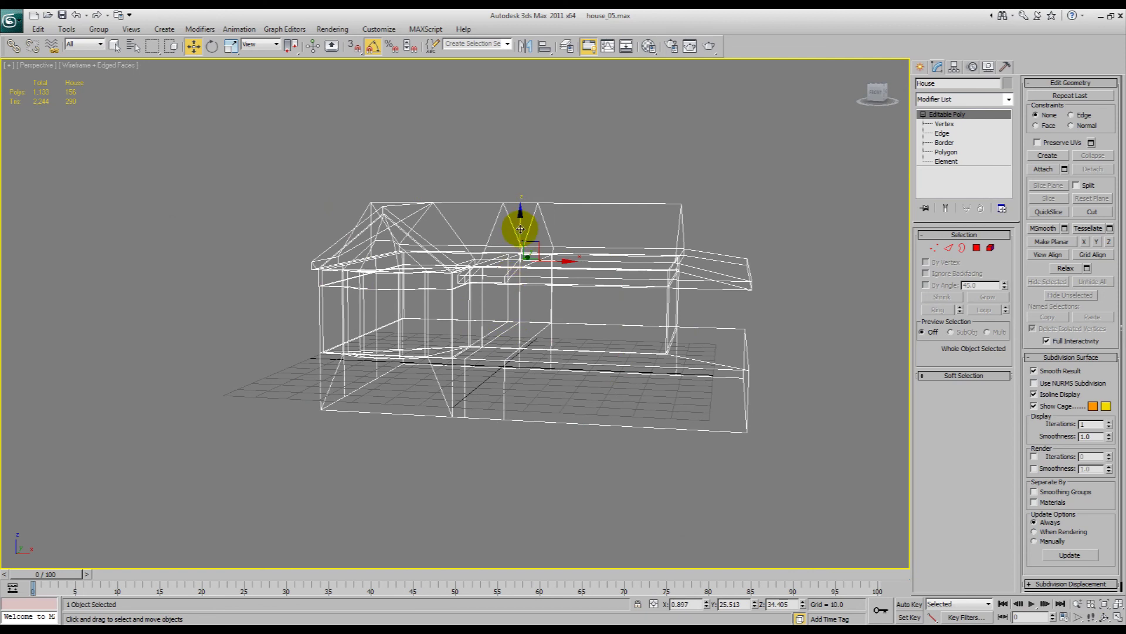
left_click_drag(520, 228, 523, 74)
key("ctrl+z")
left_click(782, 183)
key("F3")
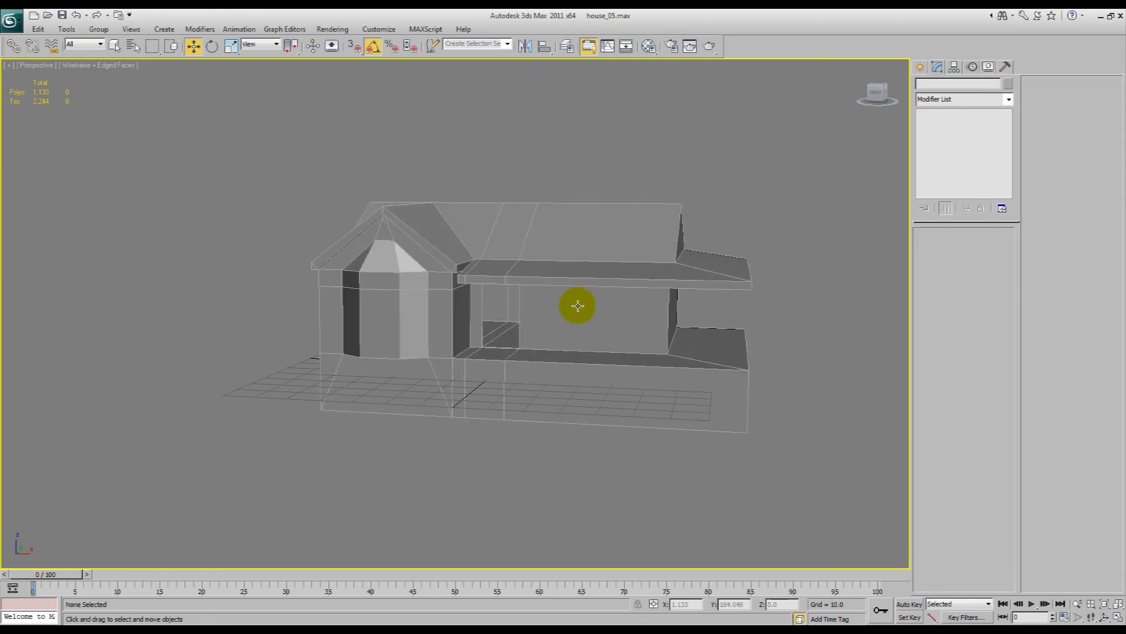
key("F3")
Step: Select the outer and inner borders of the House's front doorway and bridge them to close the wall thickness
scroll(578, 306, "up", 12)
key("ctrl+r")
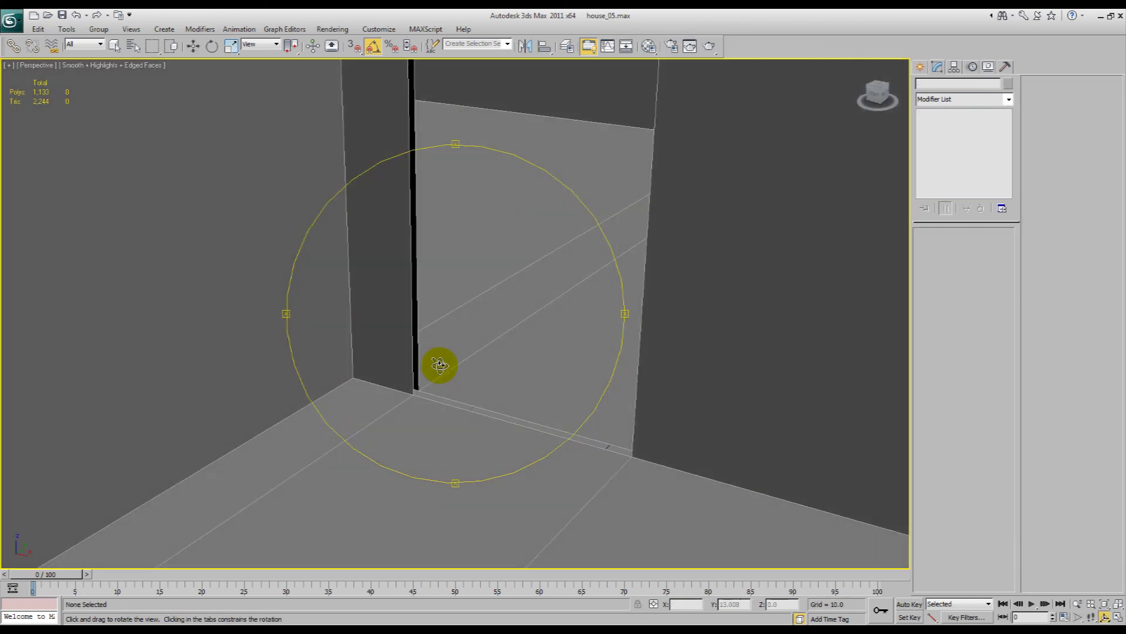
left_click_drag(439, 364, 473, 364)
middle_click_drag(473, 364, 432, 289)
scroll(433, 289, "up", 3)
left_click_drag(432, 290, 461, 306)
right_click(460, 306)
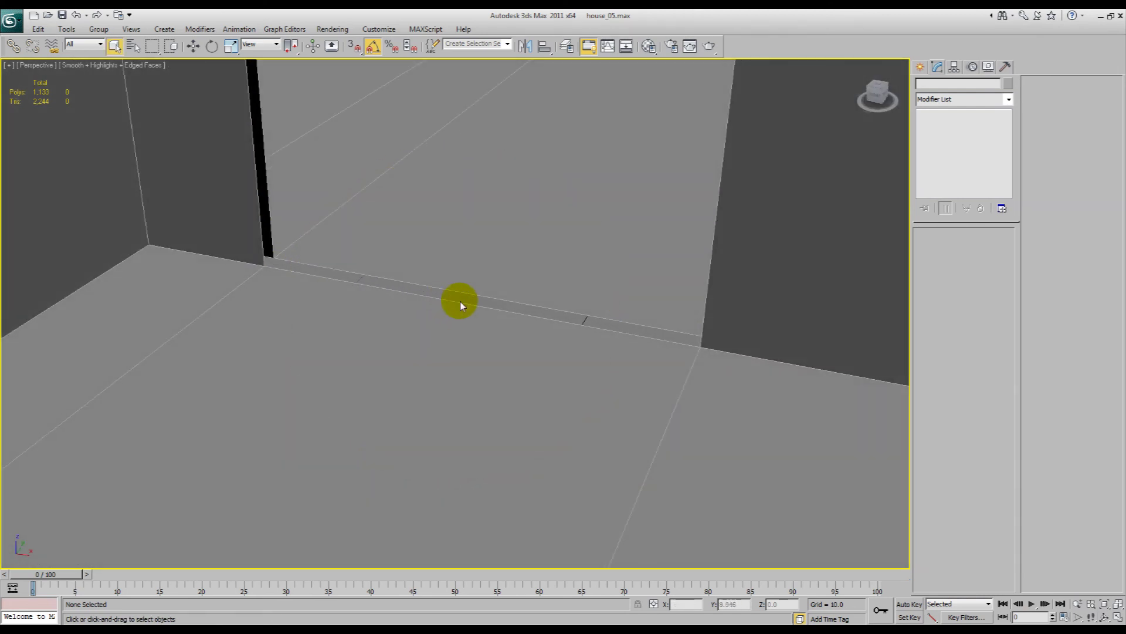
left_click(461, 305)
left_click(942, 133)
left_click(945, 142)
left_click(587, 322)
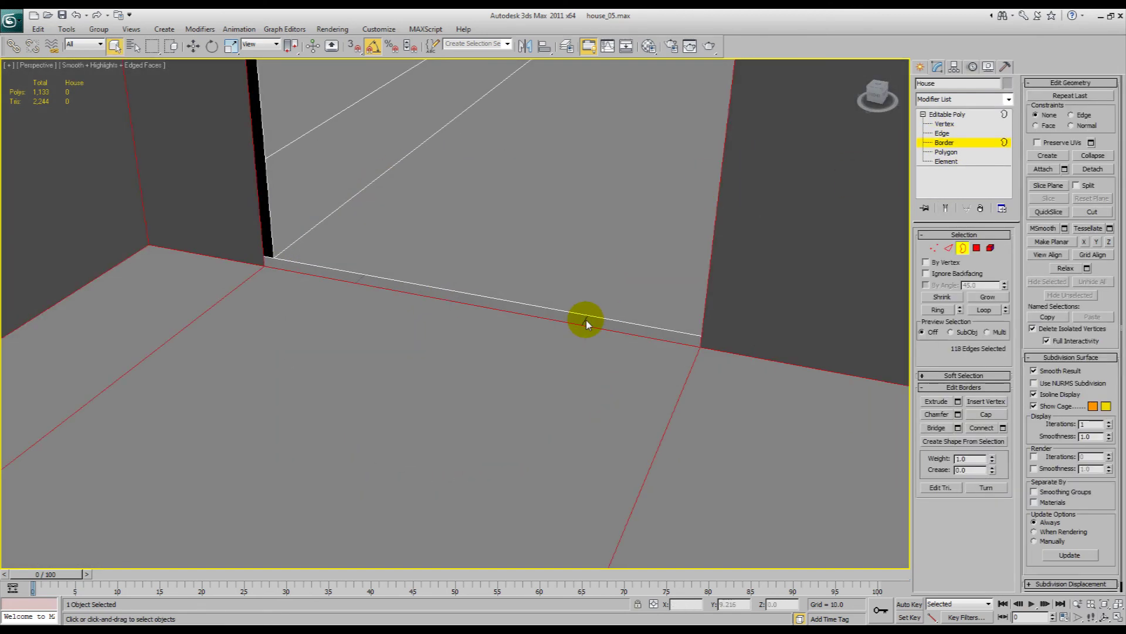
left_click(587, 325)
left_click(950, 428)
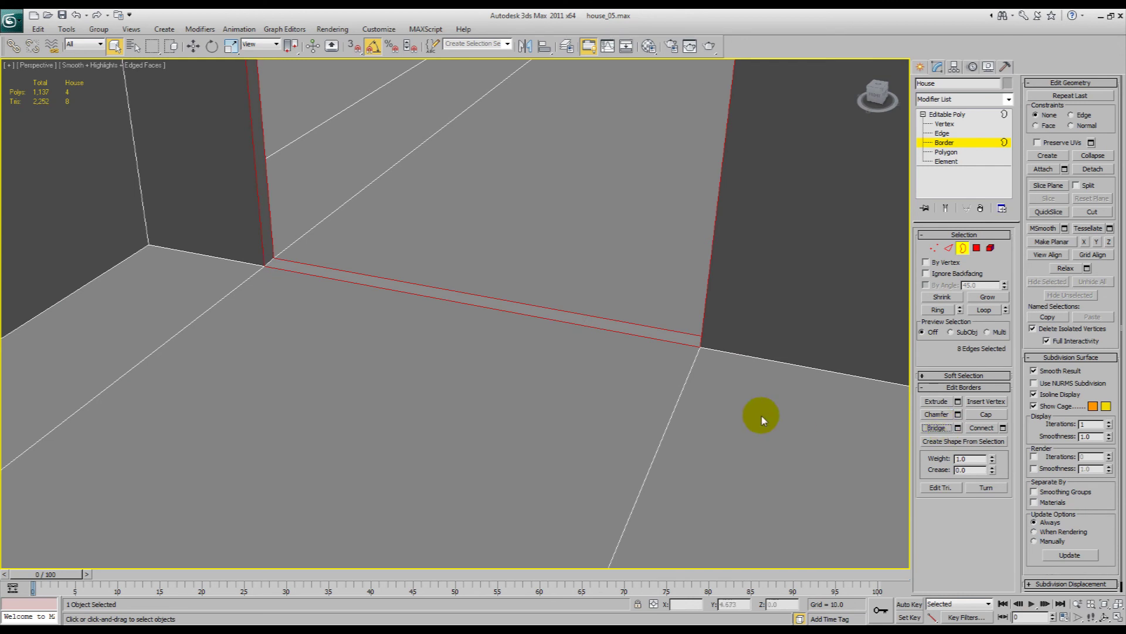
Step: Examine the exterior walls and roof of the House from its rear corner
scroll(761, 418, "down", 4)
key("ctrl+r")
left_click_drag(551, 310, 543, 281)
scroll(544, 282, "down", 3)
middle_click_drag(544, 281, 579, 299, "alt")
key("q")
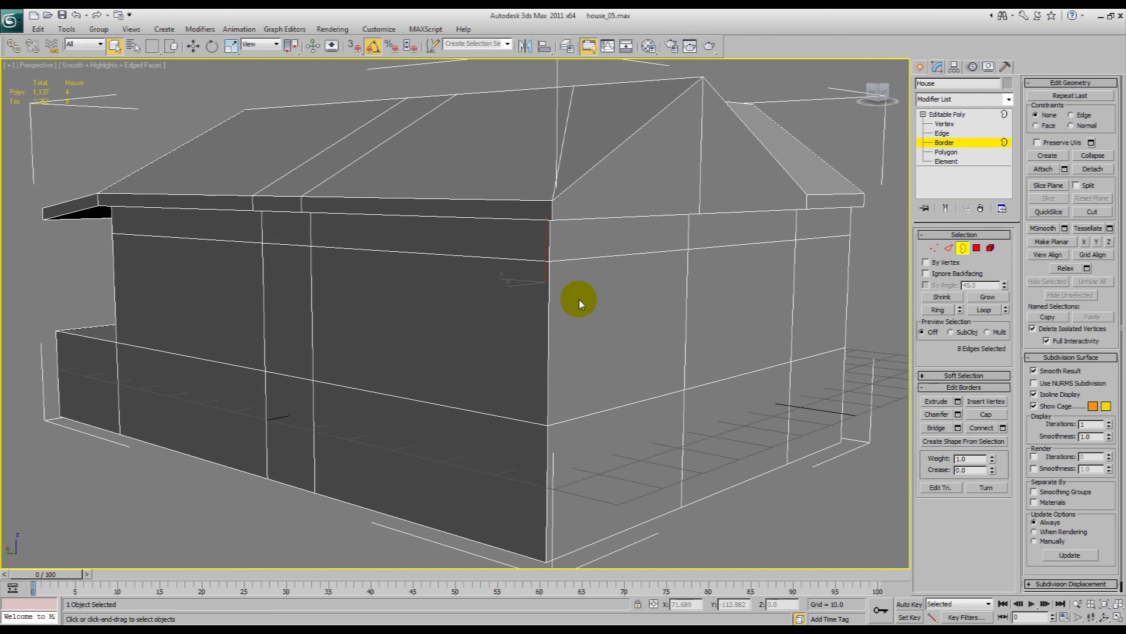